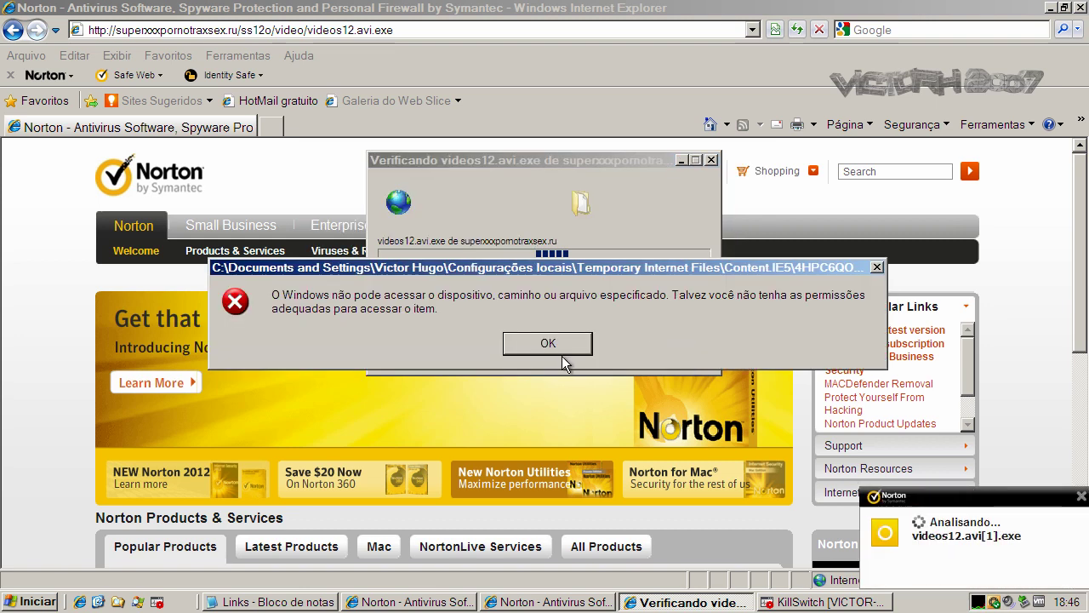
# - Dismiss the file access error and copy the miraria.com link ending in atu06092011.php from the Links text file, minimizing it again
pyautogui.click(558, 346)
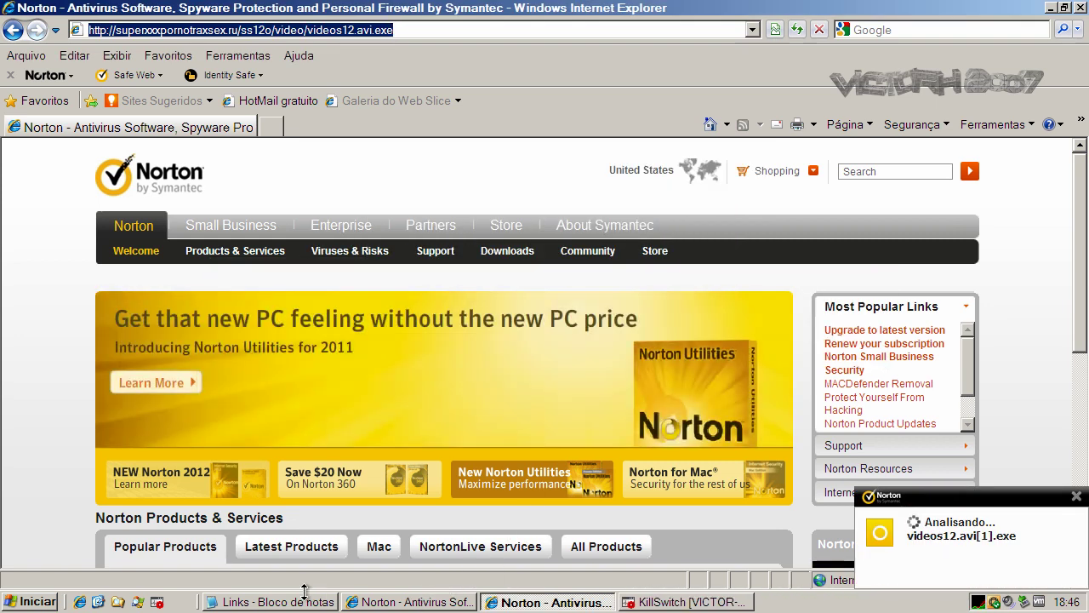
pyautogui.click(307, 602)
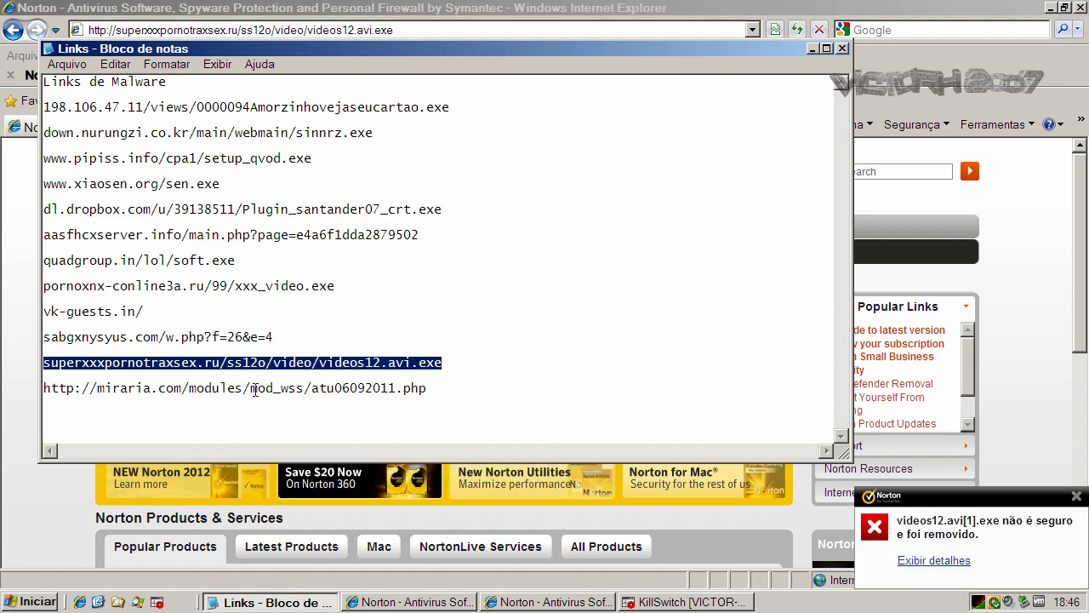
pyautogui.doubleClick(252, 387)
pyautogui.rightClick(253, 387)
pyautogui.click(278, 437)
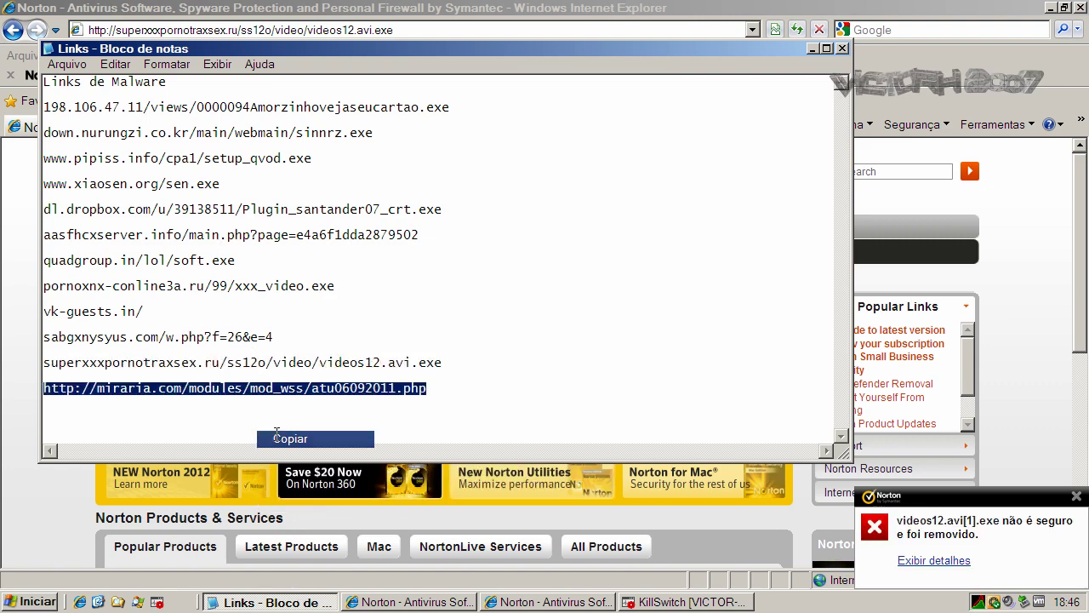
pyautogui.click(812, 49)
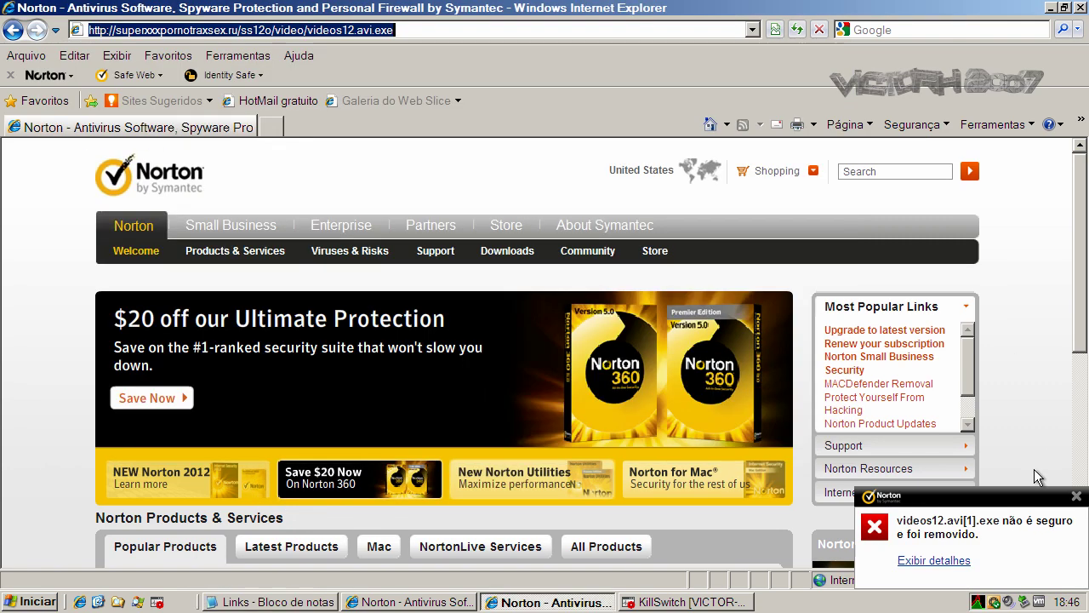
# - Review Norton's File Insight details for videos12.avi[1].exe and close the report
pyautogui.click(853, 546)
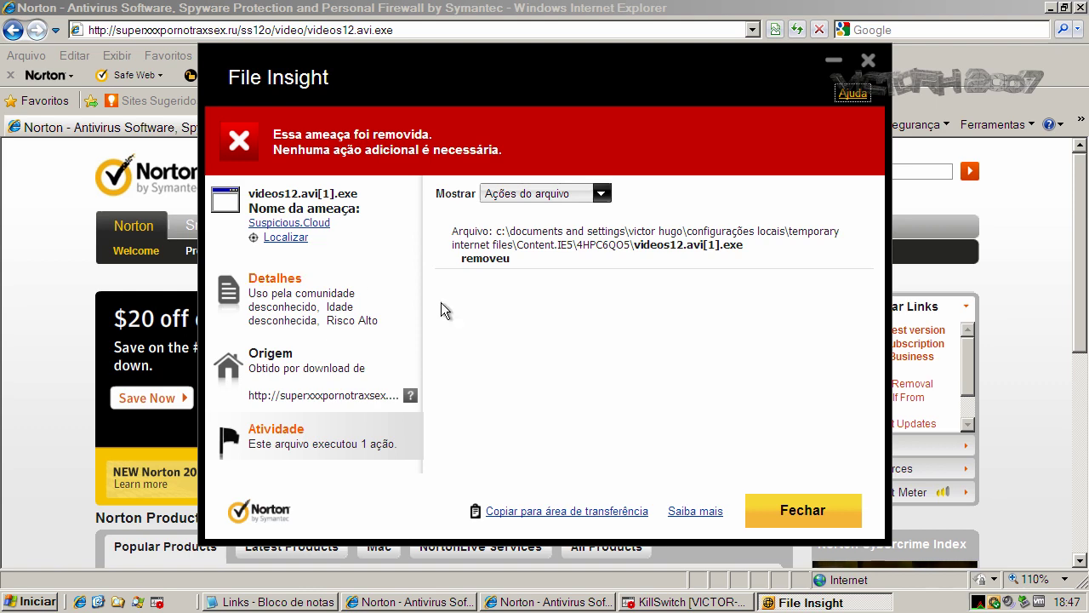
pyautogui.click(780, 510)
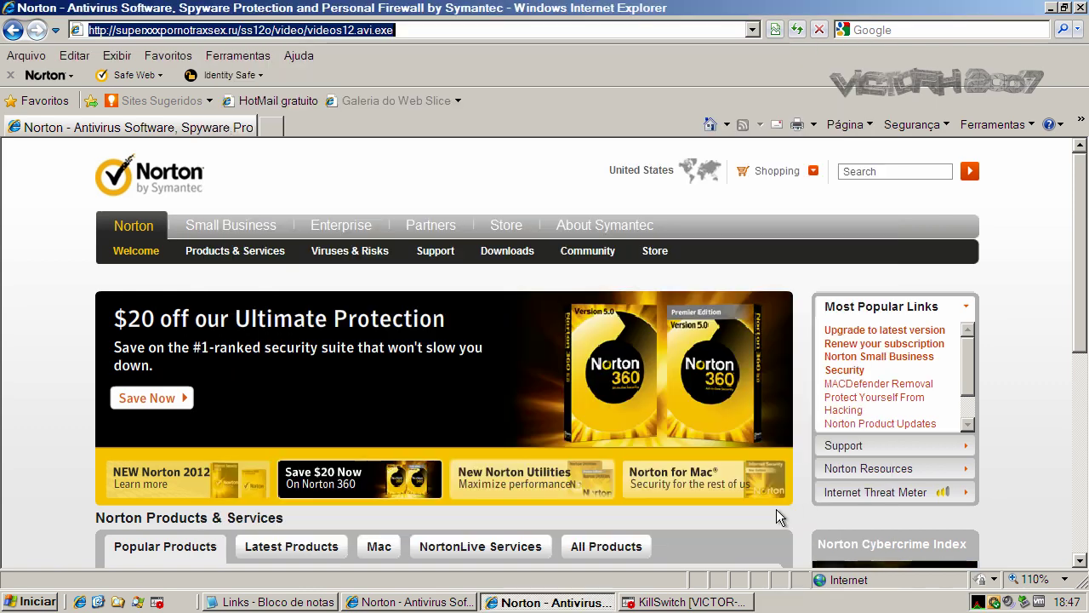
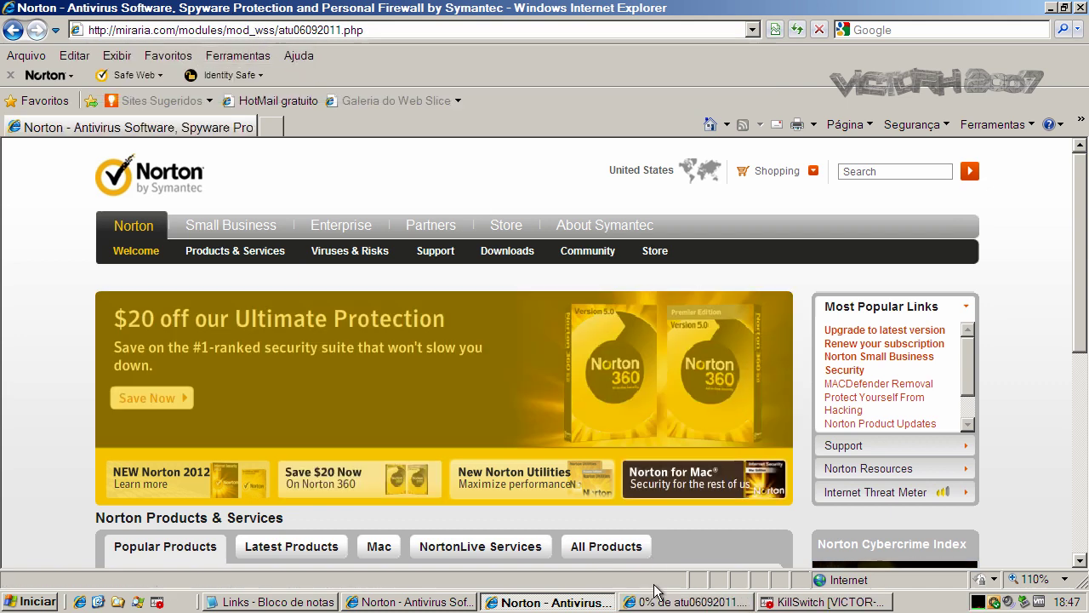
# - Try to run atu06092011.exe from the copied miraria.com link, and review and close Norton's File Insight report for it
pyautogui.click(520, 305)
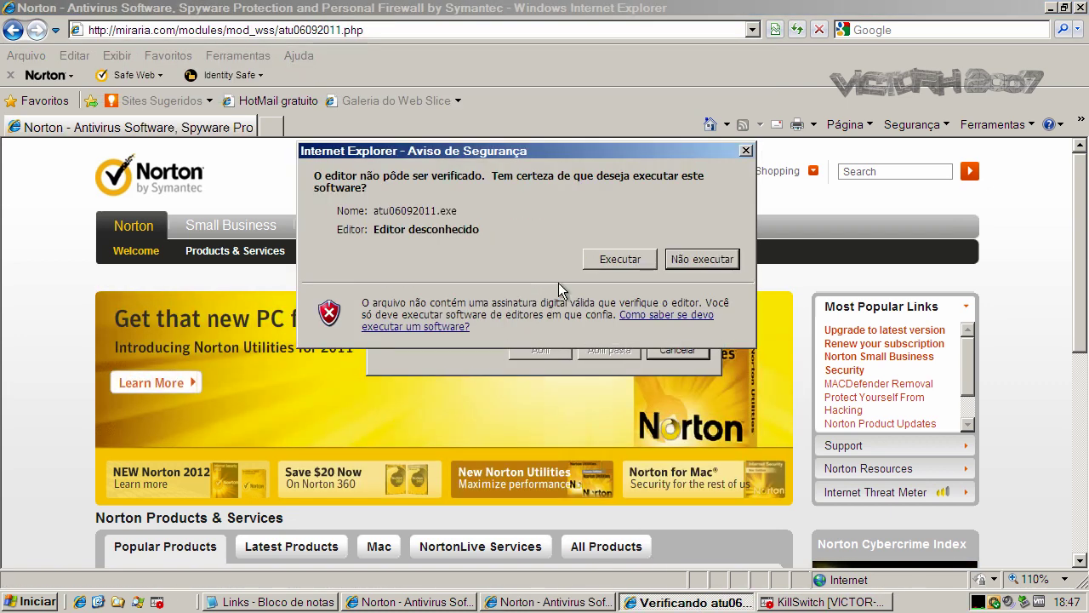
pyautogui.click(599, 256)
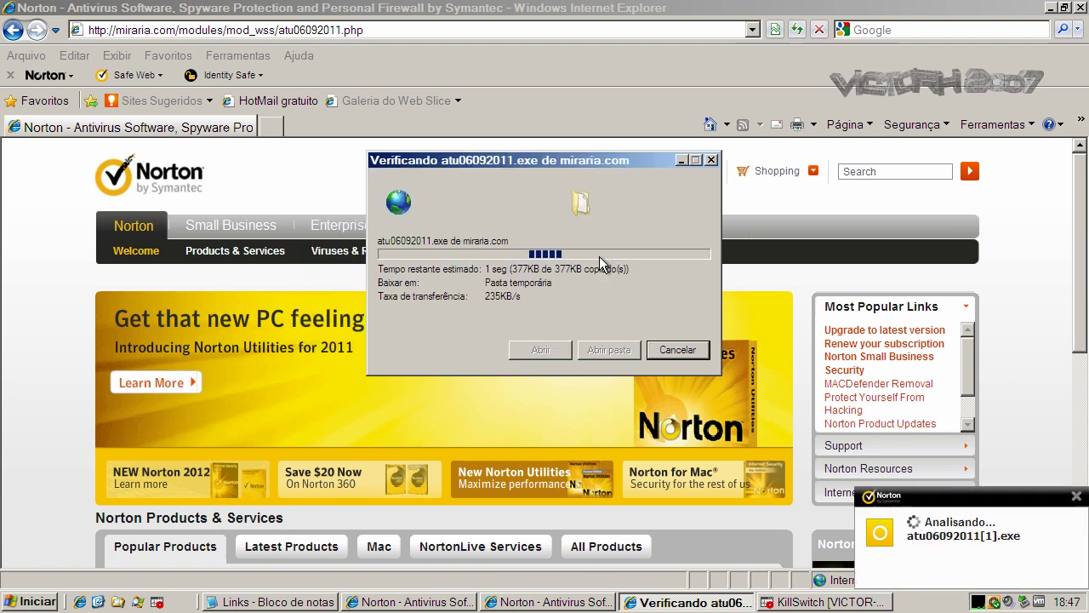
pyautogui.click(564, 345)
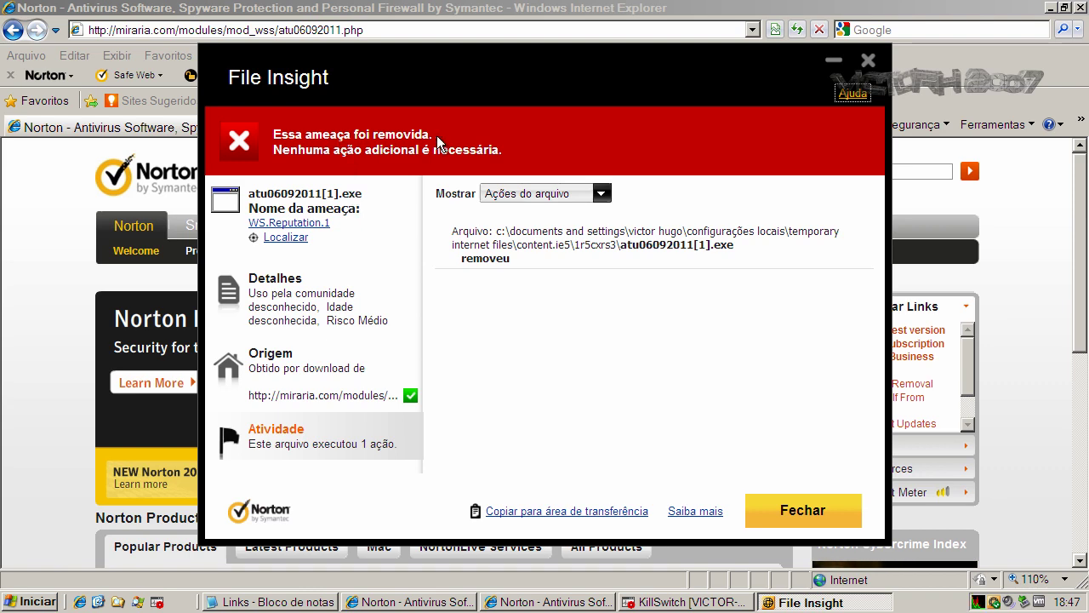
pyautogui.click(799, 511)
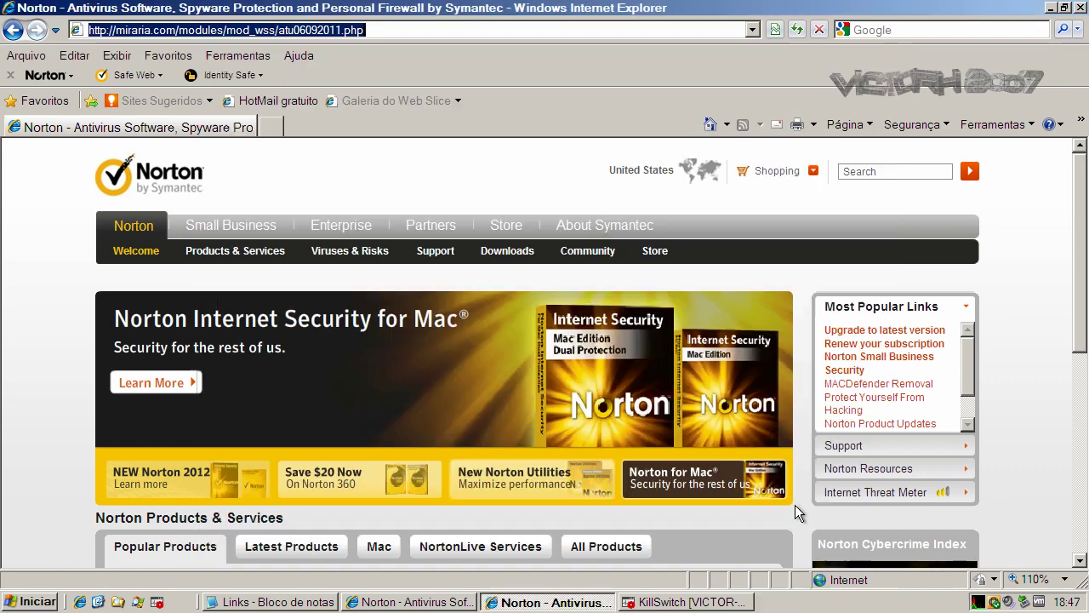
# - Close both open Internet Explorer windows
pyautogui.click(407, 601)
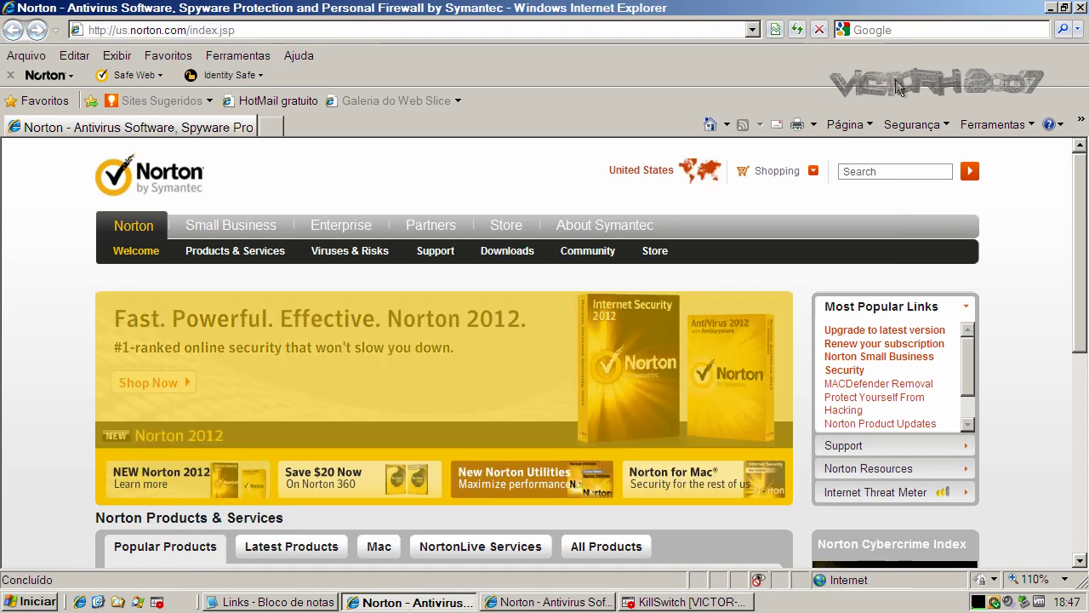
pyautogui.click(1081, 7)
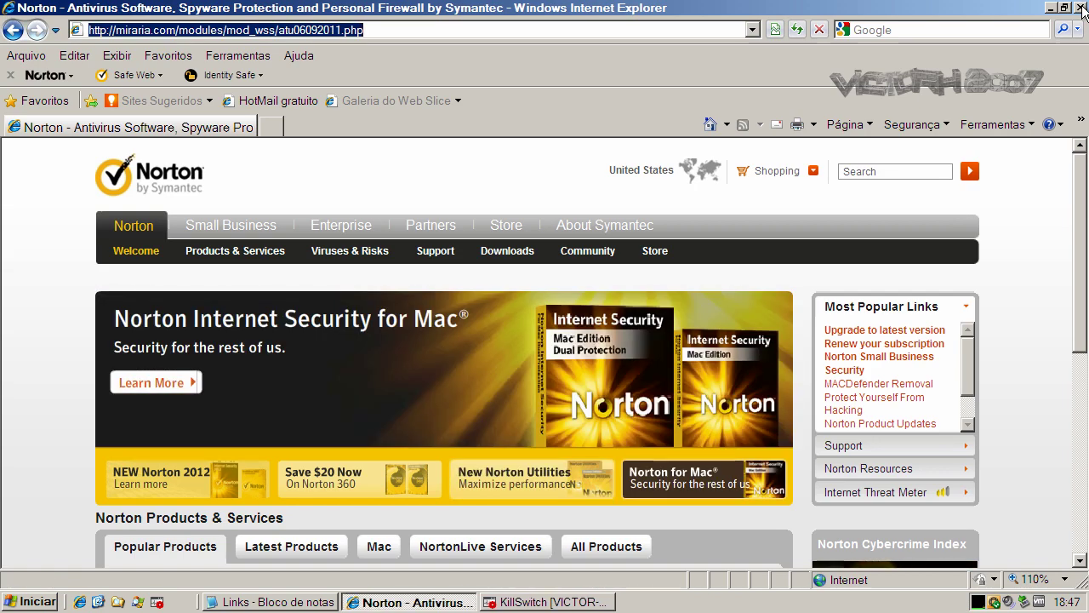
pyautogui.click(1081, 7)
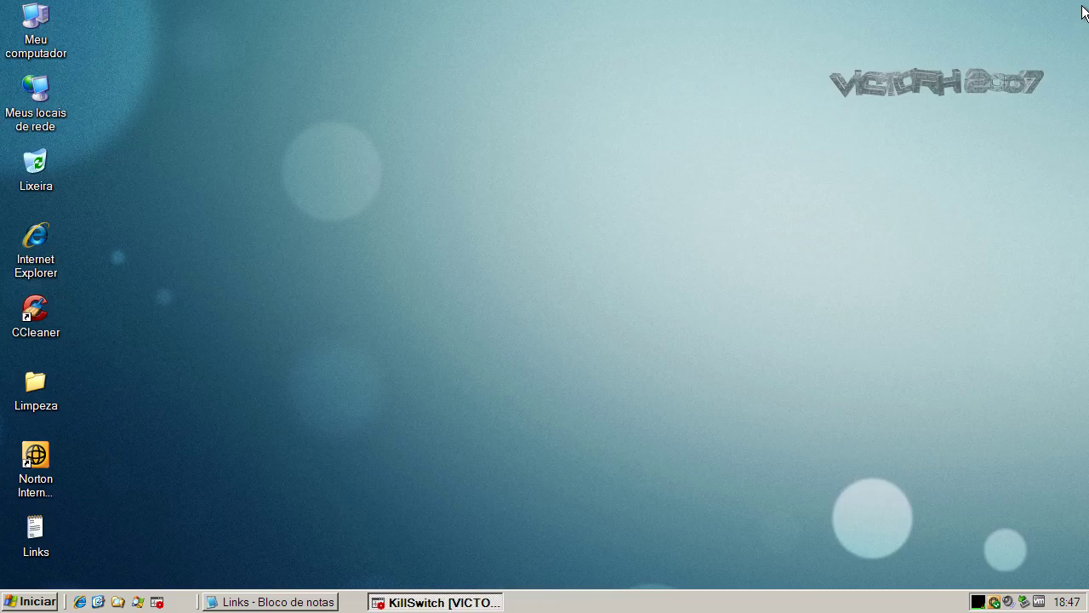
# - Review the verdicts of the running processes in KillSwitch and close it
pyautogui.click(407, 603)
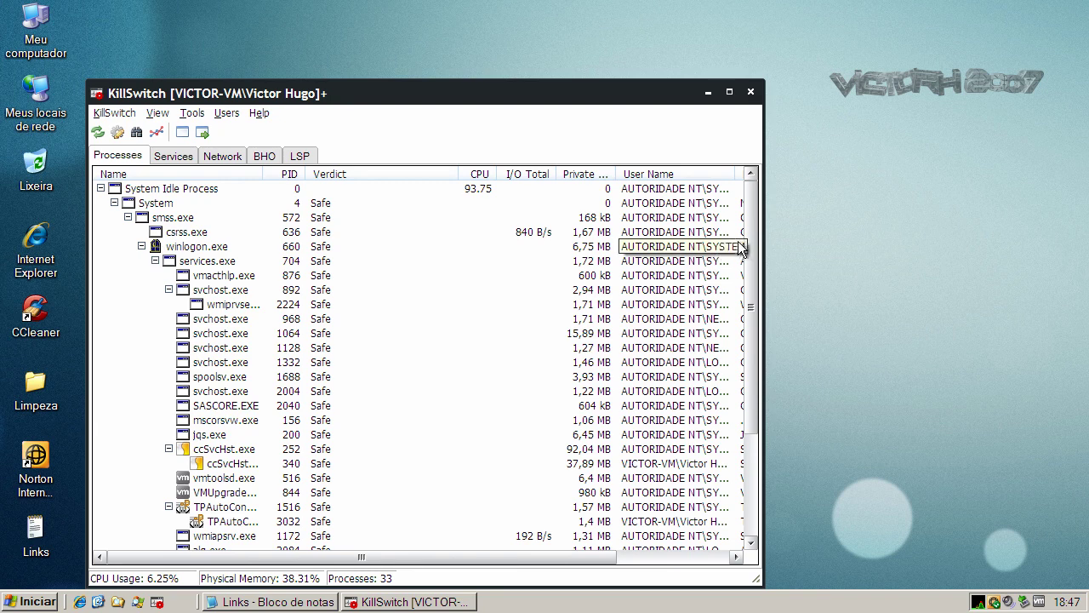
pyautogui.moveTo(750, 237); pyautogui.dragTo(748, 133)
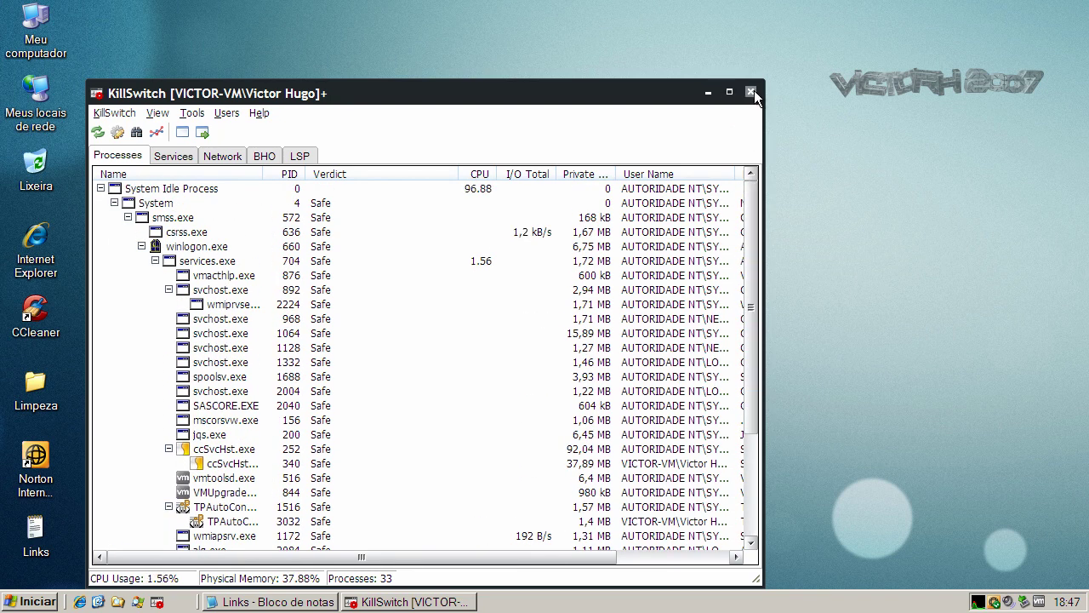
pyautogui.click(750, 92)
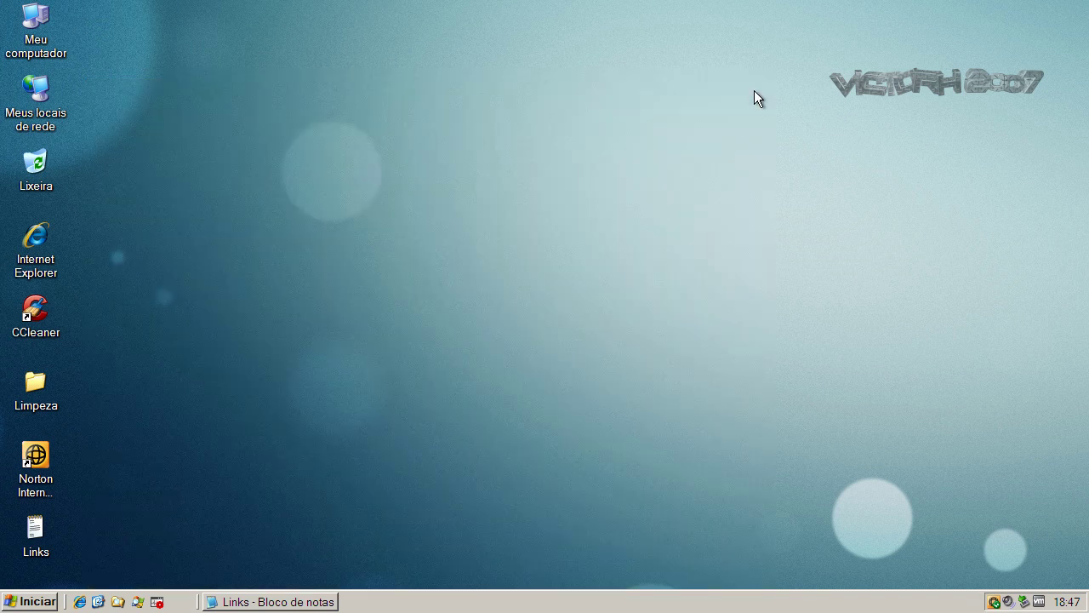
# - Switch to CCleaner, run the cleanup twice with the selected Windows items, and close the program
pyautogui.click(48, 310)
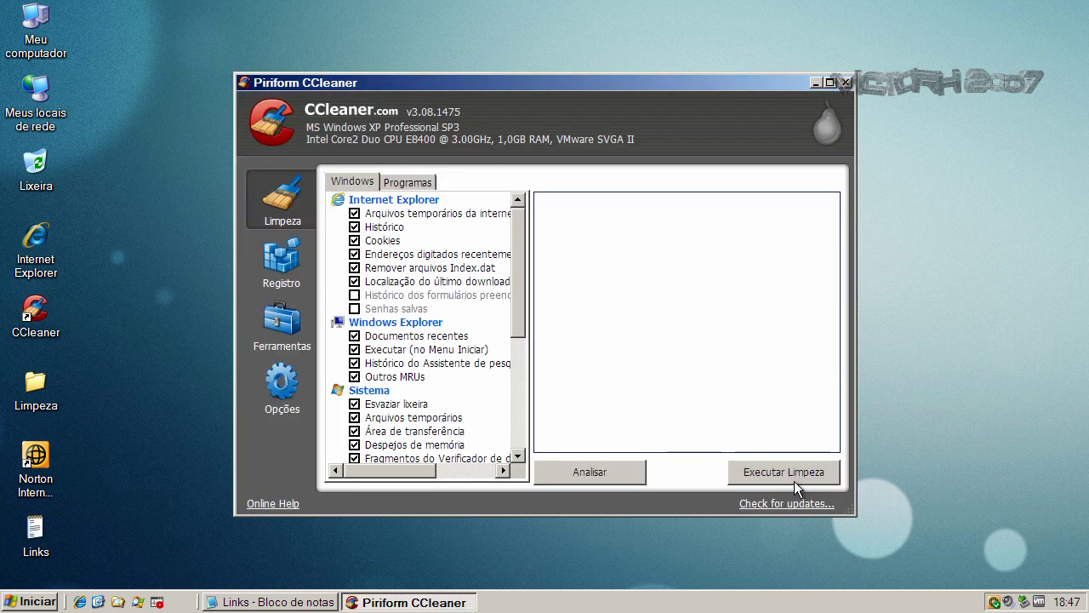
pyautogui.click(800, 473)
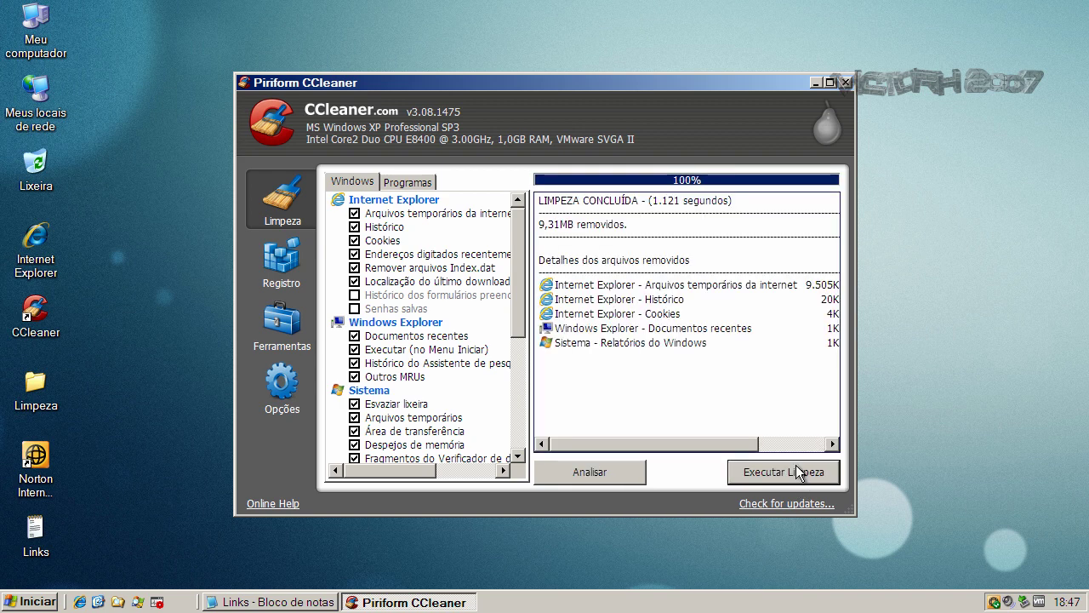
pyautogui.click(803, 473)
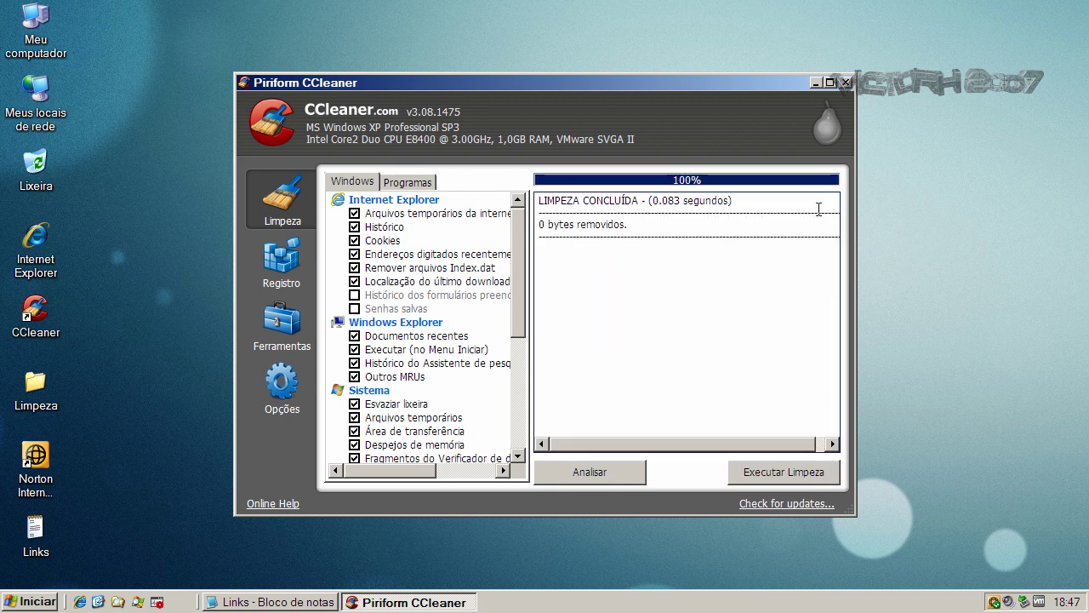
pyautogui.click(845, 82)
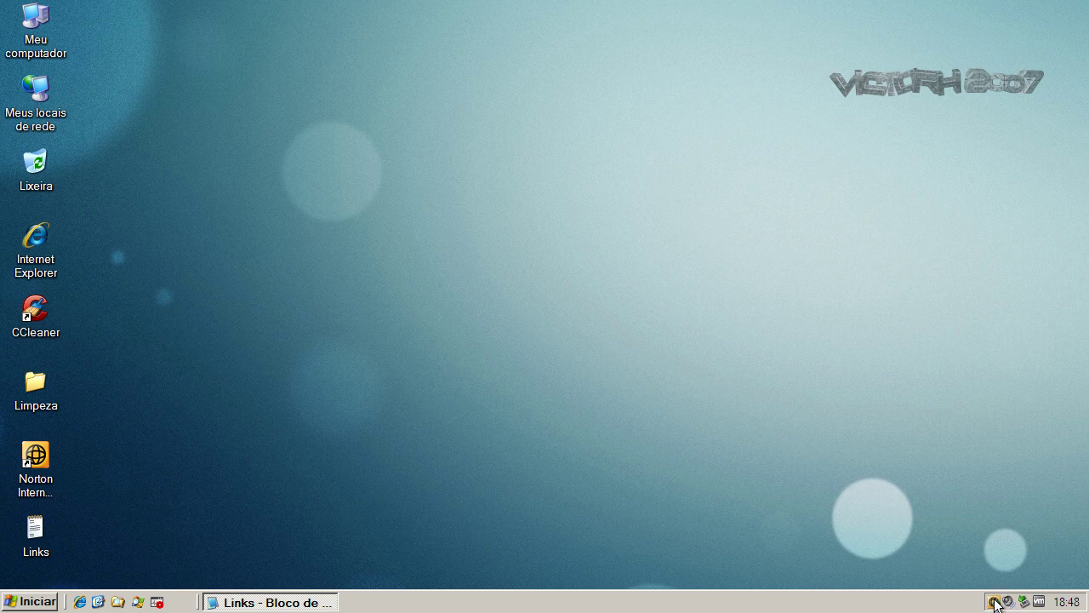
# - Restart the computer
pyautogui.click(51, 601)
pyautogui.click(144, 576)
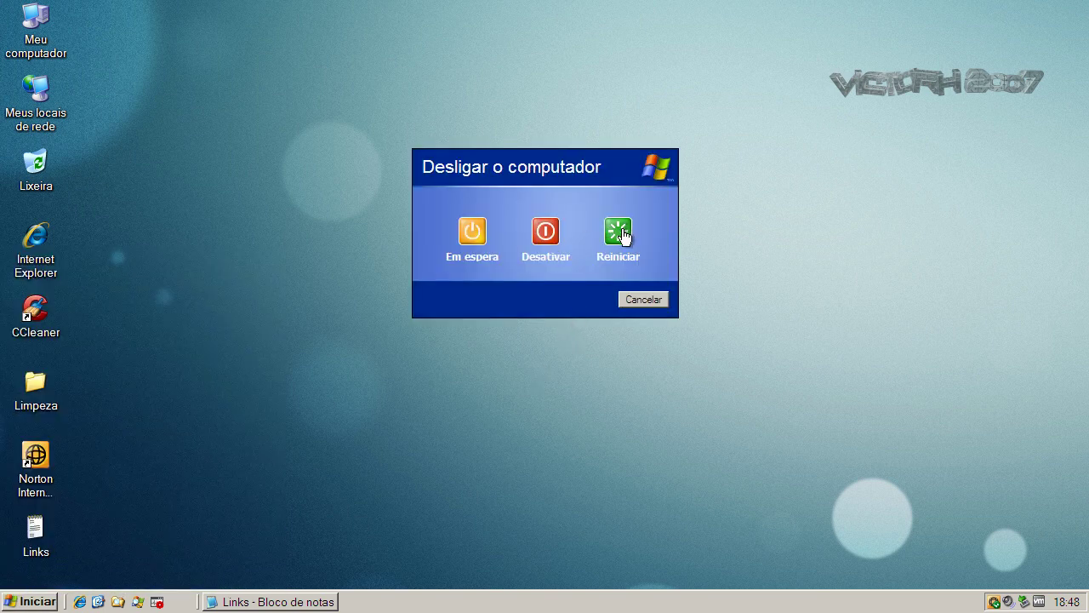
pyautogui.click(620, 231)
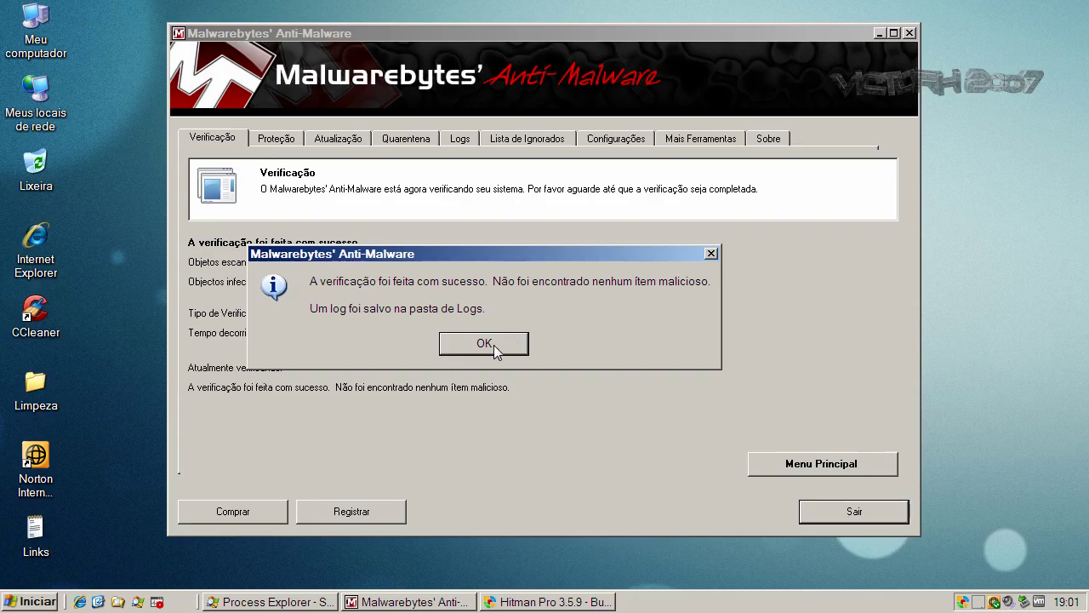
# - Dismiss the Malwarebytes scan result and exit it, and close the Hitman Pro scan results
pyautogui.click(484, 343)
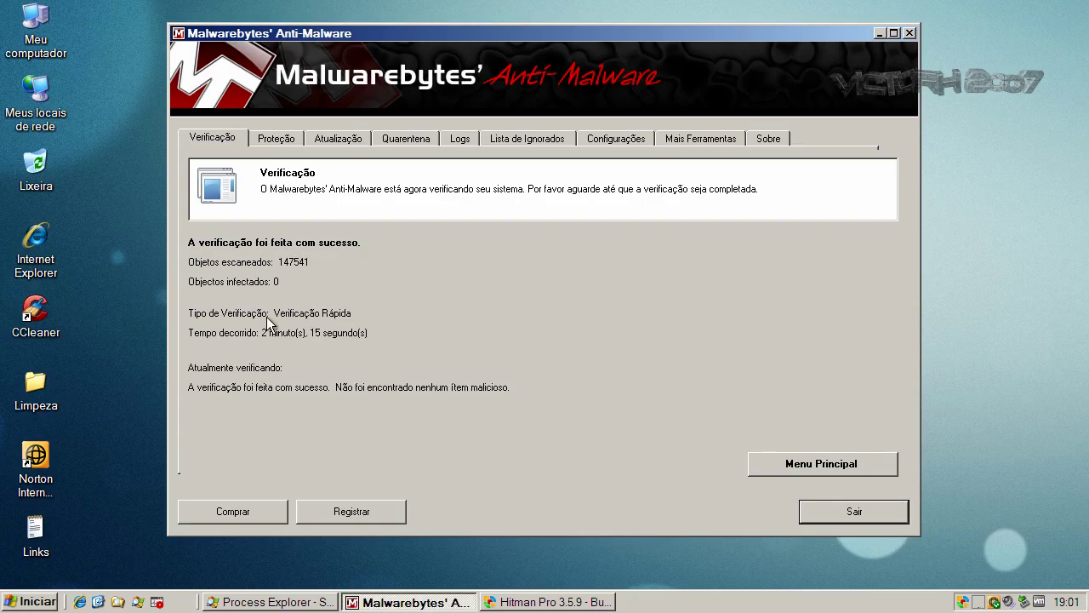
pyautogui.click(864, 516)
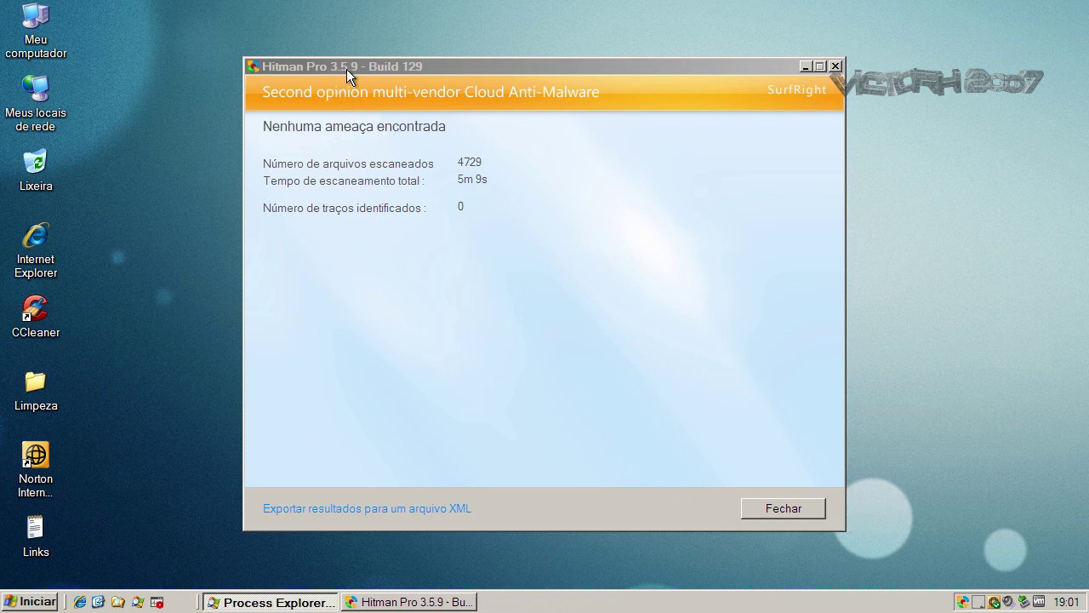
pyautogui.click(770, 502)
# - Examine the memory usage of the two Symantec ccSvcHst.exe processes in Process Explorer
pyautogui.click(252, 602)
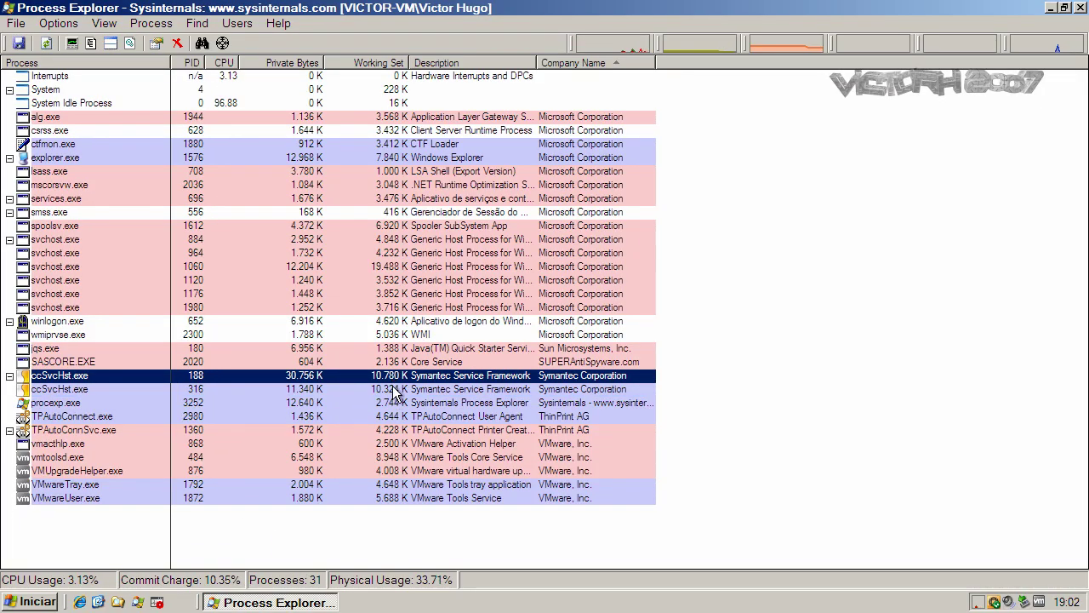
pyautogui.click(394, 385)
pyautogui.click(393, 380)
pyautogui.click(397, 389)
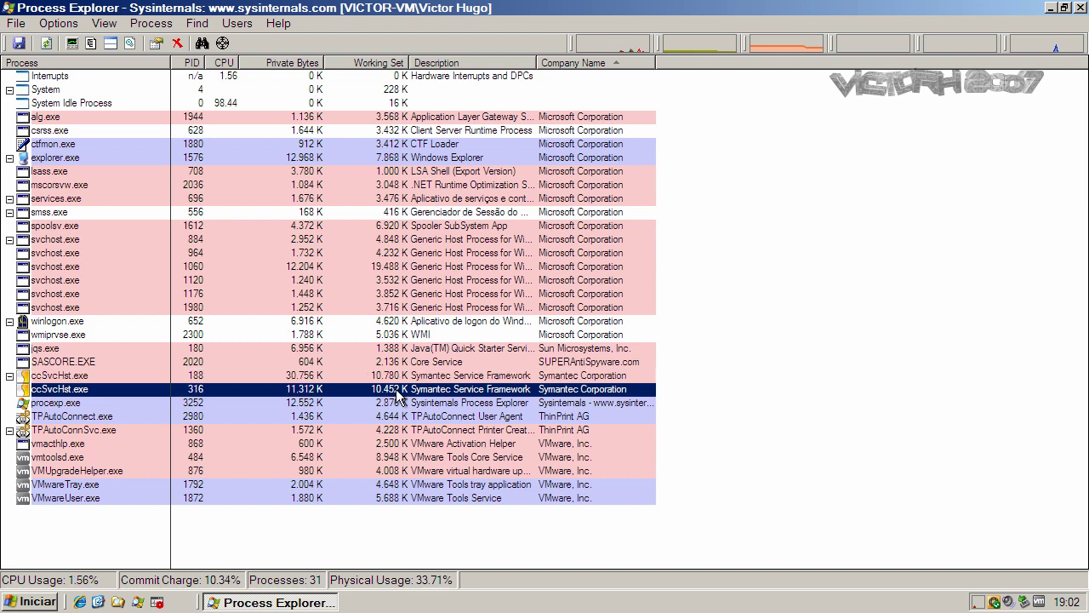
pyautogui.click(400, 377)
pyautogui.click(401, 383)
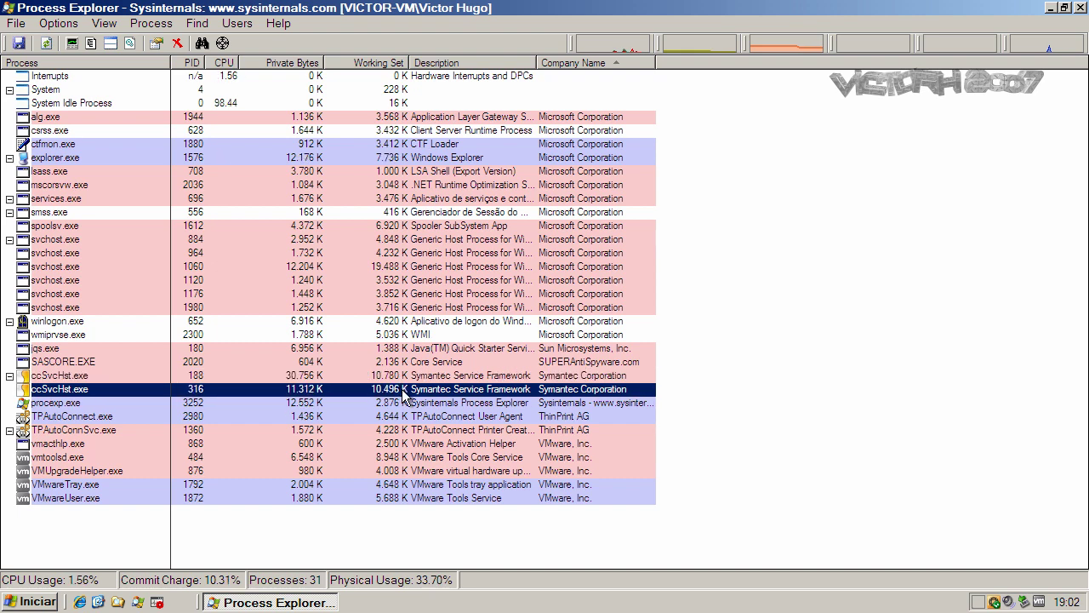
# - Minimize Process Explorer and check the protection status in the Norton Internet Security main window
pyautogui.click(1052, 11)
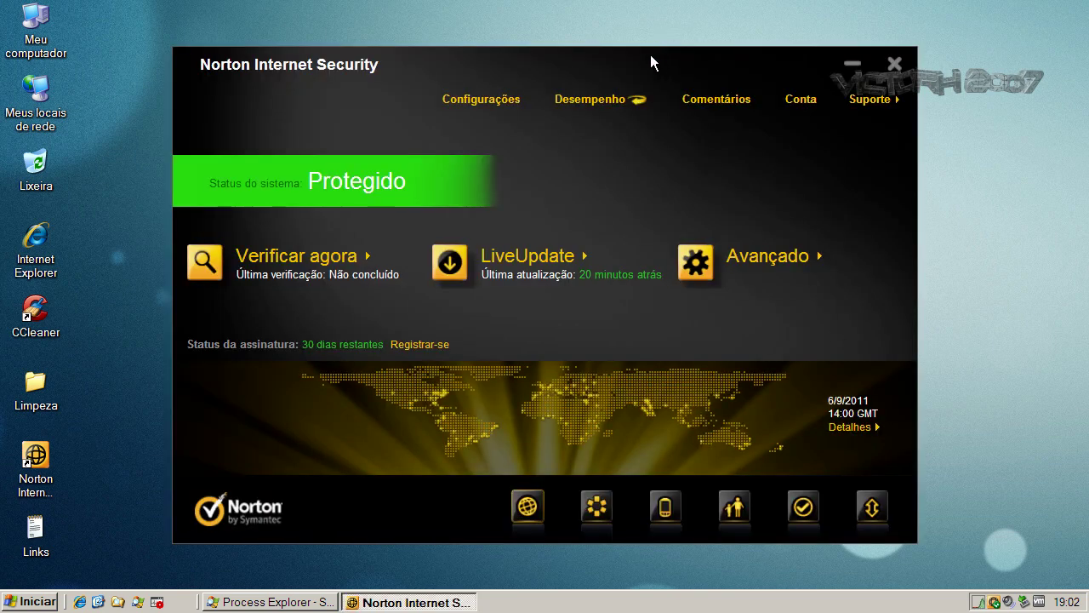
pyautogui.moveTo(655, 55); pyautogui.dragTo(636, 58)
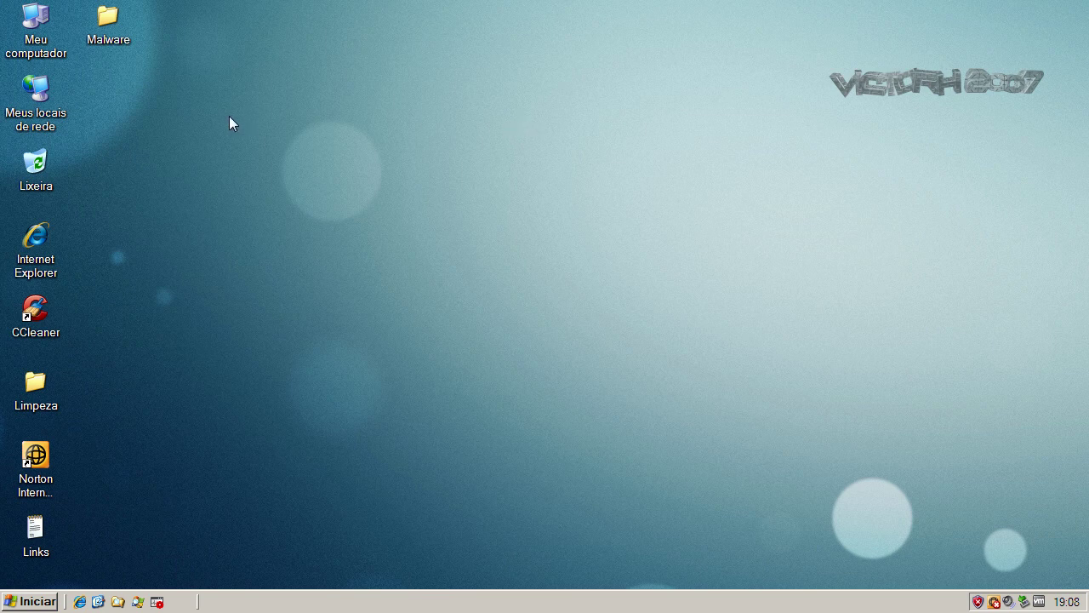
# - Check how many files the desktop's Malware folder contains in its properties, and close them without changes
pyautogui.rightClick(109, 38)
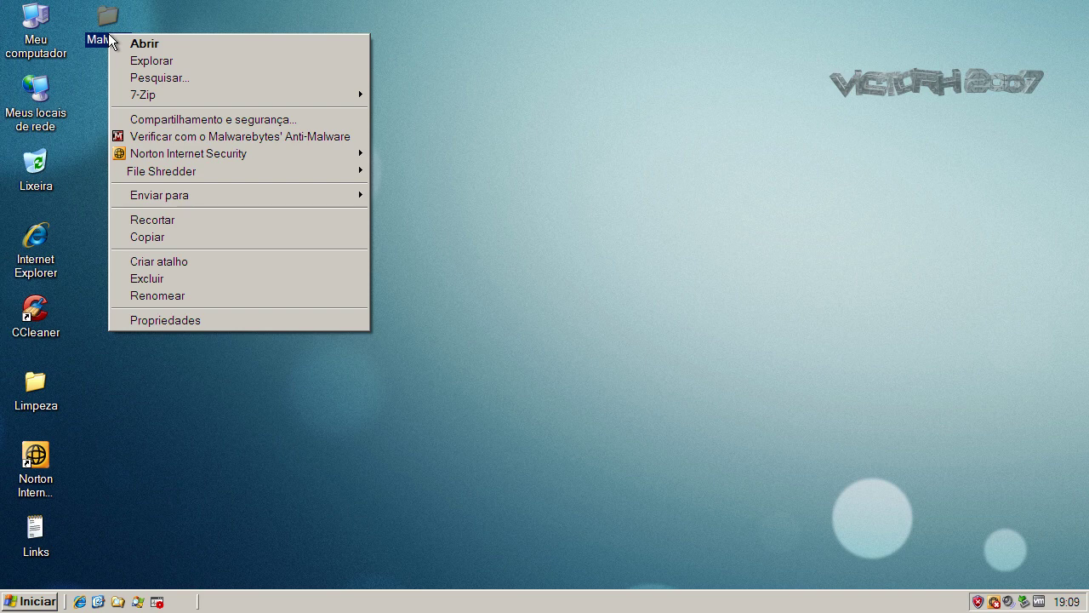
pyautogui.click(185, 325)
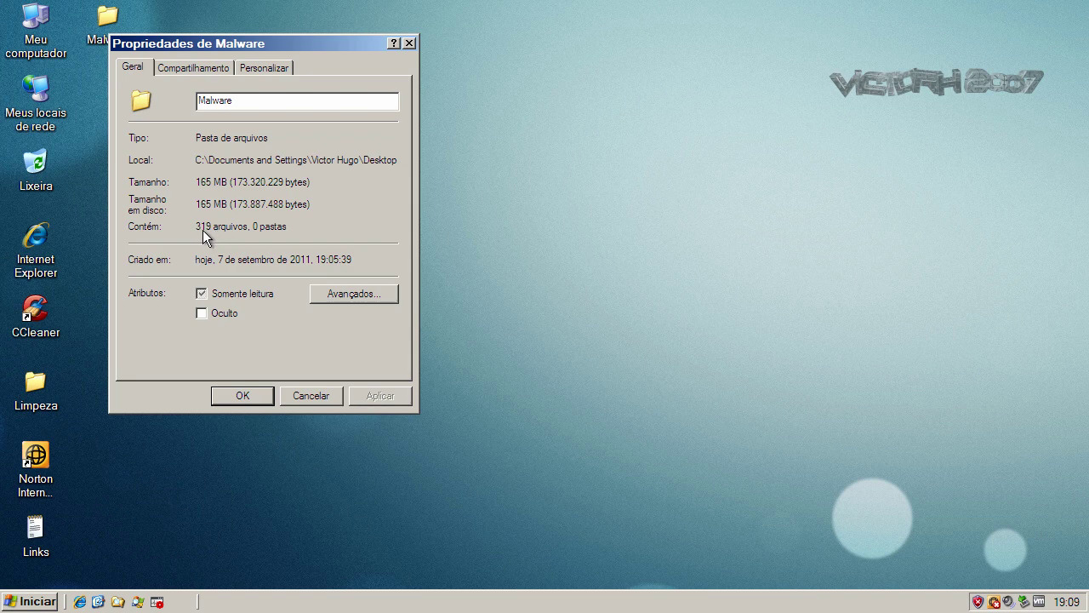
pyautogui.click(311, 397)
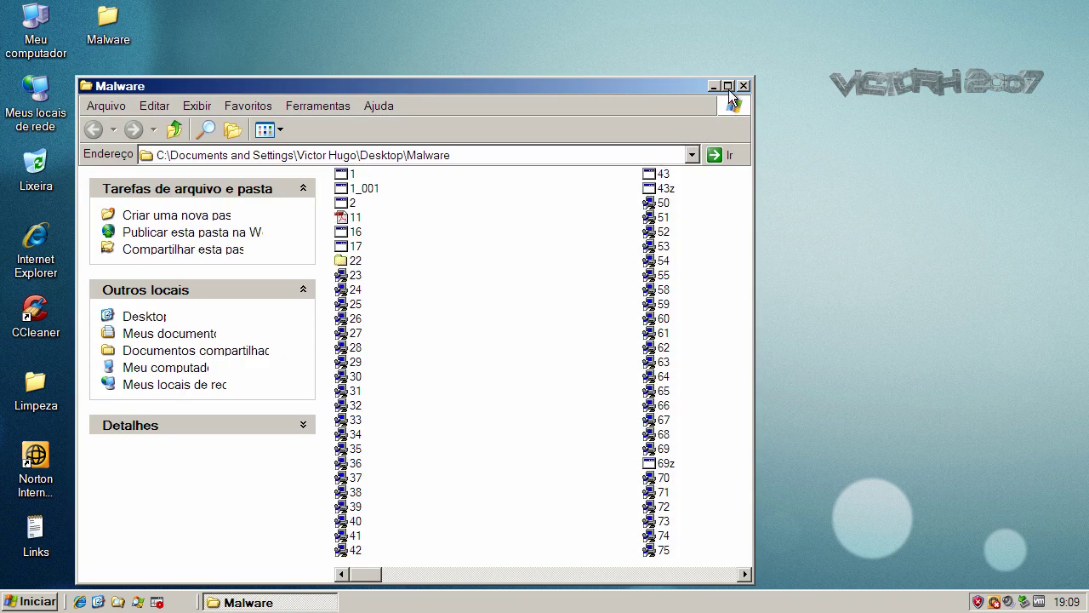
# - Maximize the opened Malware folder and look through its sample files up to the end of the list
pyautogui.click(727, 86)
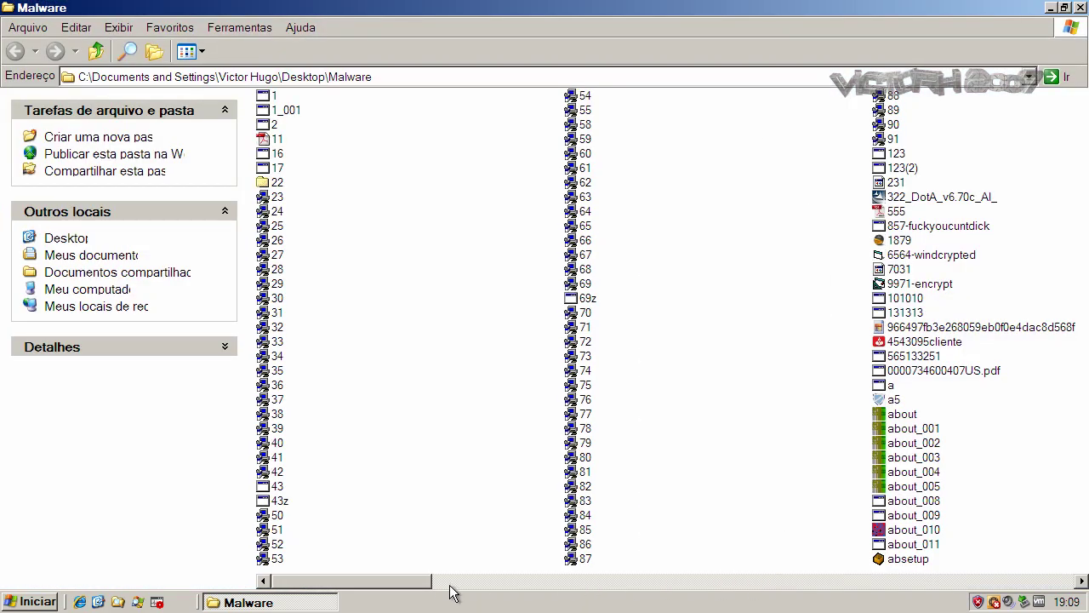
pyautogui.moveTo(430, 581); pyautogui.dragTo(1085, 598)
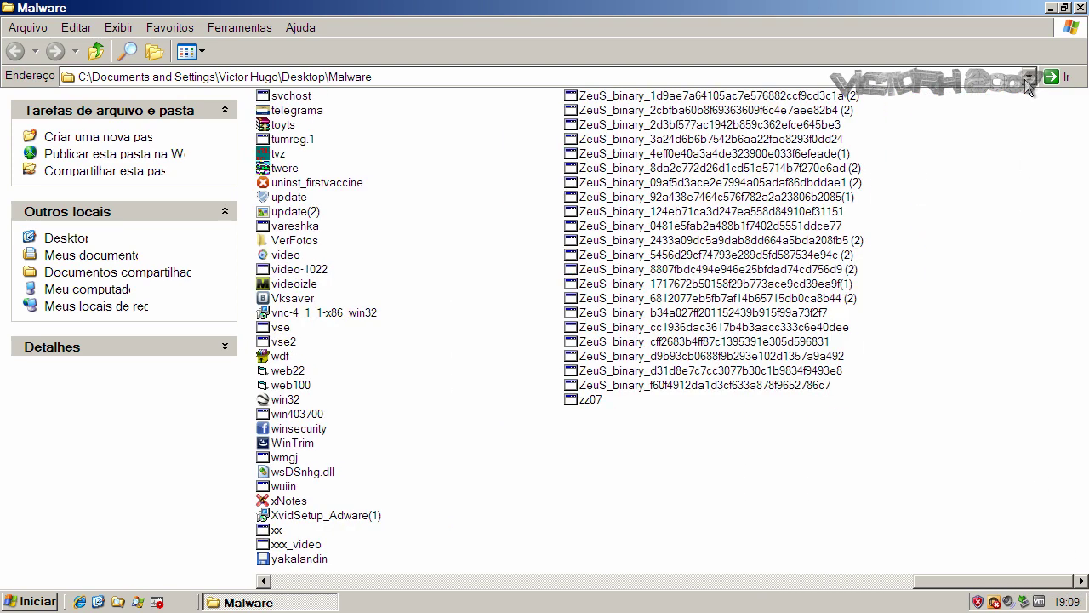
# - Close the Malware folder and run Norton Internet Security's Corrigir agora repair to restore the vulnerable protections
pyautogui.click(1080, 8)
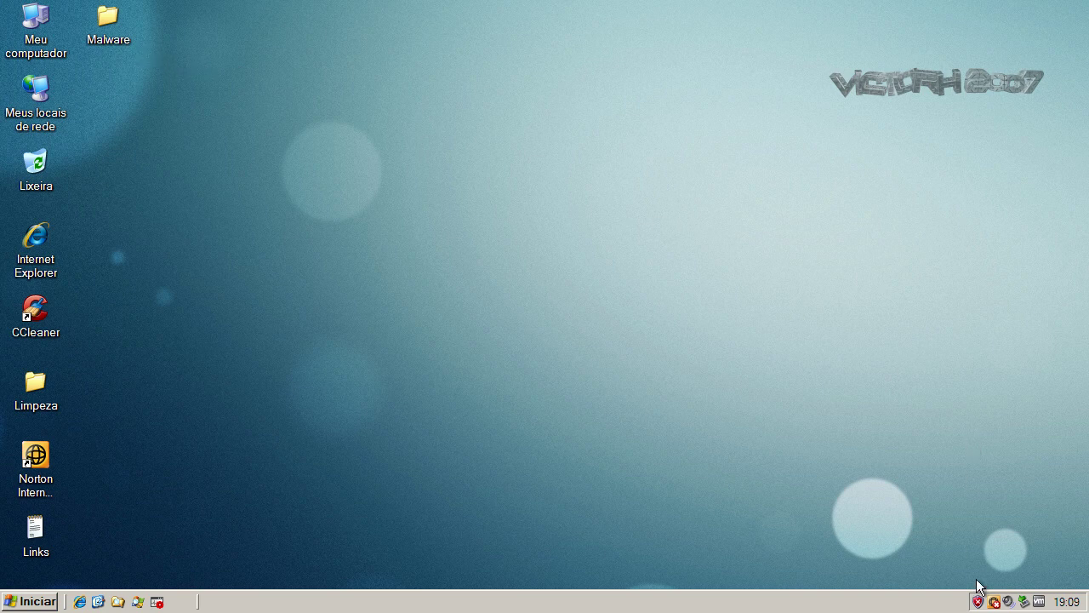
pyautogui.doubleClick(994, 599)
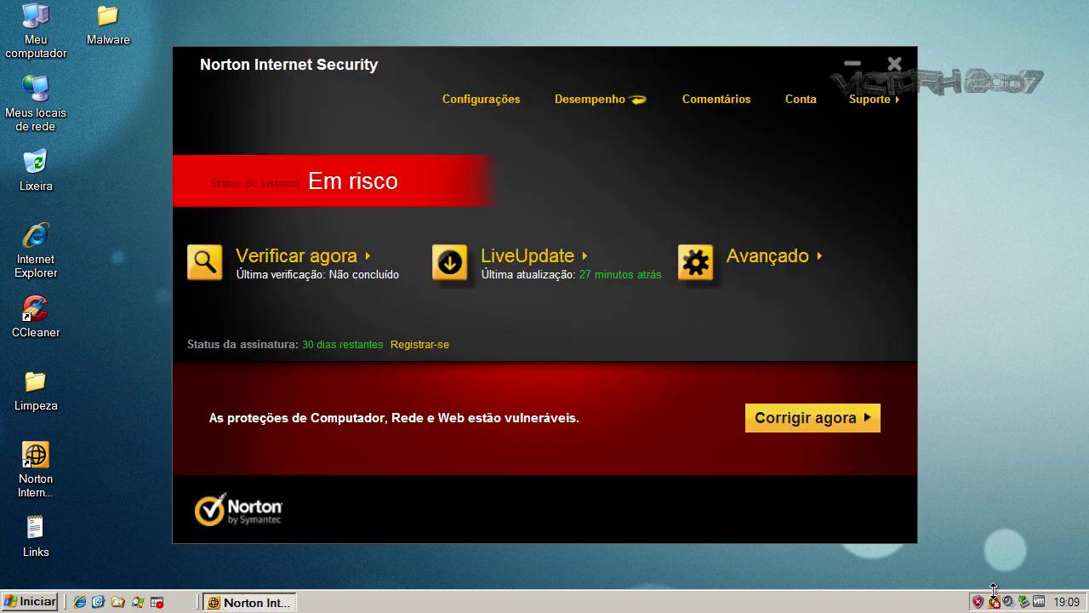
pyautogui.click(794, 419)
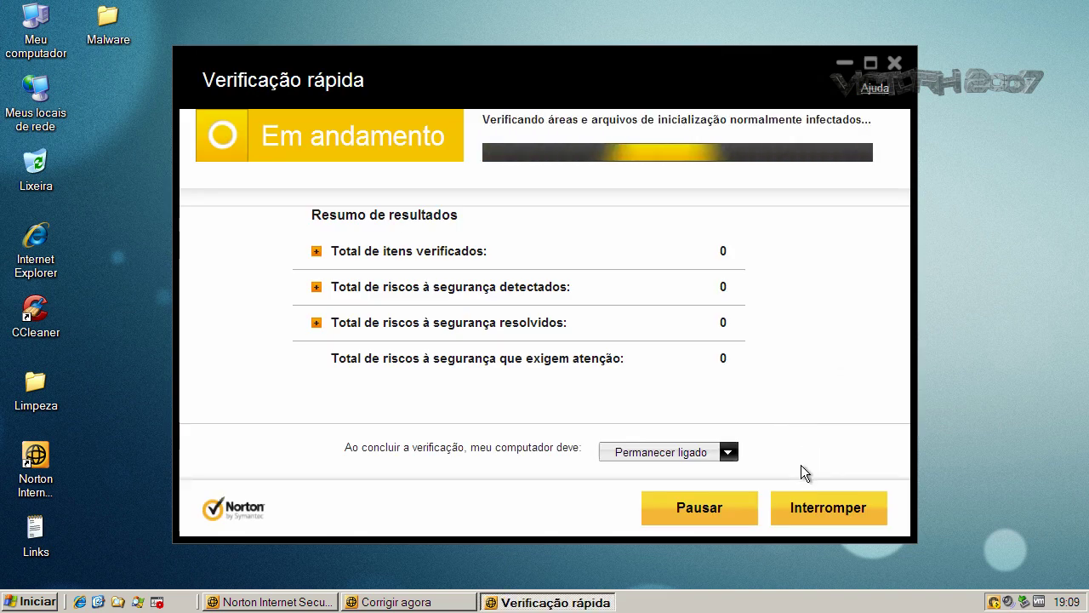
# - Cancel the quick scan started by the repair, and close its results and the Corrigir agora report
pyautogui.click(730, 510)
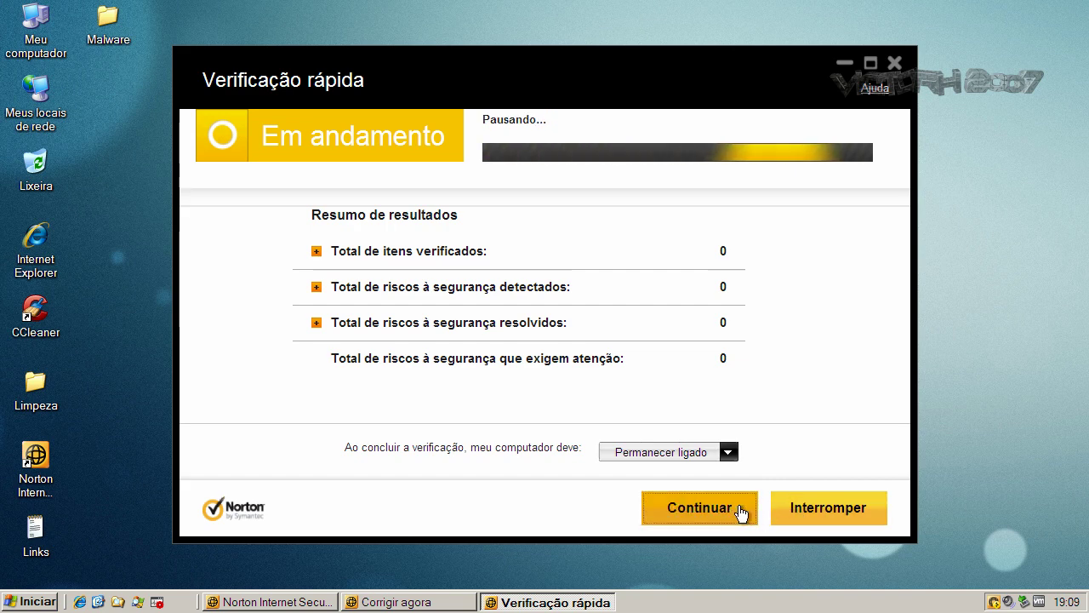
pyautogui.click(808, 507)
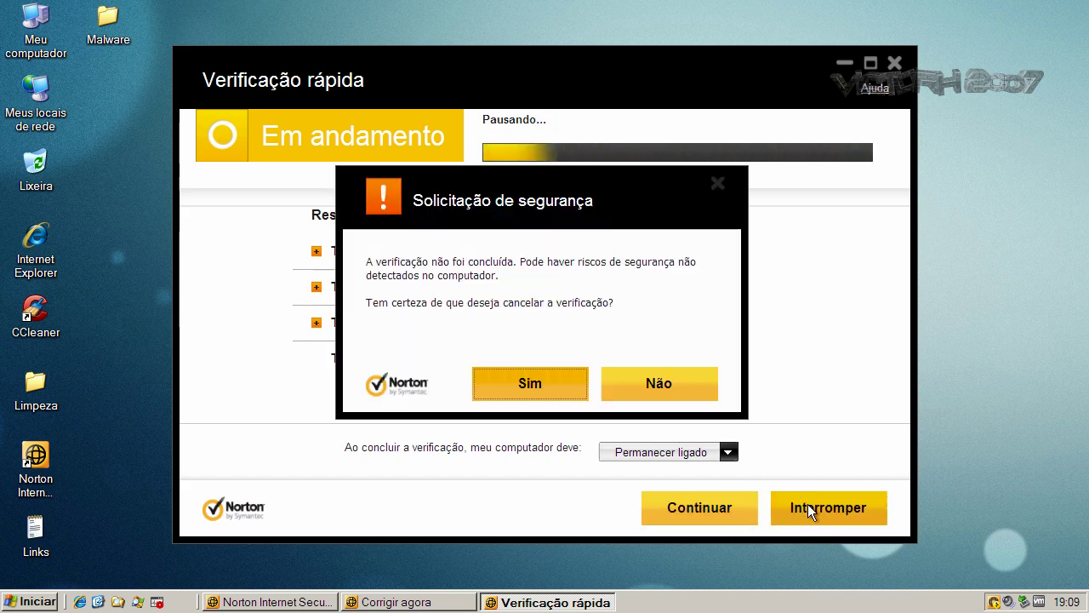
pyautogui.click(517, 389)
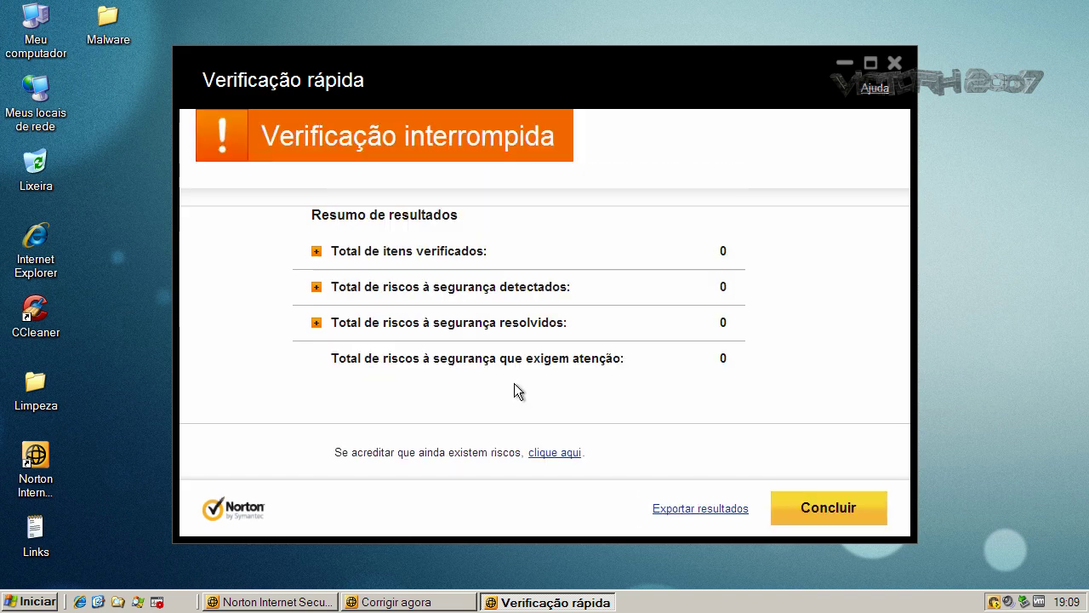
pyautogui.click(828, 507)
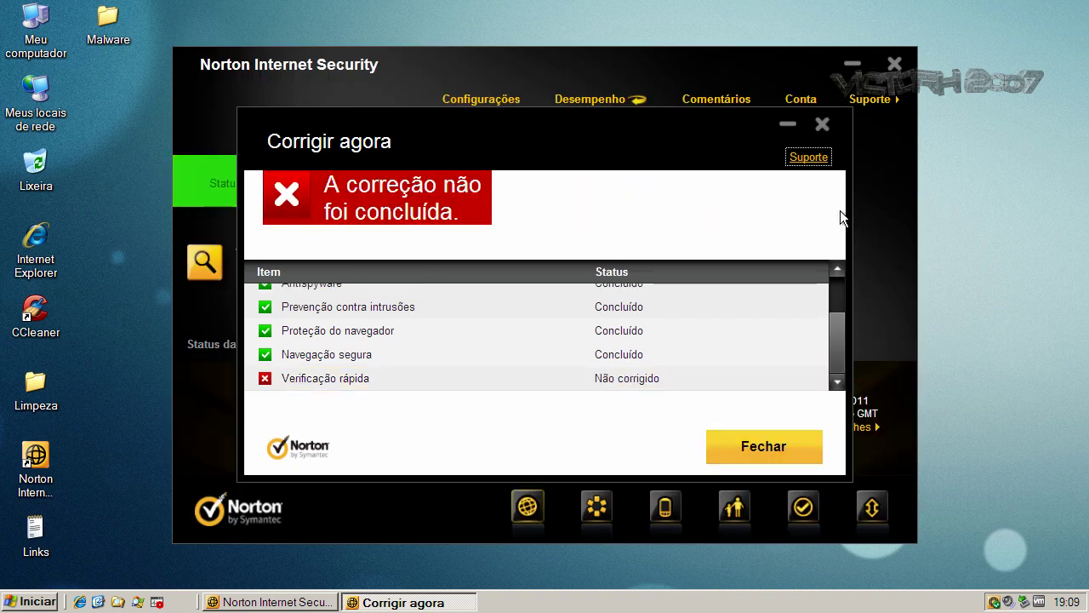
pyautogui.click(774, 444)
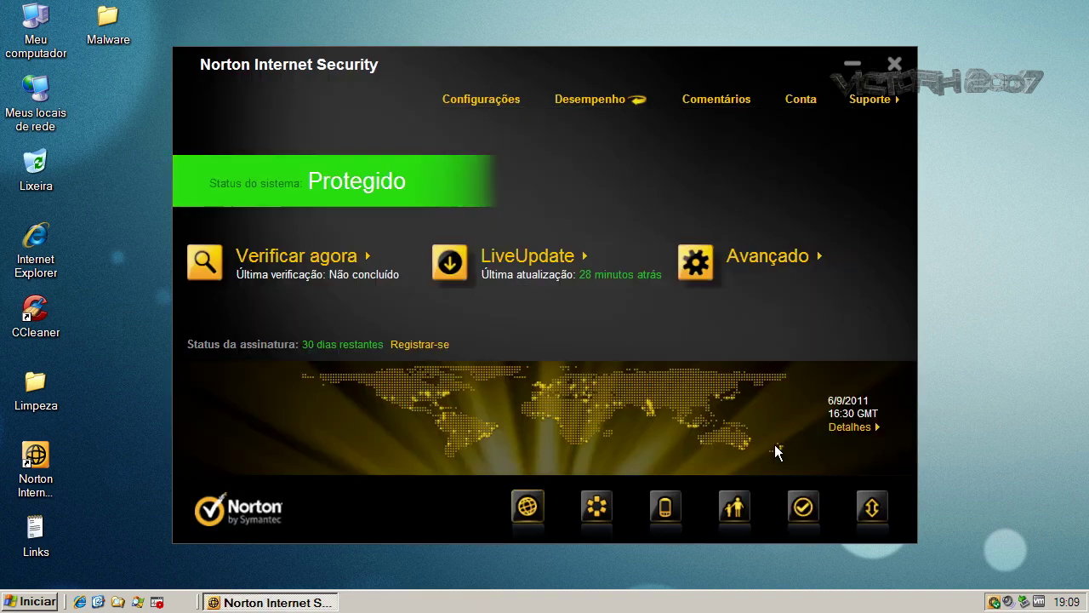
# - Run LiveUpdate to update Norton's protection, and close the Norton Internet Security main window
pyautogui.click(525, 258)
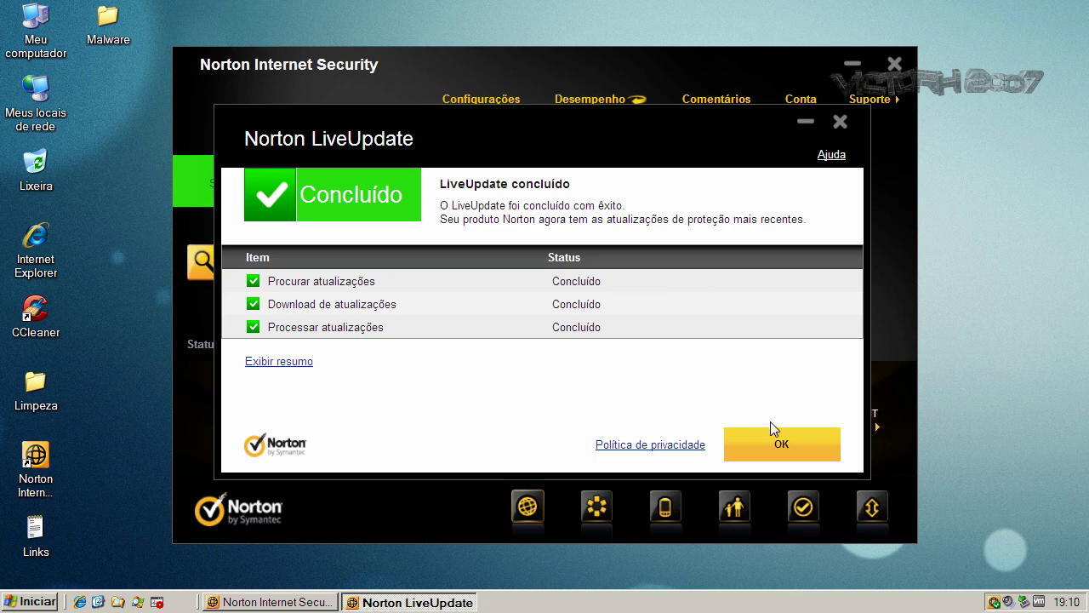
pyautogui.click(779, 447)
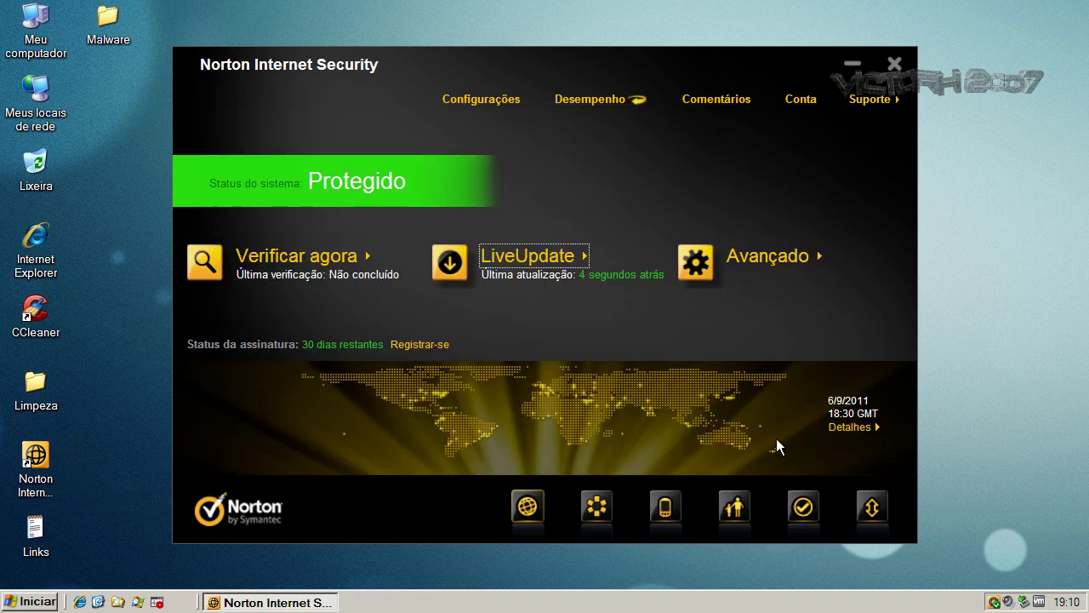
pyautogui.click(896, 65)
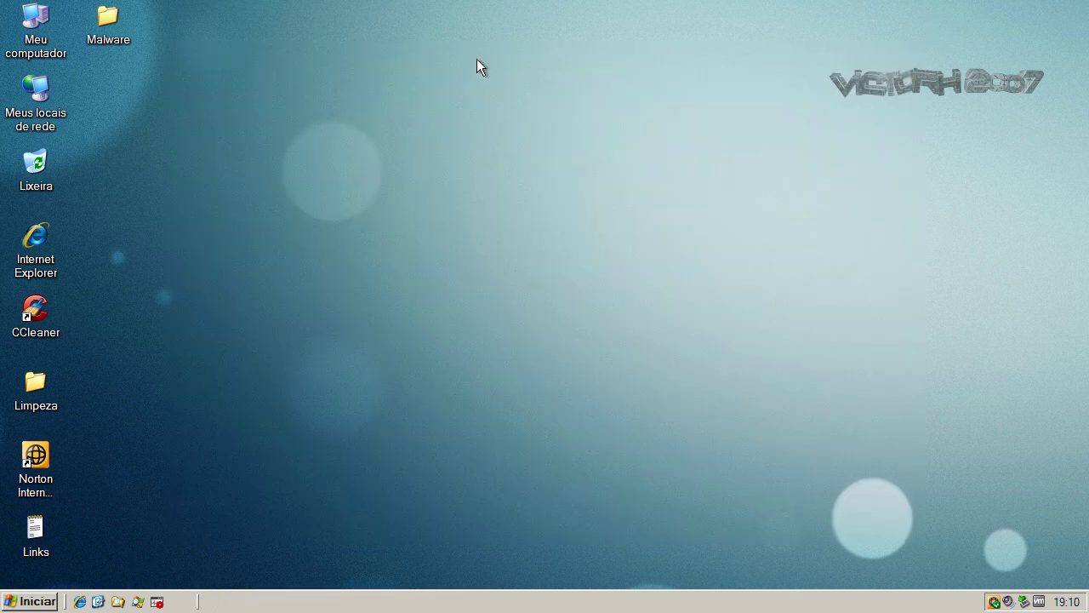
# - Scan the desktop's Malware folder with Norton Internet Security
pyautogui.rightClick(112, 24)
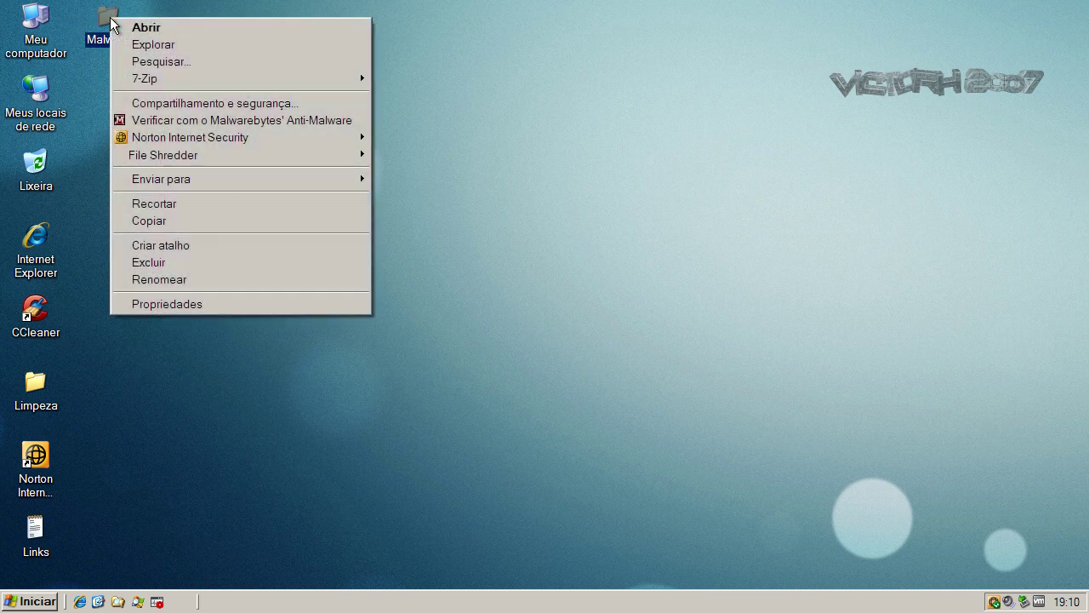
pyautogui.moveTo(169, 140)
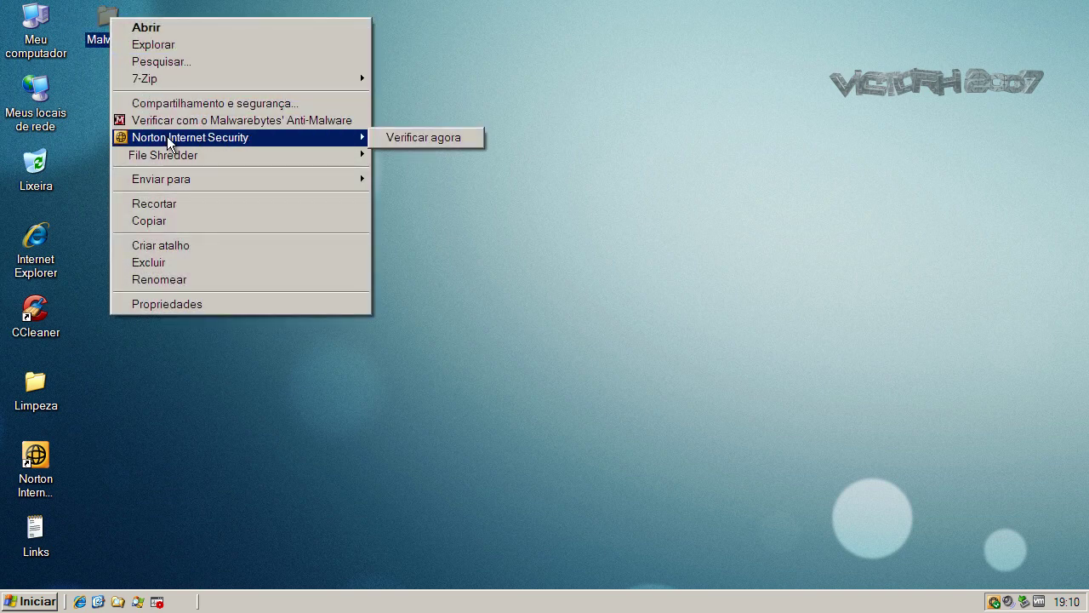
pyautogui.click(396, 137)
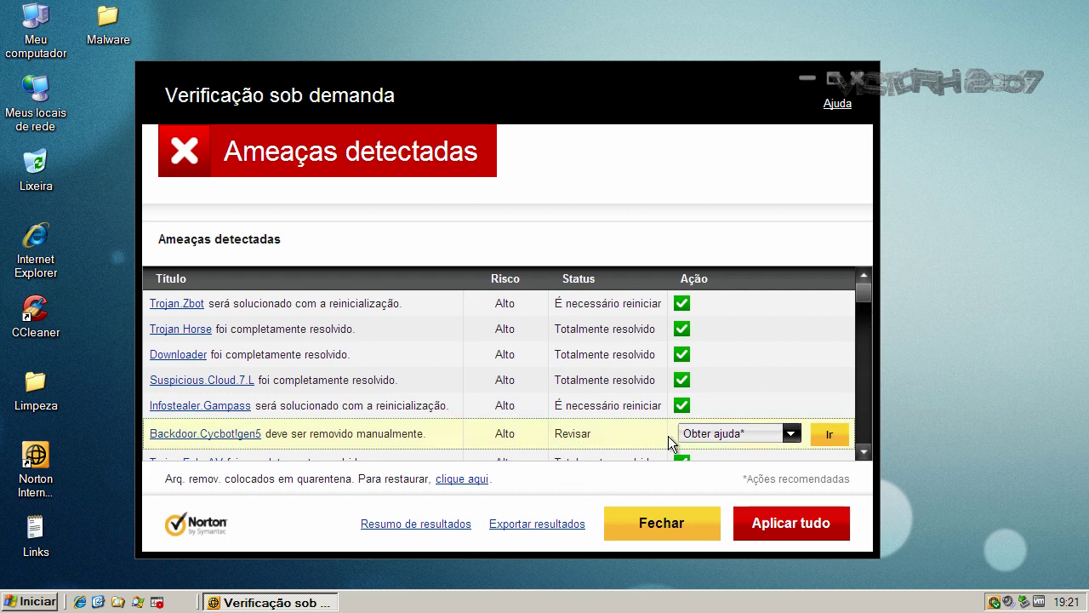
# - Set the action to Excluir for the detected threats Backdoor.Cycbot!gen5 and Trojan.Gampass!inf
pyautogui.click(789, 435)
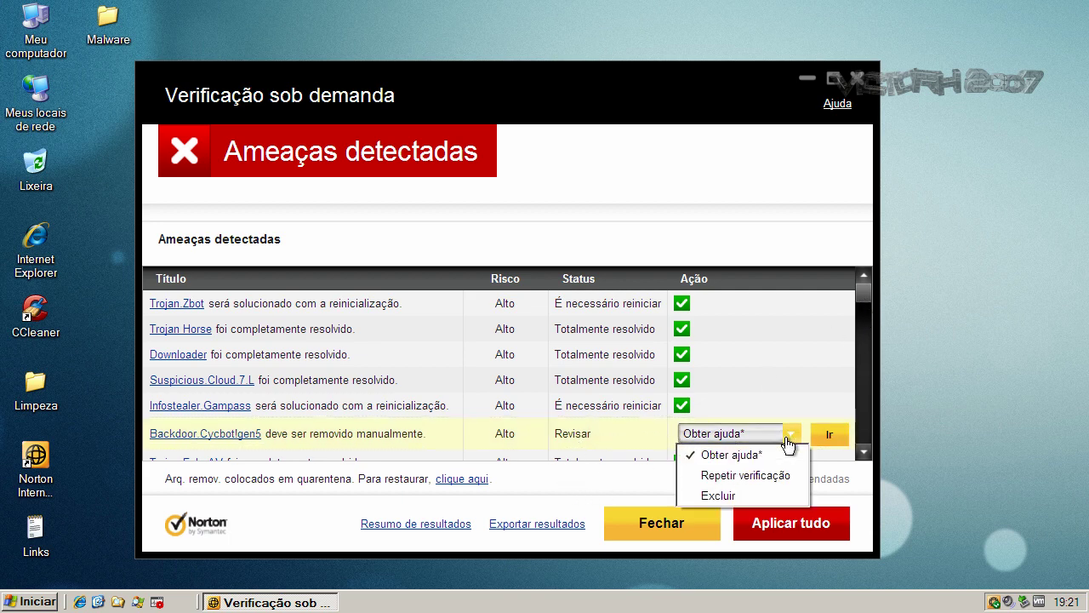
pyautogui.click(728, 496)
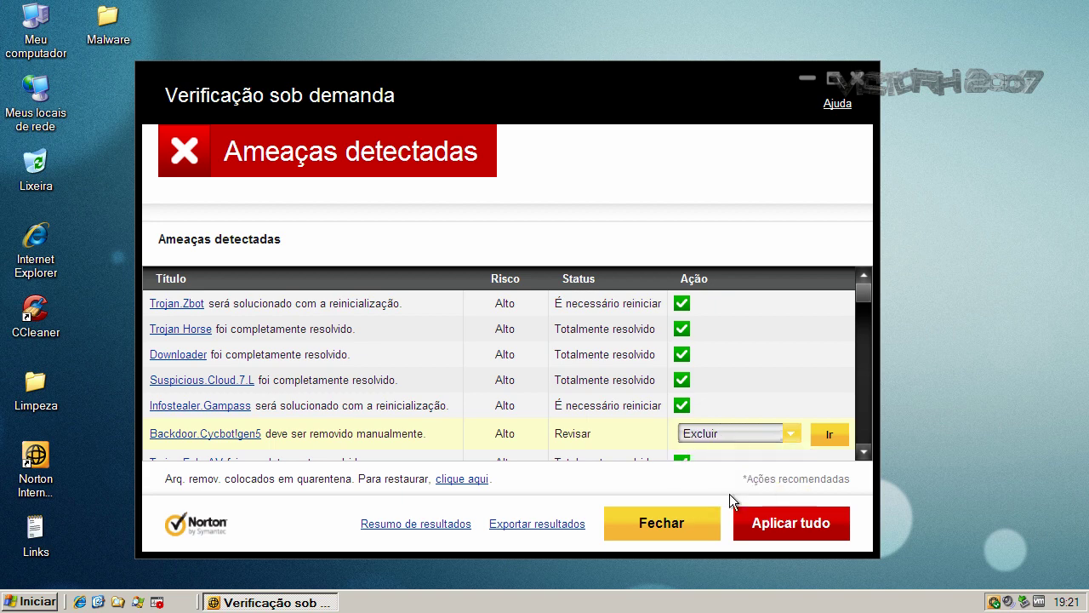
pyautogui.moveTo(864, 299); pyautogui.dragTo(658, 353)
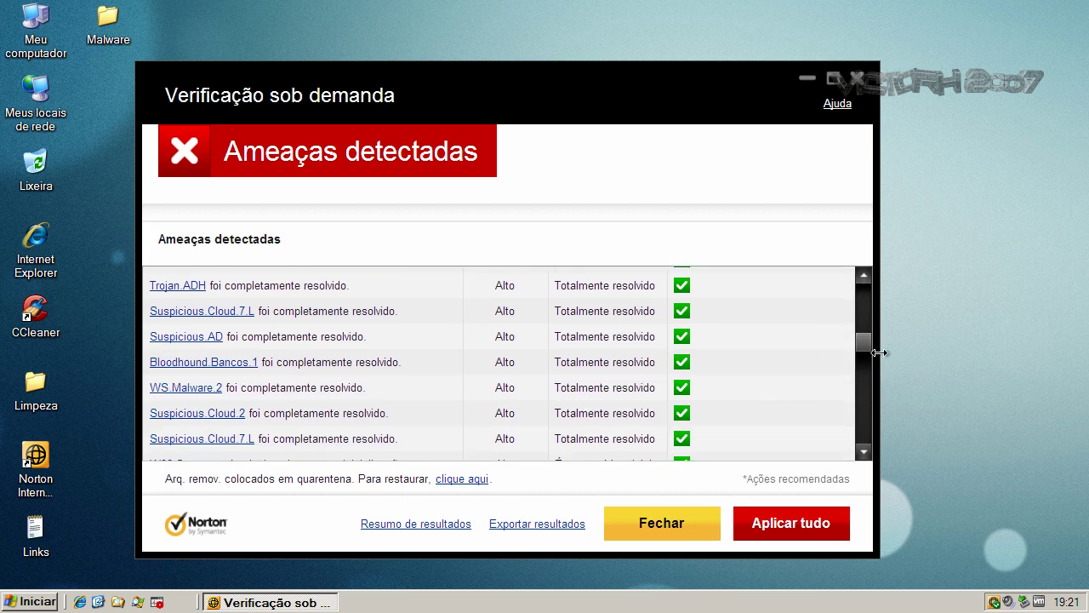
pyautogui.moveTo(866, 345); pyautogui.dragTo(864, 452)
pyautogui.click(793, 444)
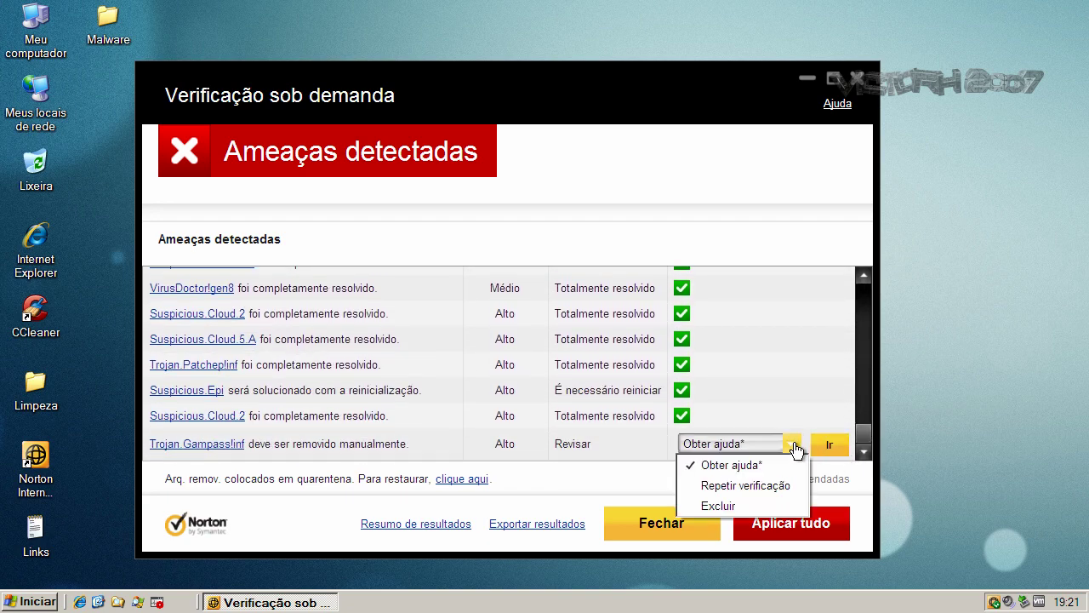
pyautogui.click(729, 506)
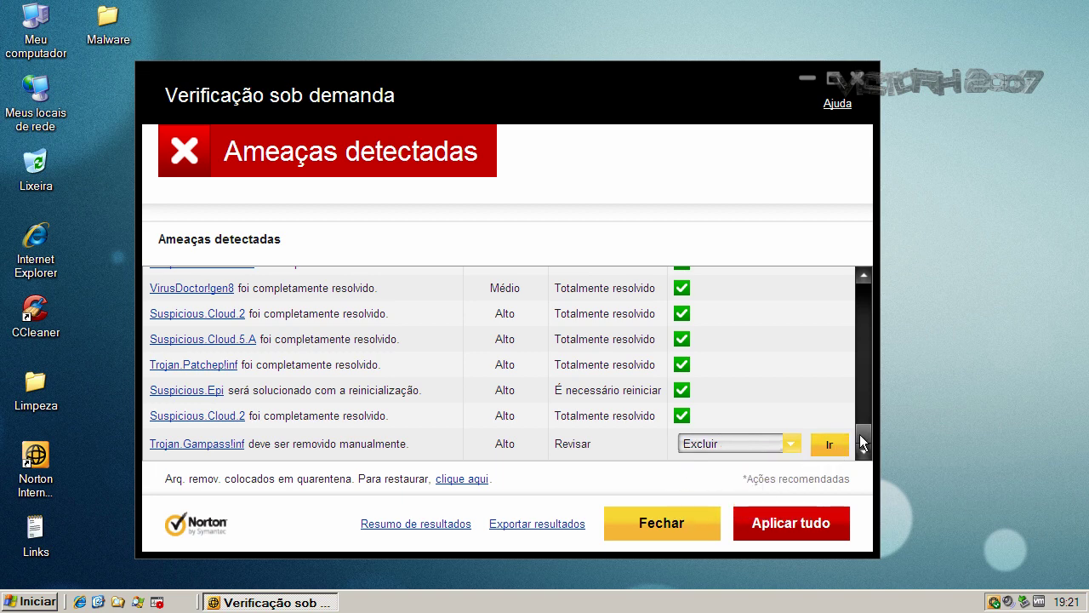
# - Apply the chosen Excluir action to Trojan.Gampass!inf and Backdoor.Cycbot!gen5, and finish the on-demand scan
pyautogui.click(820, 445)
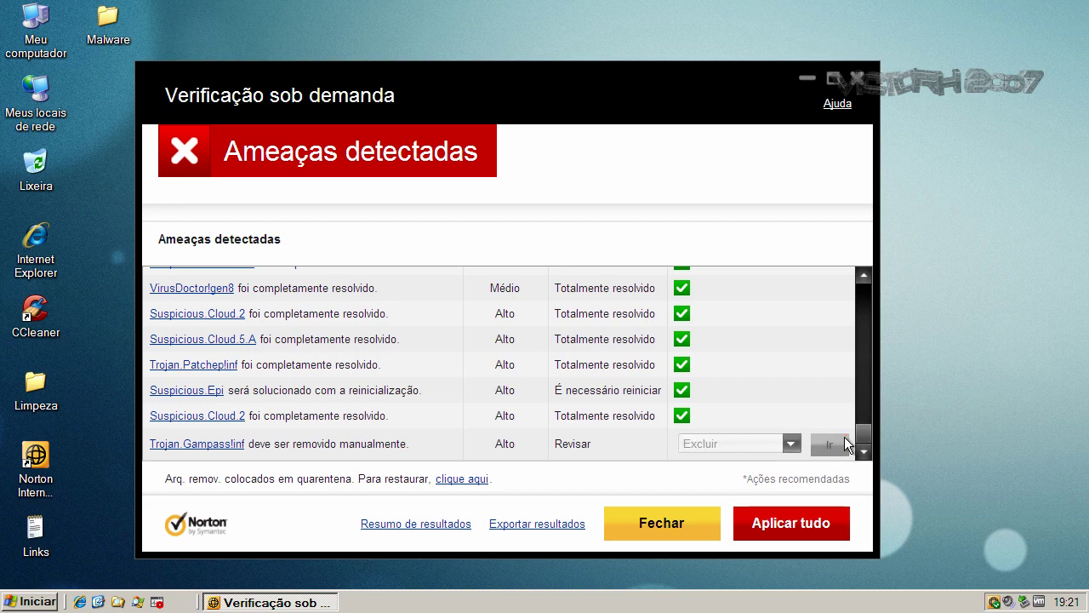
pyautogui.moveTo(866, 438); pyautogui.dragTo(863, 297)
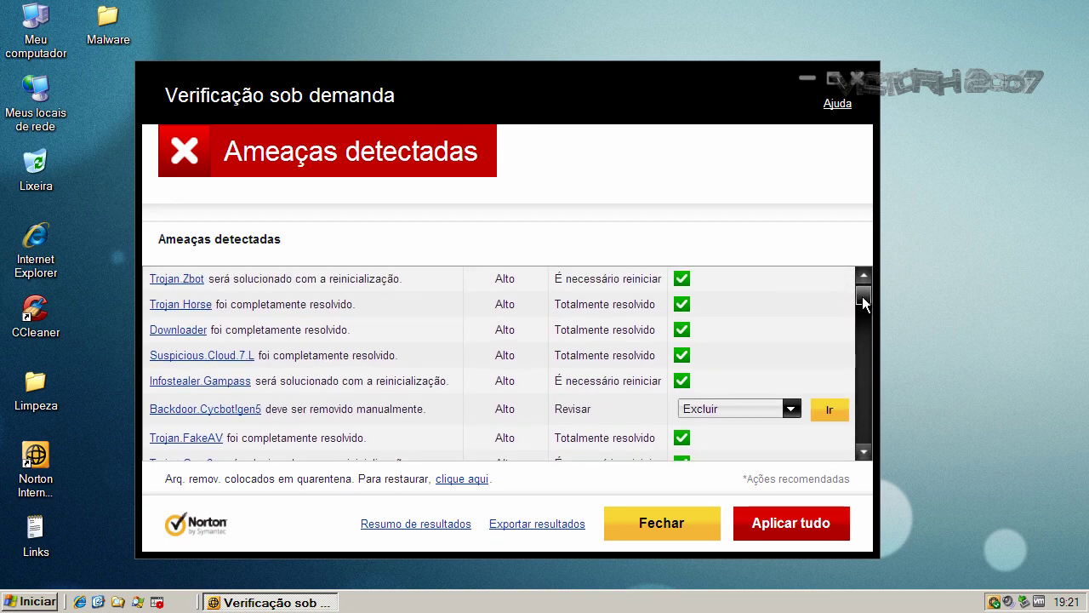
pyautogui.click(823, 416)
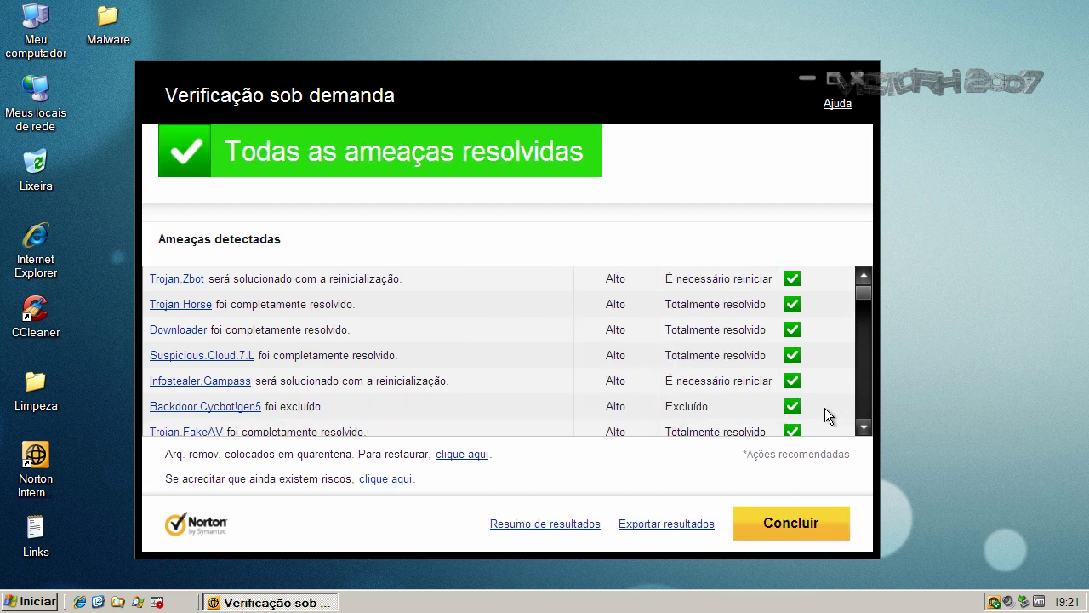
pyautogui.click(783, 525)
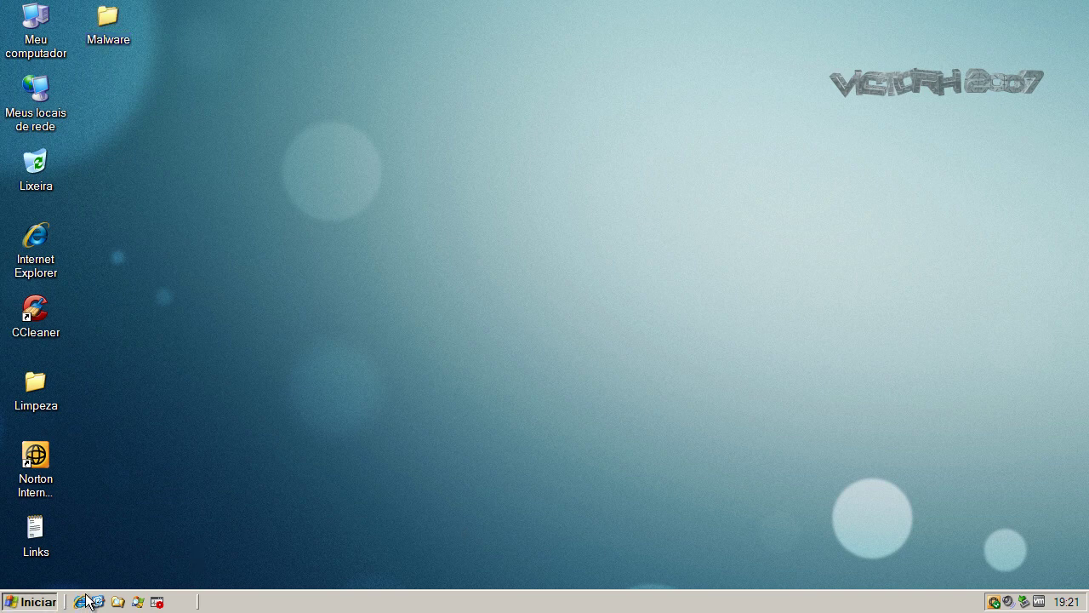
# - Restart the computer to complete the removal of the remaining threats
pyautogui.press('super')
pyautogui.click(170, 576)
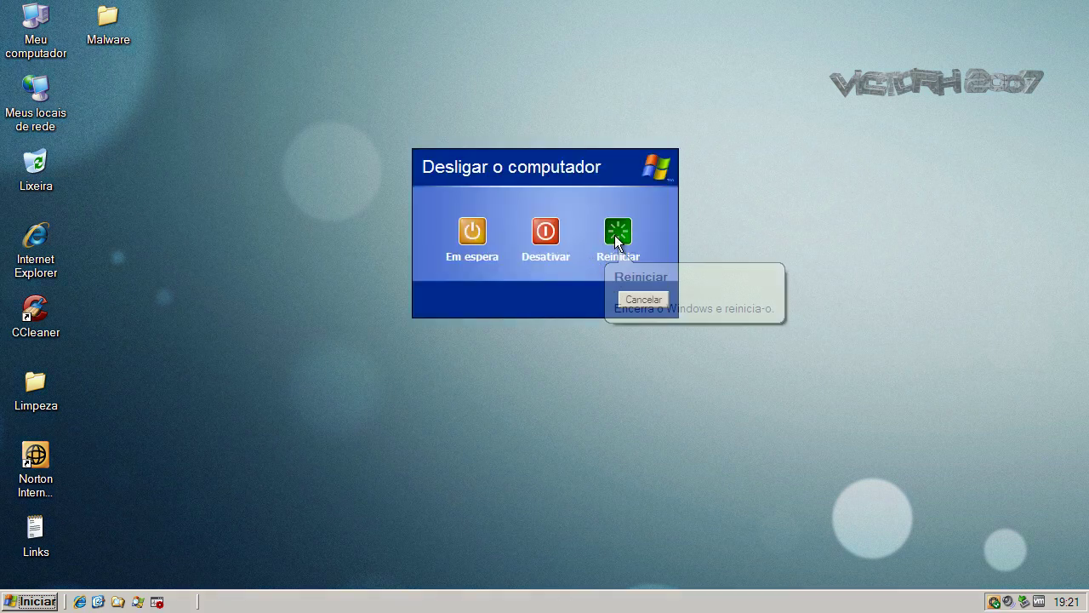
pyautogui.click(614, 235)
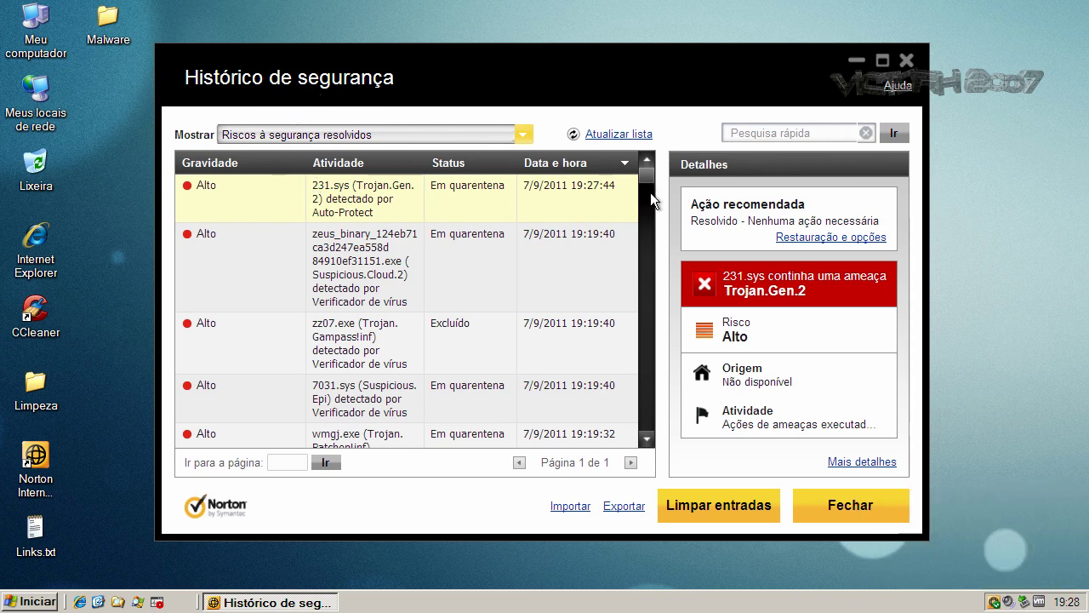
# - Look through the resolved security risks in Norton's security history, including the activex.exe entry, and close the history
pyautogui.moveTo(645, 178); pyautogui.dragTo(648, 339)
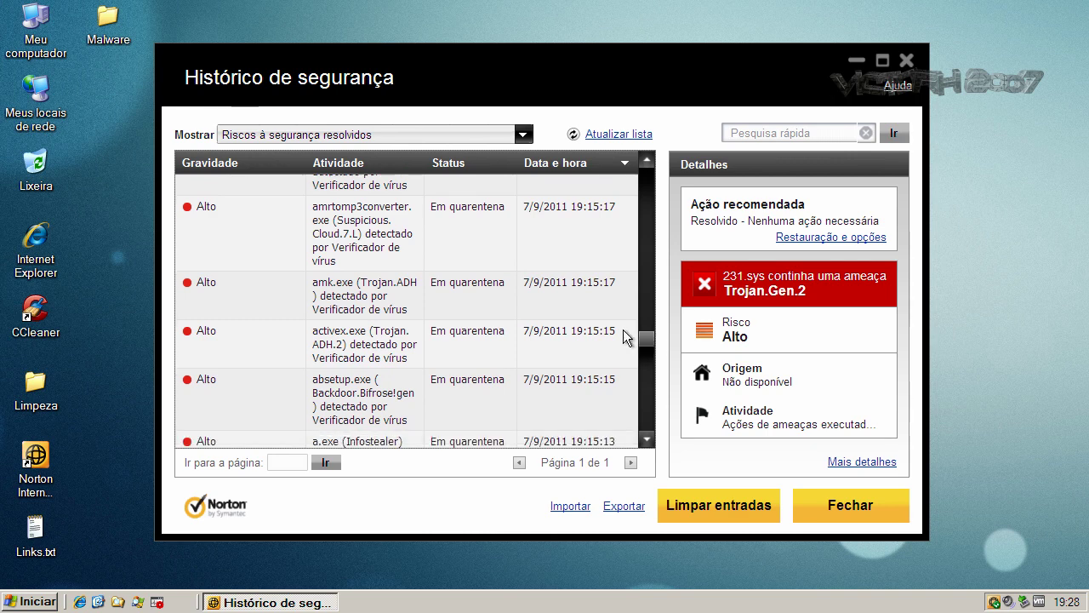
pyautogui.click(493, 335)
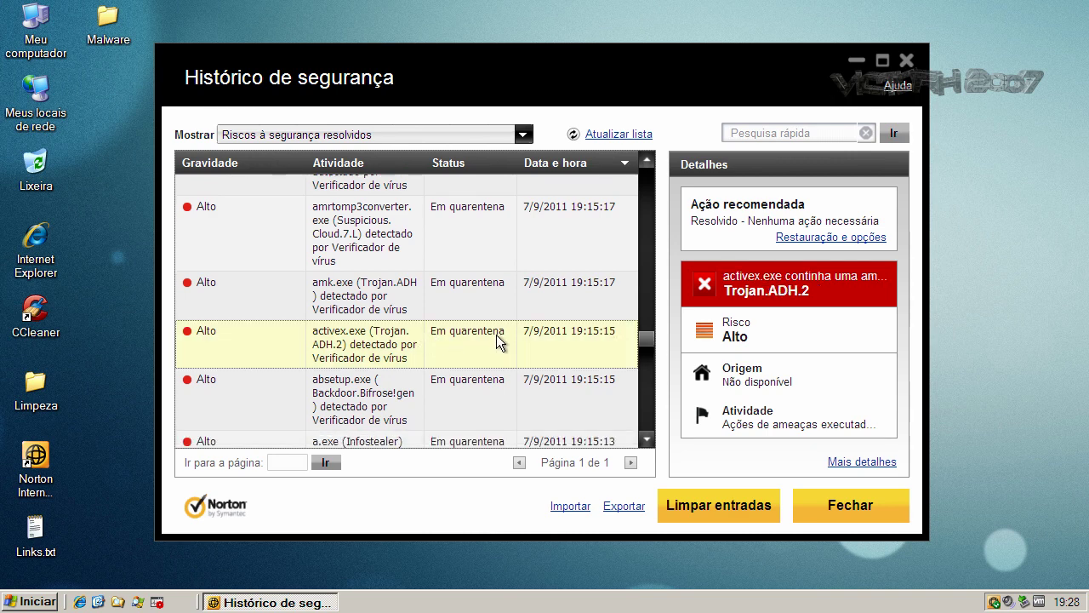
pyautogui.moveTo(645, 339); pyautogui.dragTo(654, 427)
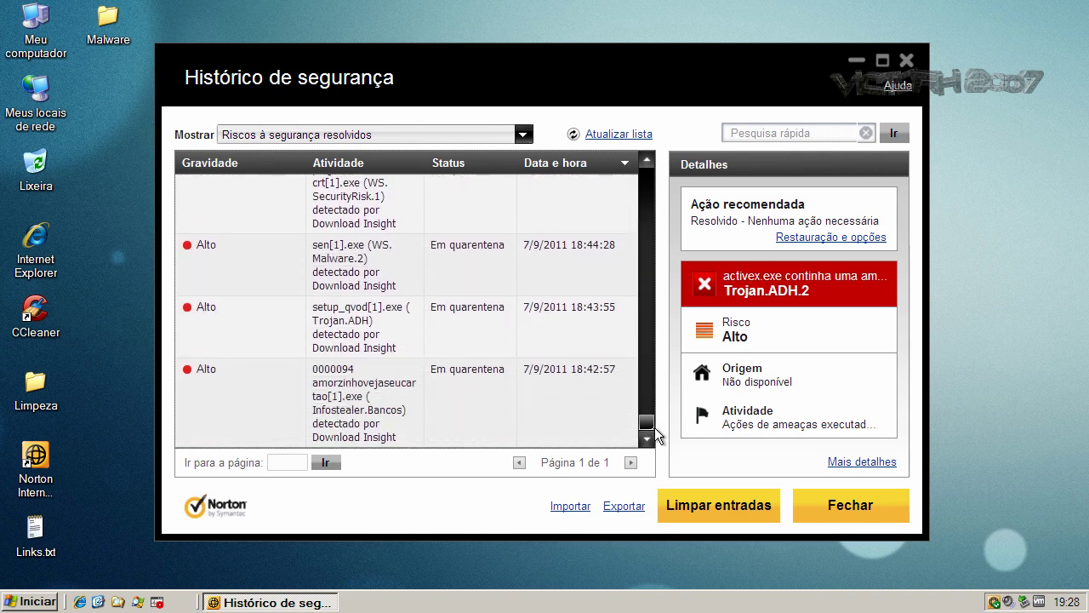
pyautogui.click(867, 504)
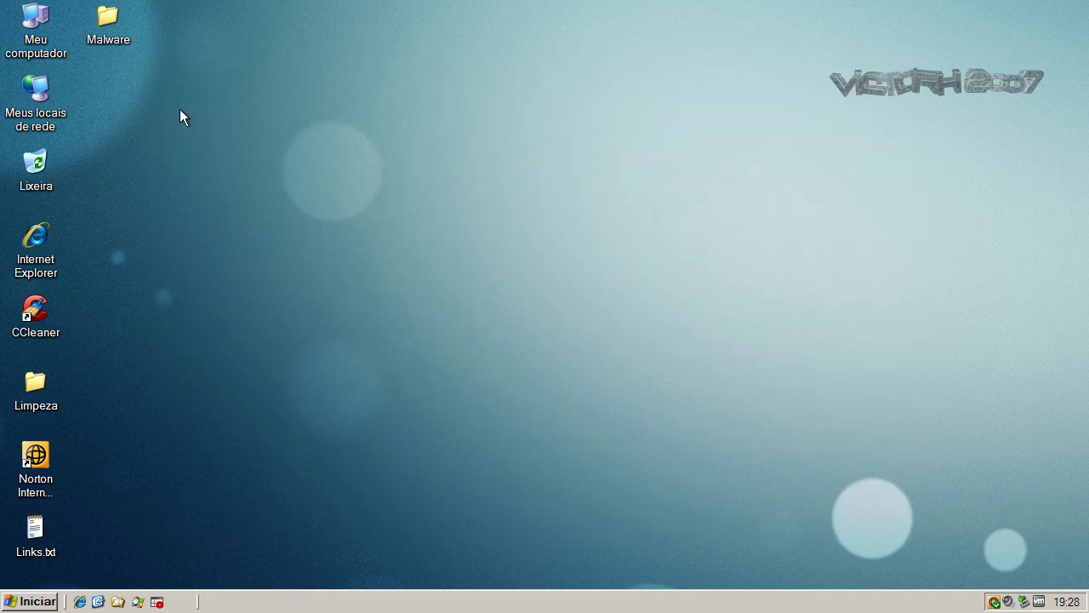
# - Check how many files remain in the desktop's Malware folder in its properties, and close them without changes
pyautogui.rightClick(99, 32)
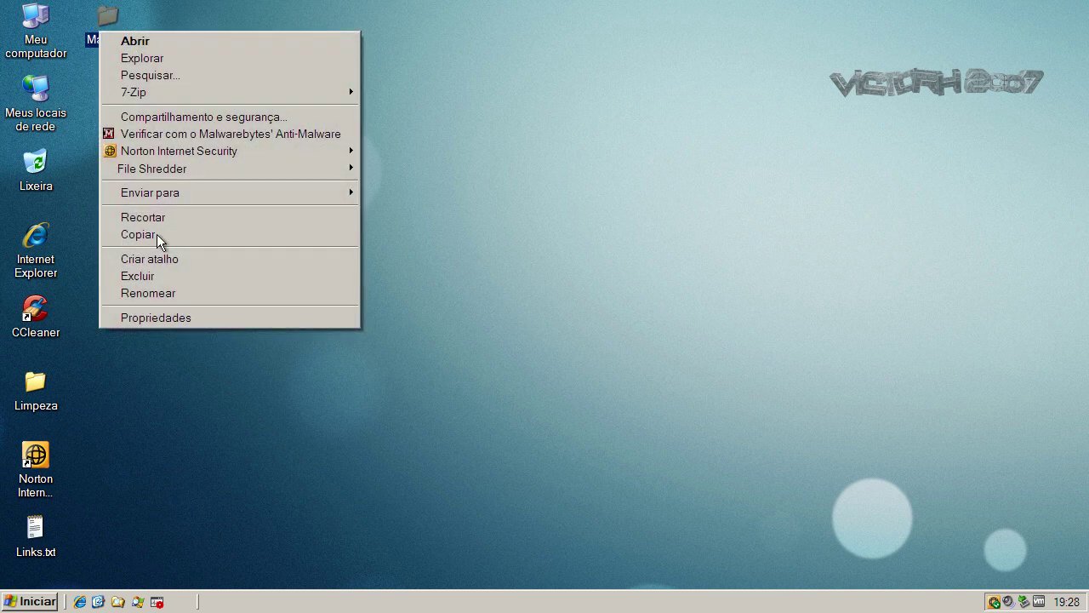
pyautogui.click(169, 318)
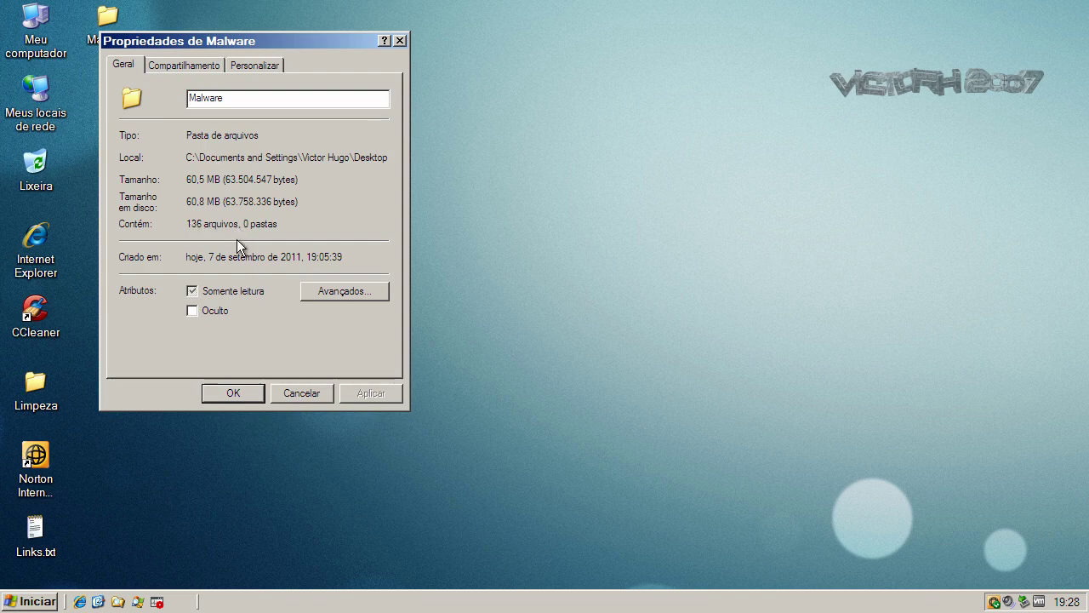
pyautogui.click(317, 398)
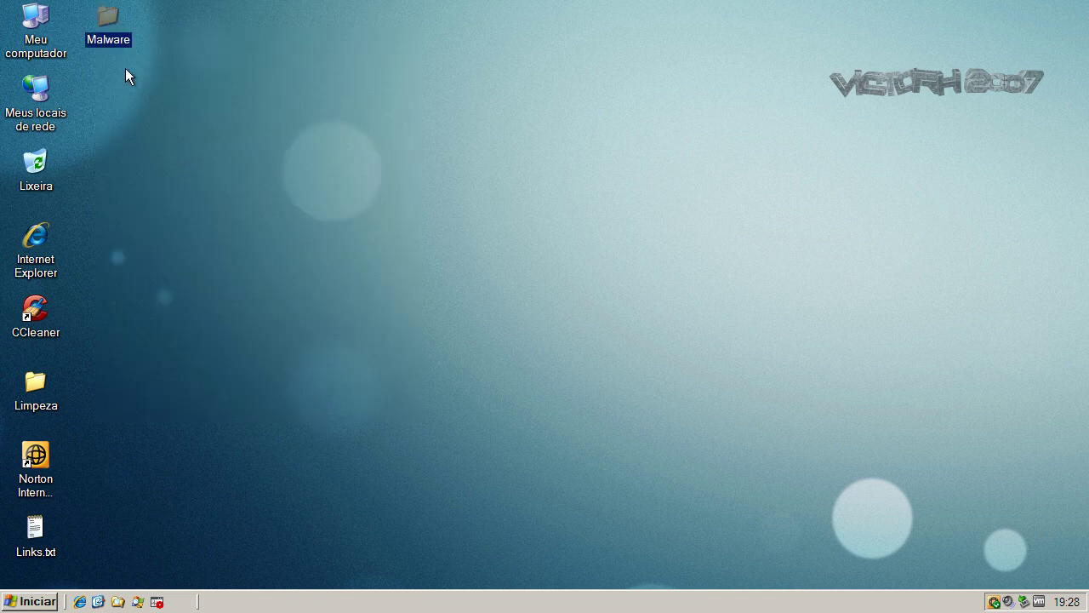
# - Scan the remaining files in the Malware folder again with Norton Internet Security
pyautogui.rightClick(104, 38)
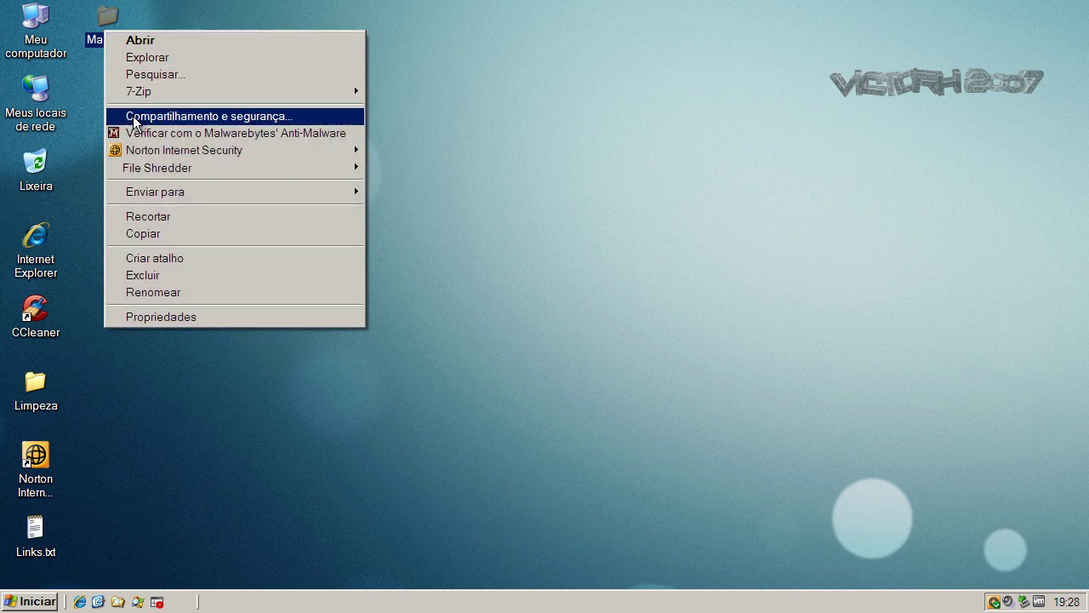
pyautogui.moveTo(149, 150)
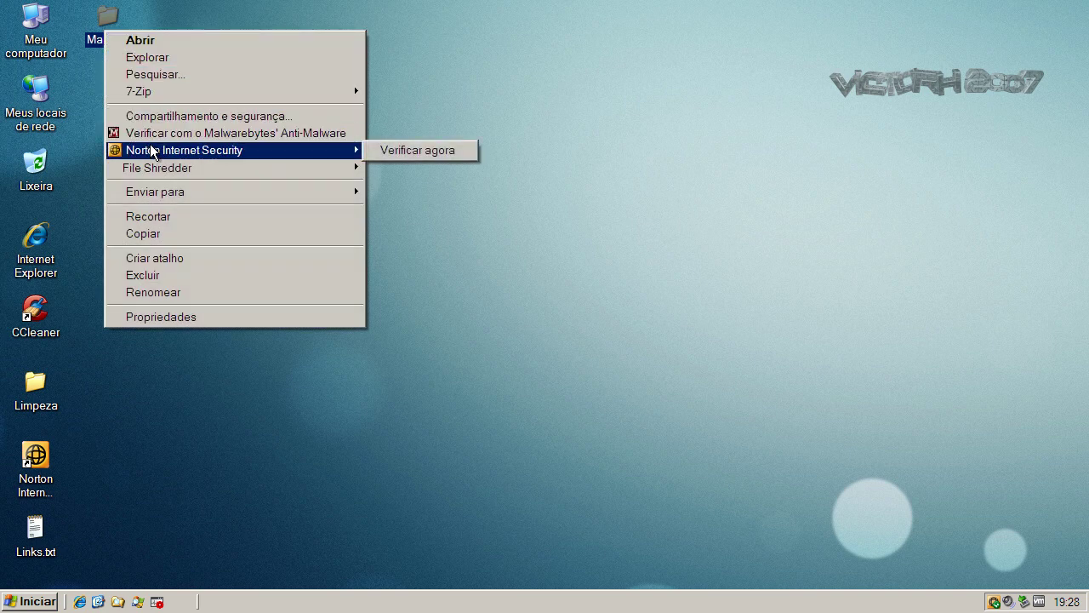
pyautogui.click(398, 150)
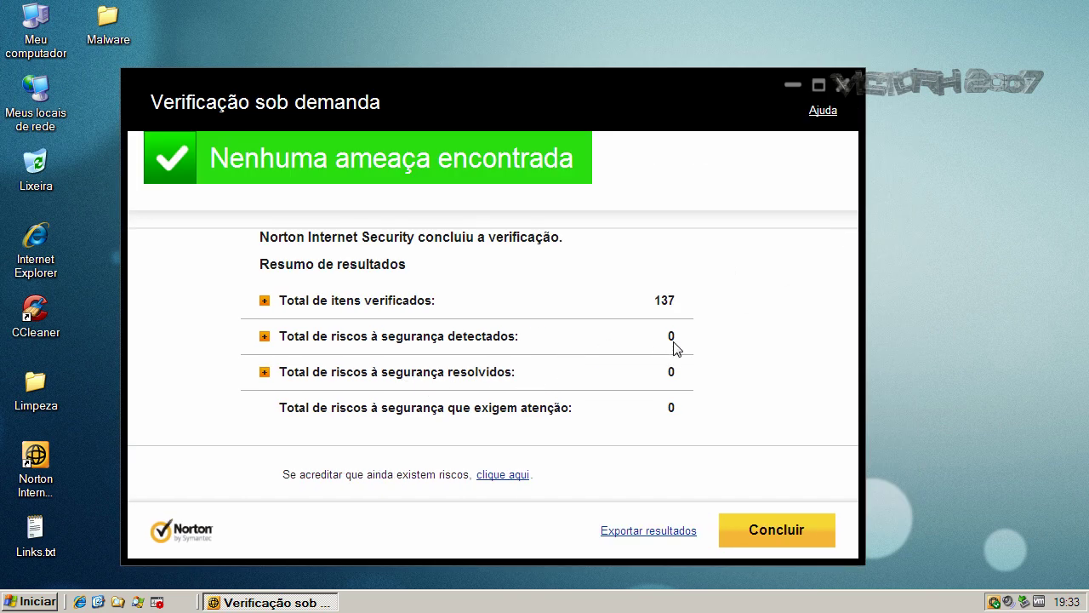
# - Dismiss the scan results, check how many files the desktop's Malware folder contains in its properties, and close them without changes
pyautogui.click(764, 537)
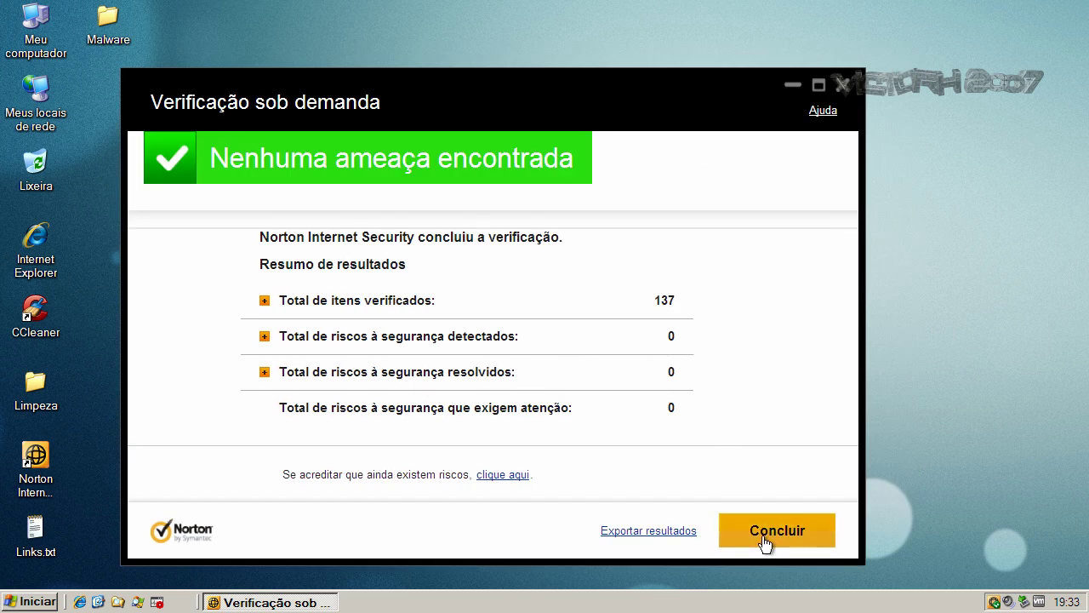
pyautogui.doubleClick(108, 21)
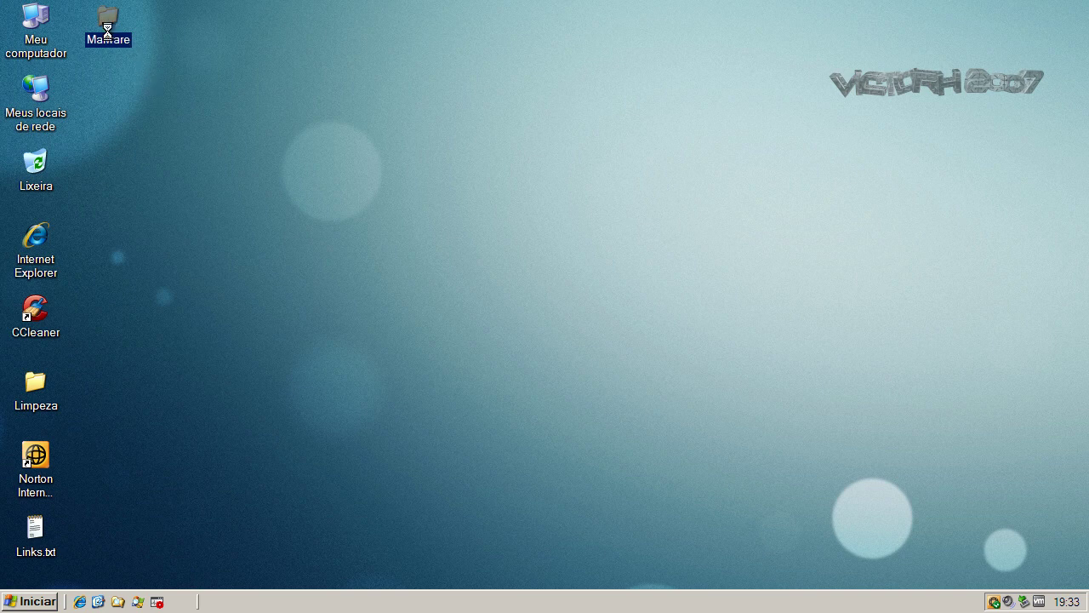
pyautogui.rightClick(108, 32)
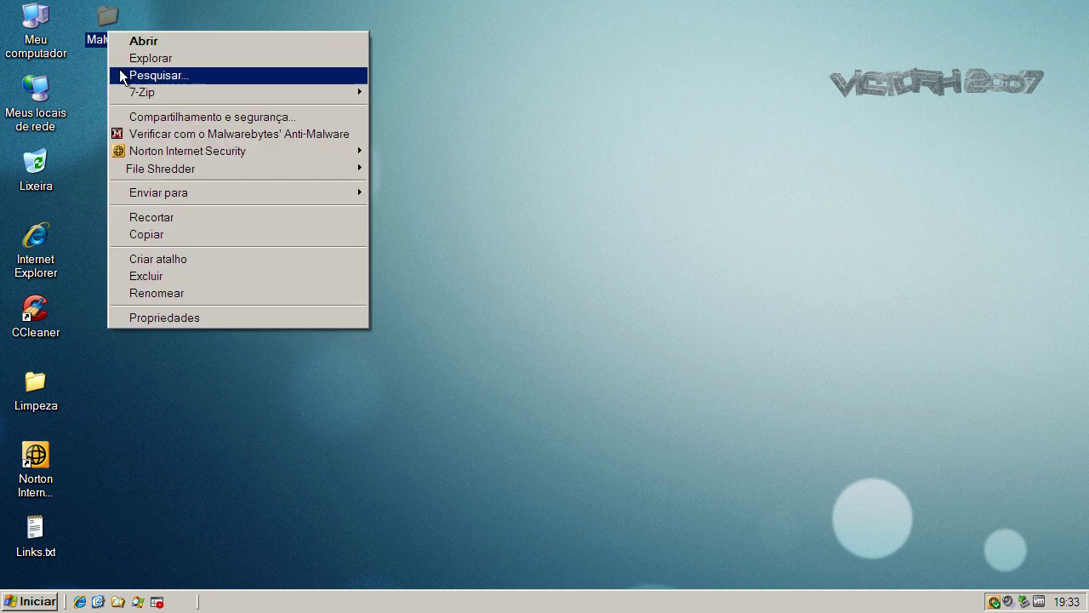
pyautogui.click(180, 315)
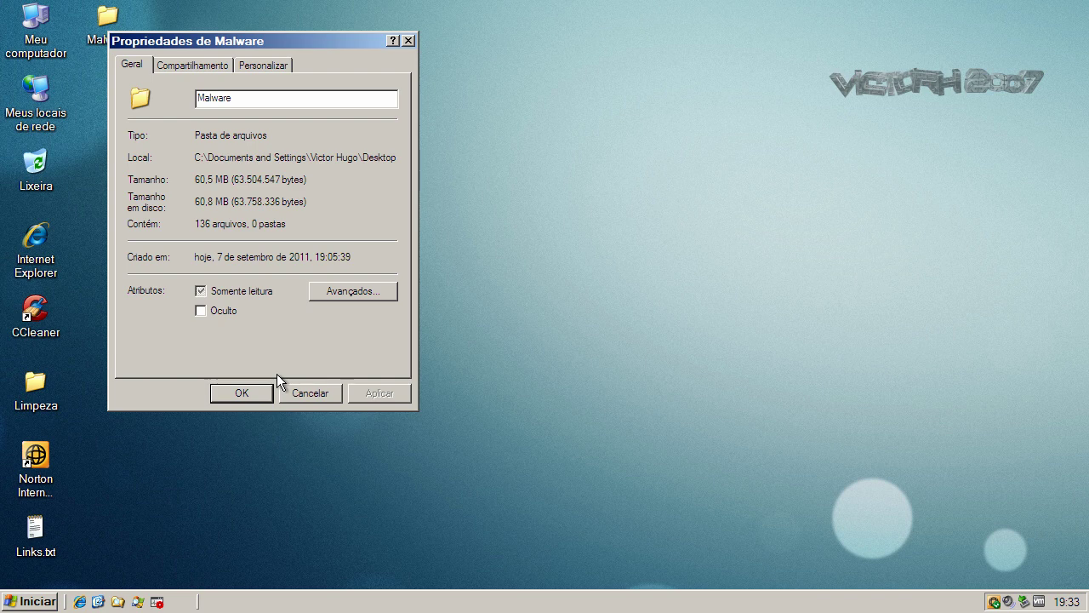
pyautogui.click(308, 392)
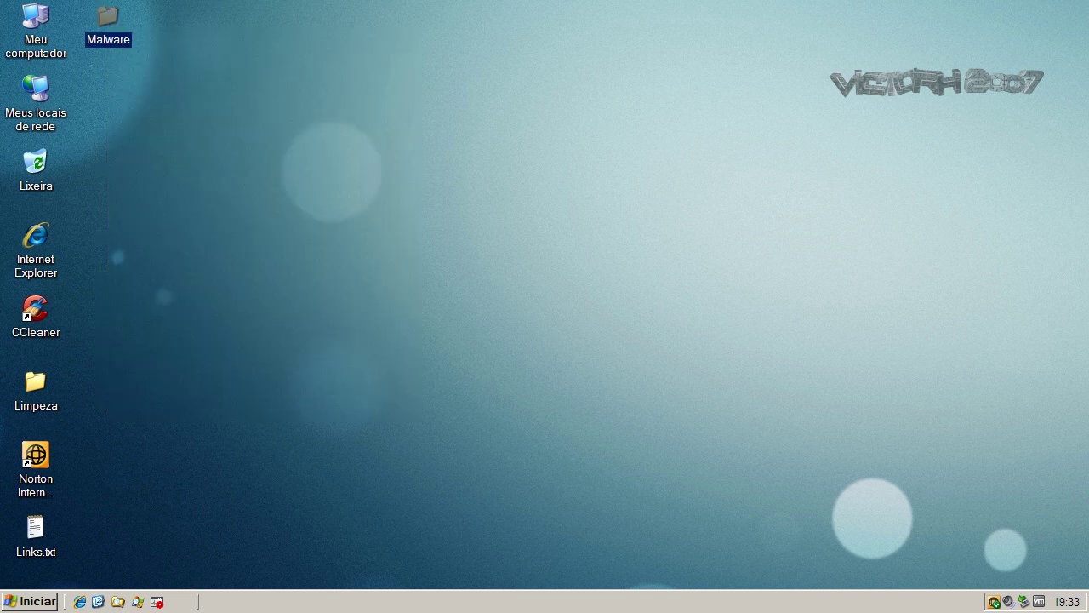
# - Subtract the 136 remaining files from the original 319 samples in the calculator
pyautogui.click(195, 486)
pyautogui.click(129, 483)
pyautogui.click(195, 429)
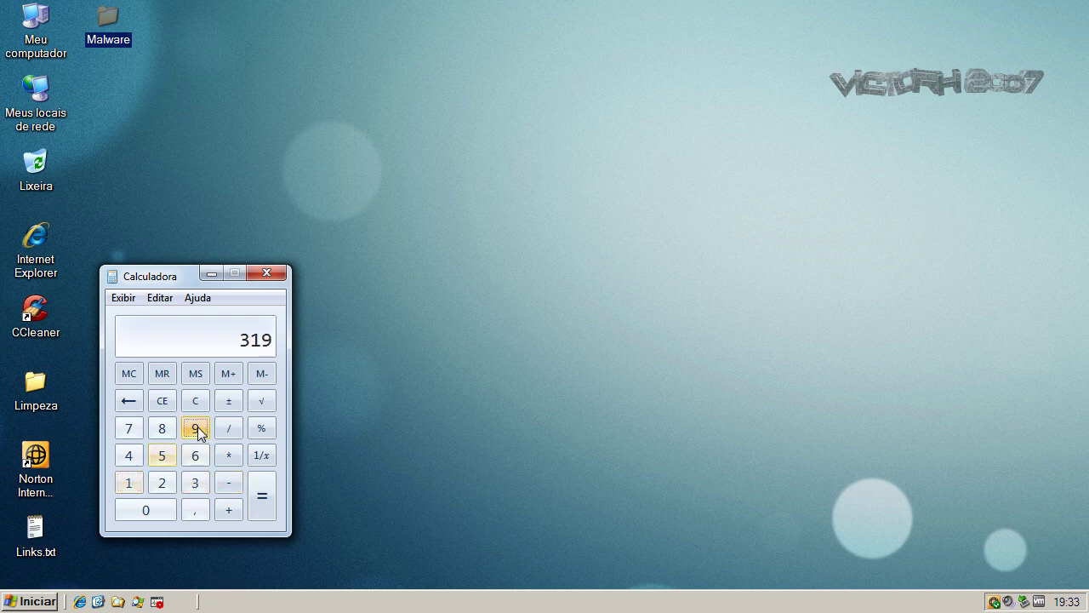
pyautogui.click(226, 484)
pyautogui.click(128, 482)
pyautogui.click(195, 483)
pyautogui.click(194, 455)
pyautogui.click(262, 497)
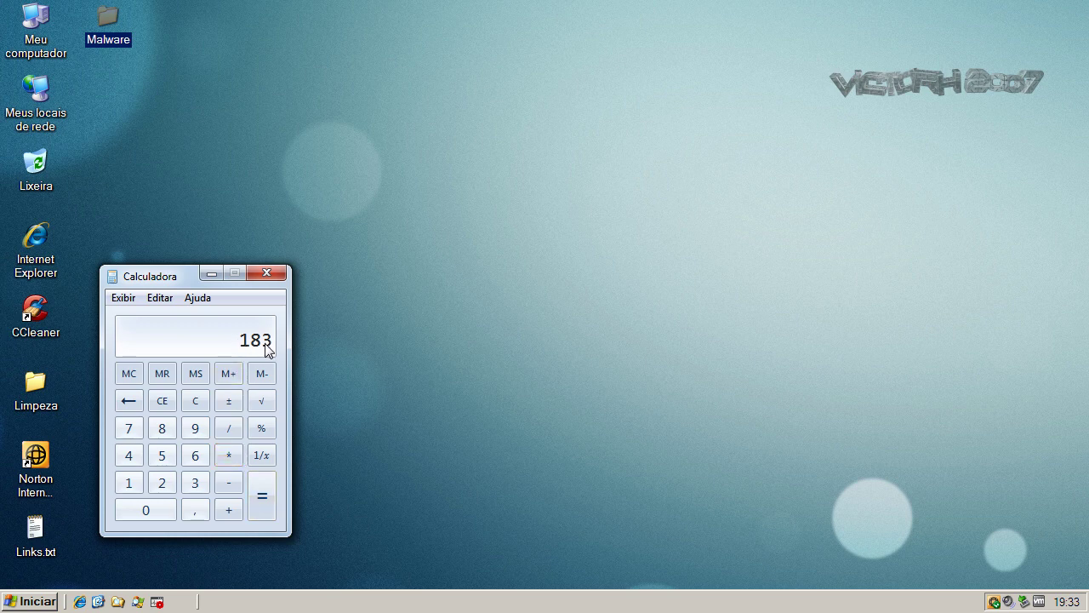
# - Work out the detection percentage by multiplying the difference by 100 and dividing by 319, and close the calculator
pyautogui.click(230, 458)
pyautogui.click(130, 482)
pyautogui.click(162, 508)
pyautogui.click(171, 511)
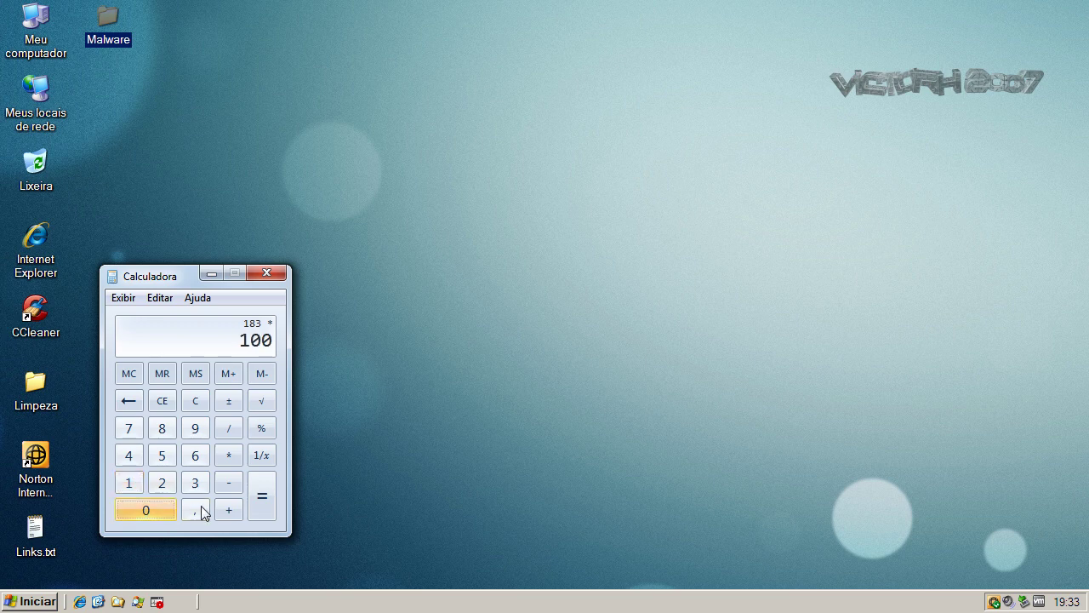
pyautogui.click(227, 430)
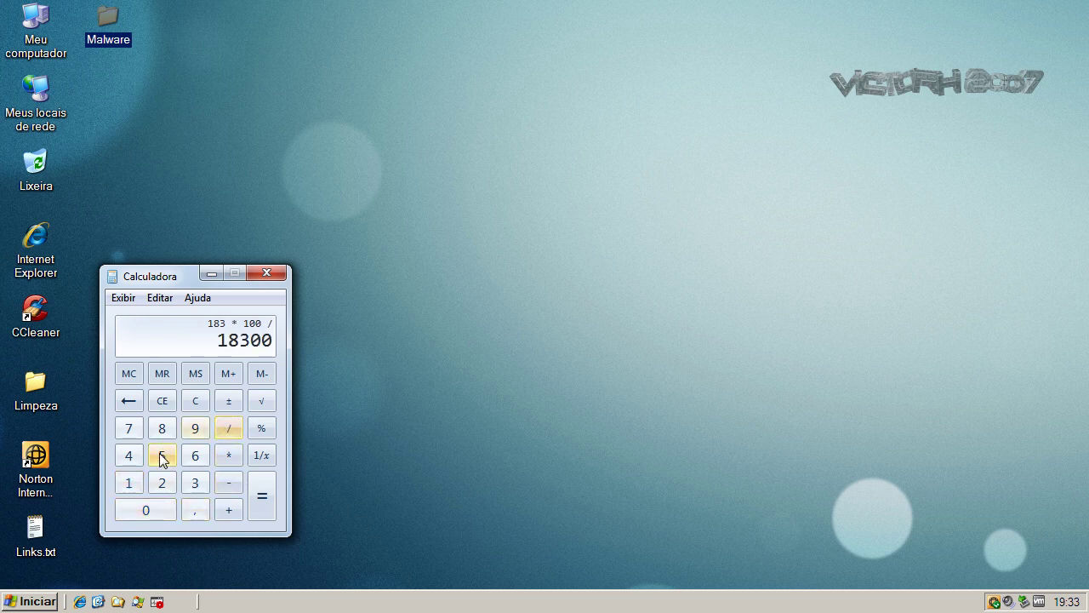
pyautogui.click(195, 482)
pyautogui.click(130, 482)
pyautogui.click(194, 431)
pyautogui.click(264, 506)
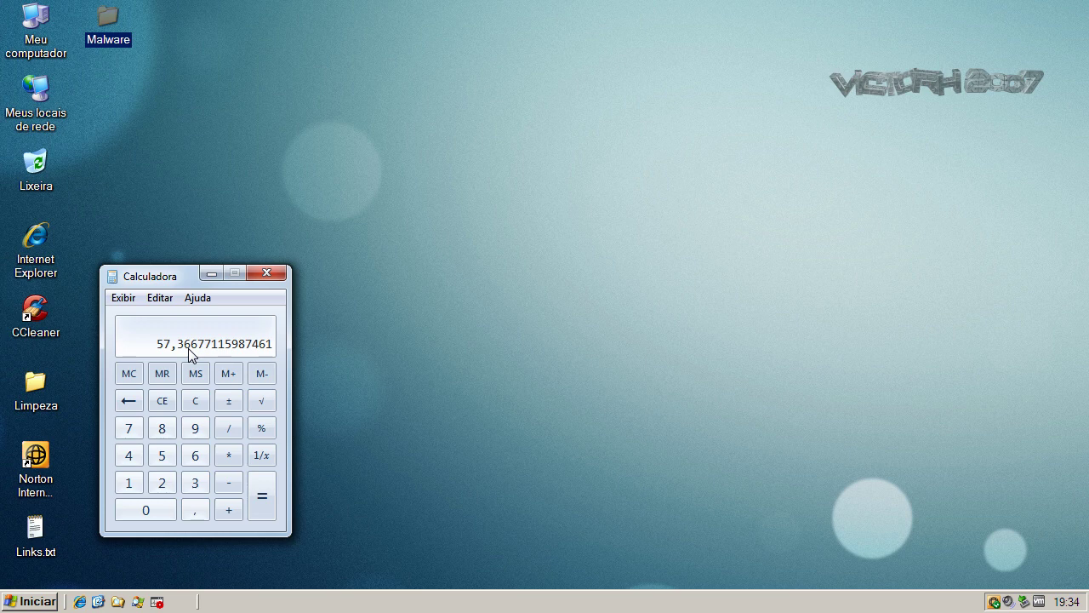
pyautogui.click(264, 272)
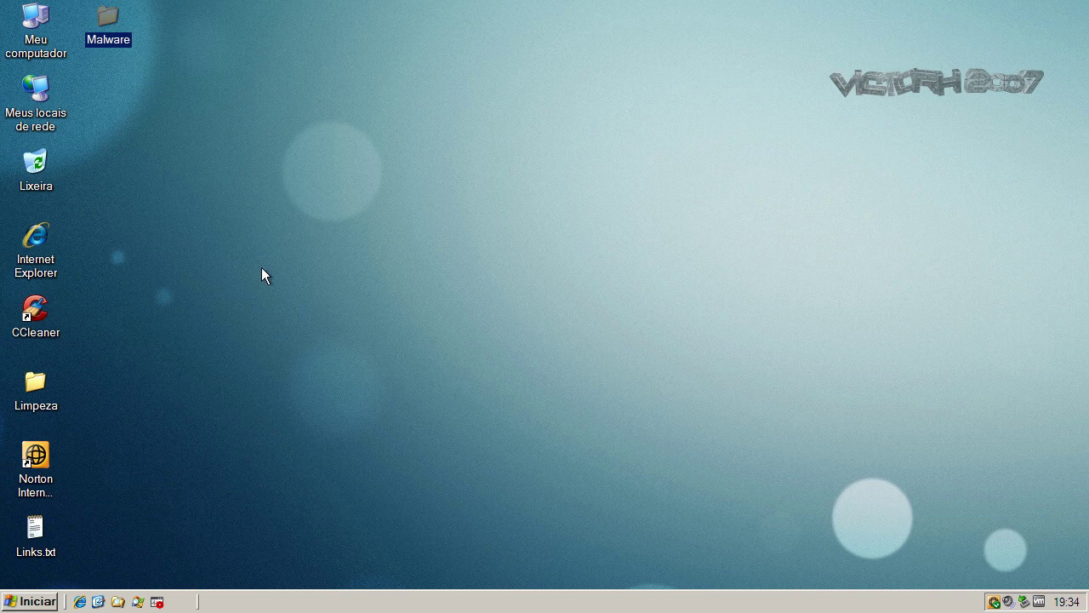
# - Run Norton's LiveUpdate to fetch the latest protection updates, and dismiss the completion window
pyautogui.click(210, 113)
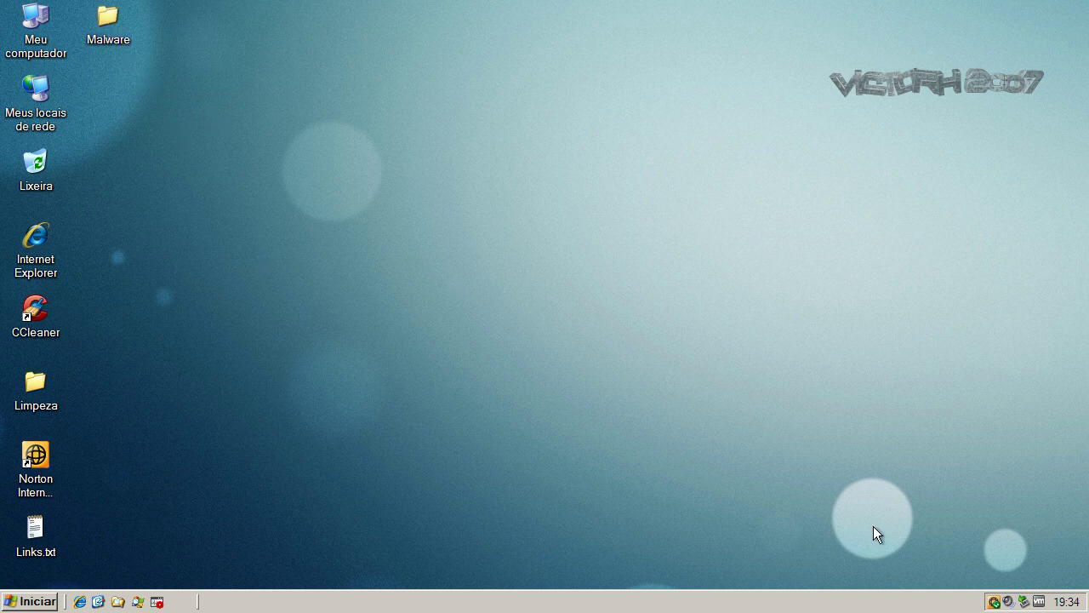
pyautogui.rightClick(992, 602)
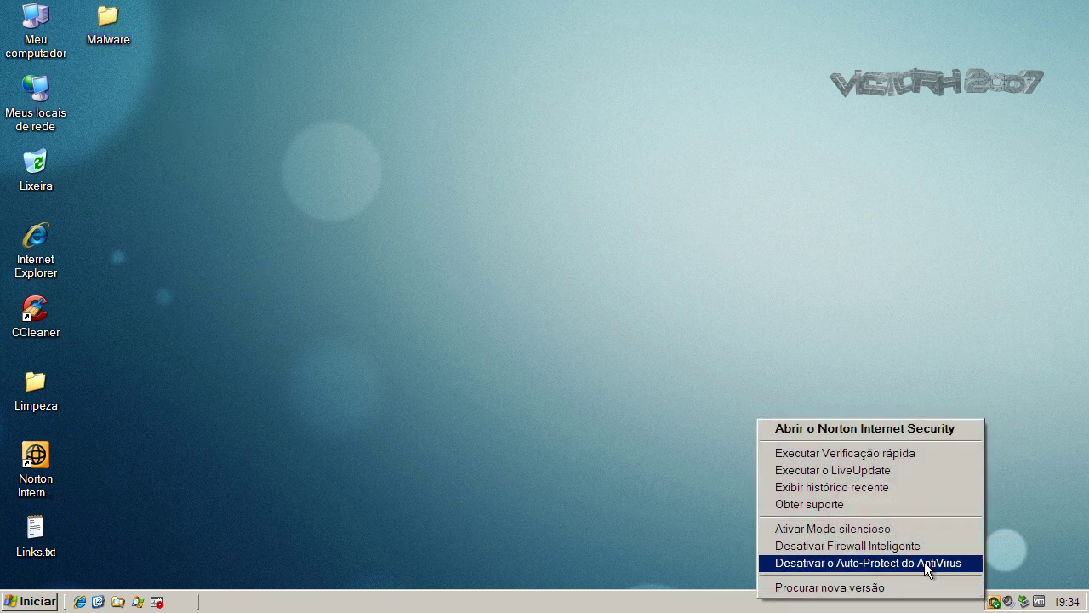
pyautogui.click(875, 472)
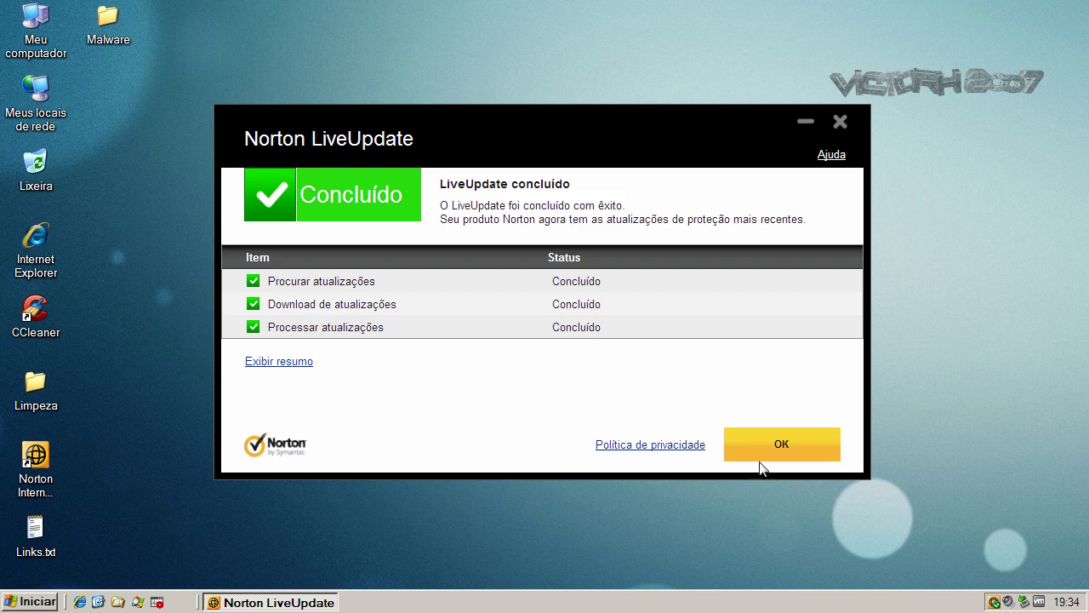
pyautogui.click(761, 451)
# - Open the desktop's Malware folder, run calc.exe from it, and return to the folder's file list
pyautogui.click(116, 22)
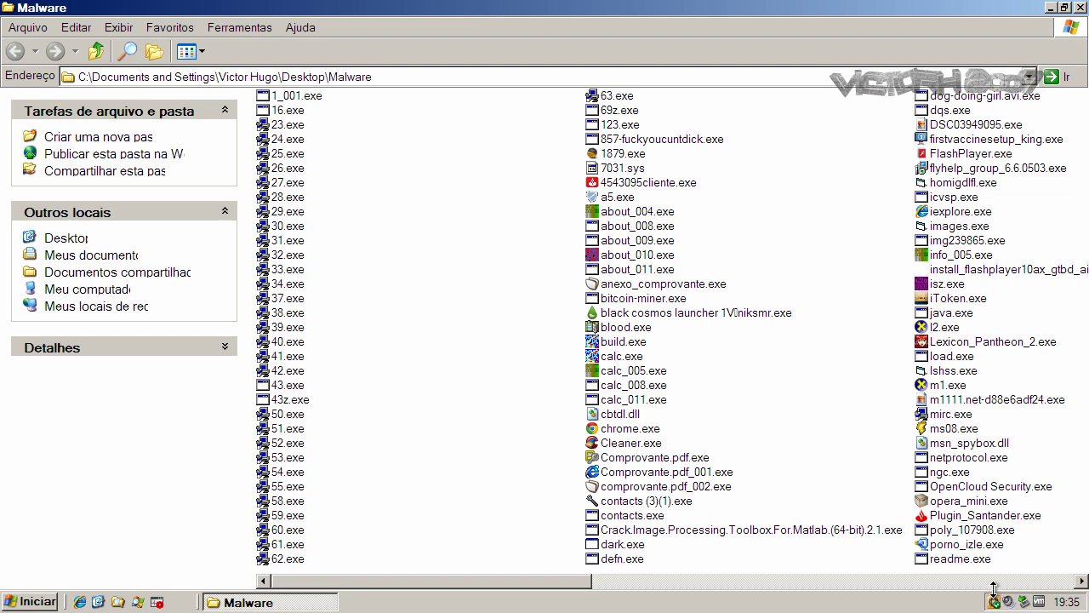
pyautogui.click(638, 358)
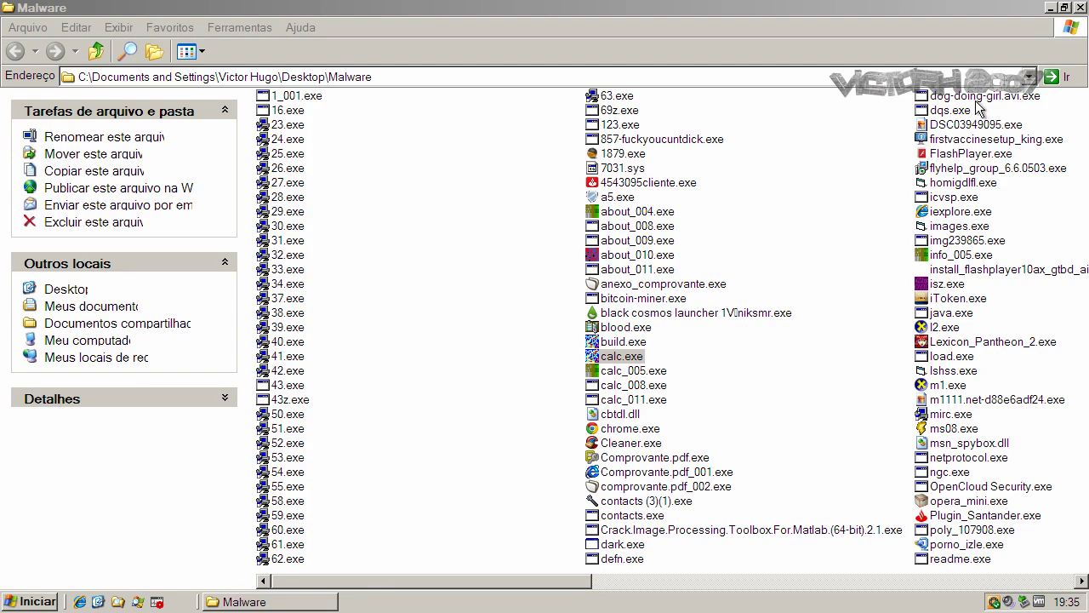
pyautogui.click(1051, 8)
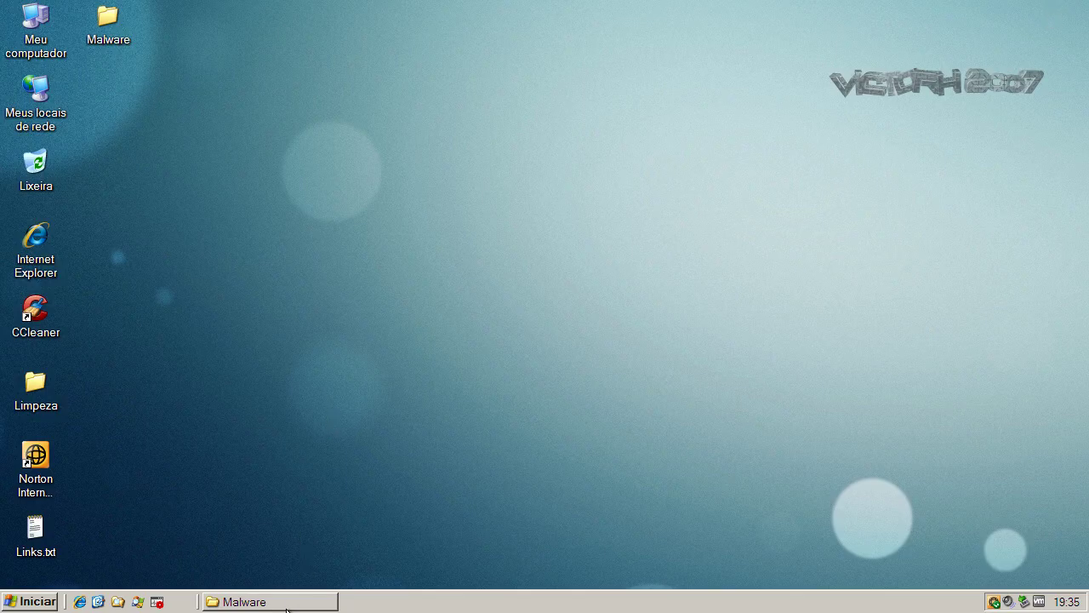
pyautogui.click(289, 604)
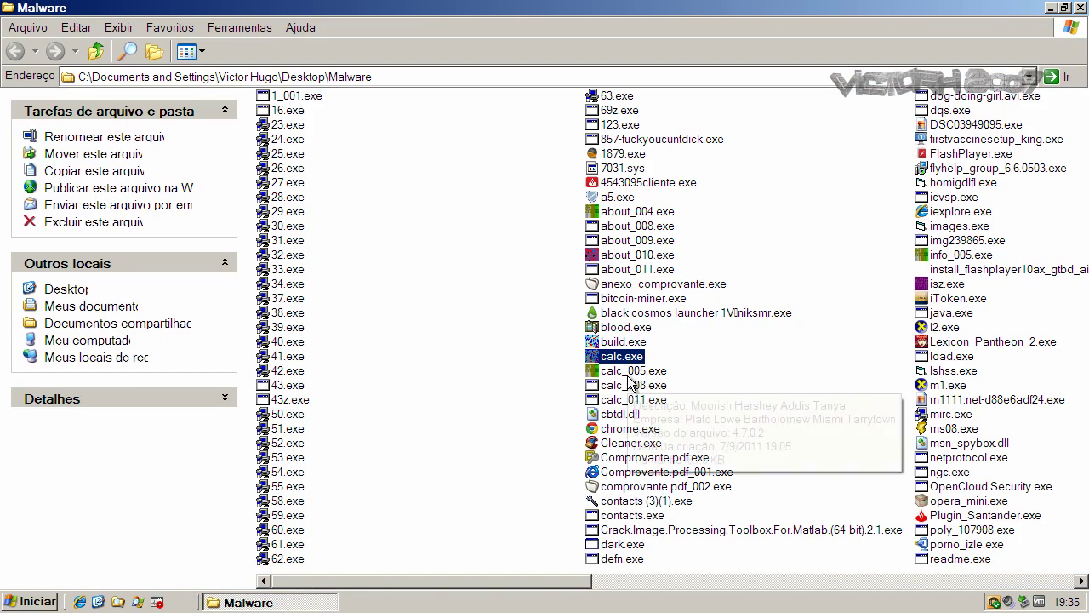
# - Examine the running calc.exe process in KillSwitch's process list, and minimize KillSwitch
pyautogui.click(394, 600)
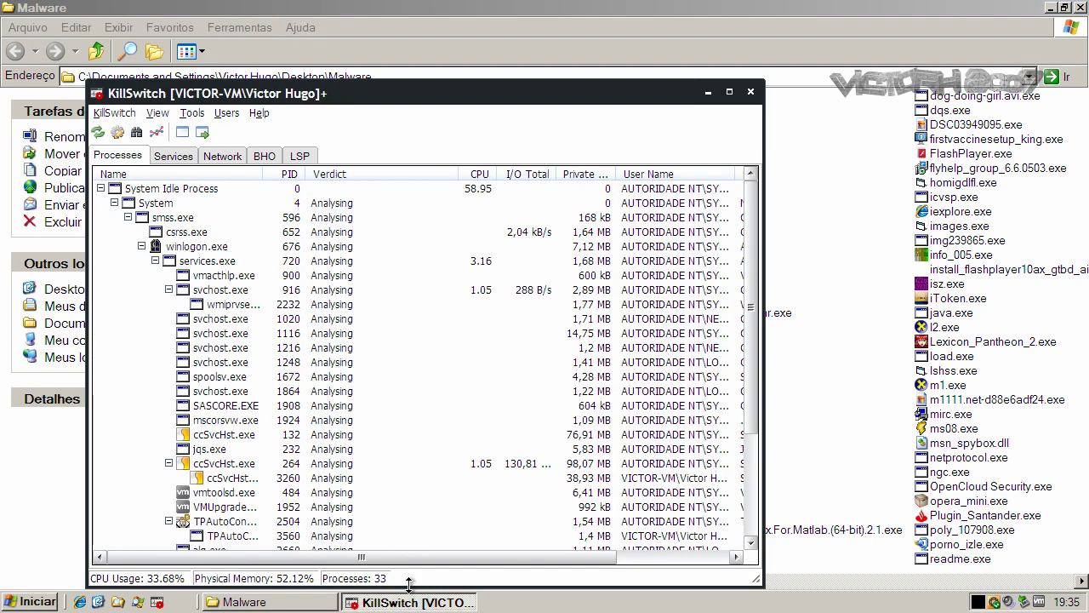
pyautogui.scroll(-3, 741, 367)
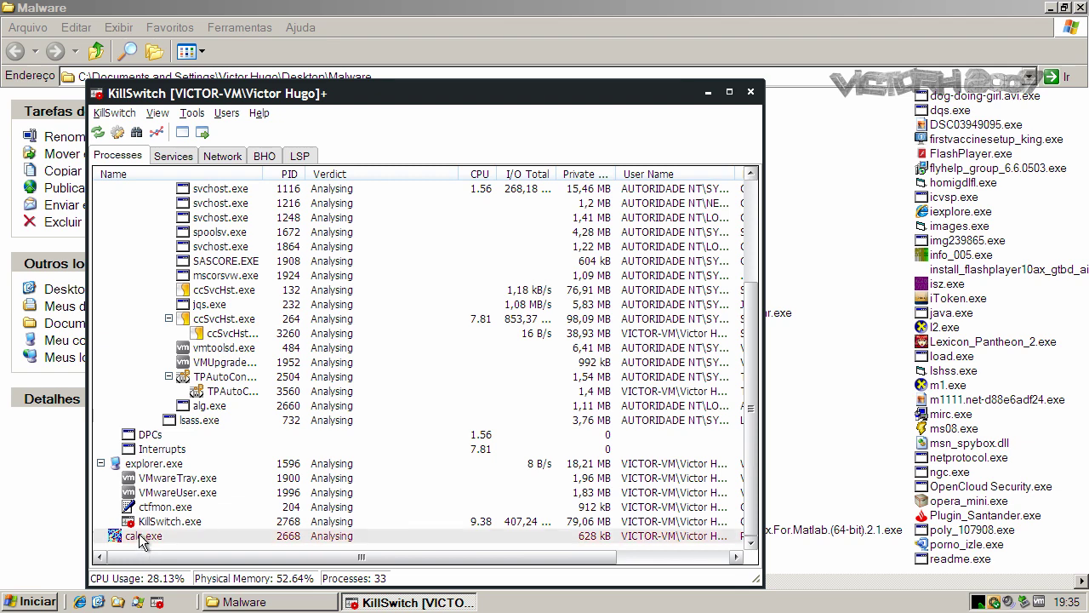
pyautogui.moveTo(199, 539)
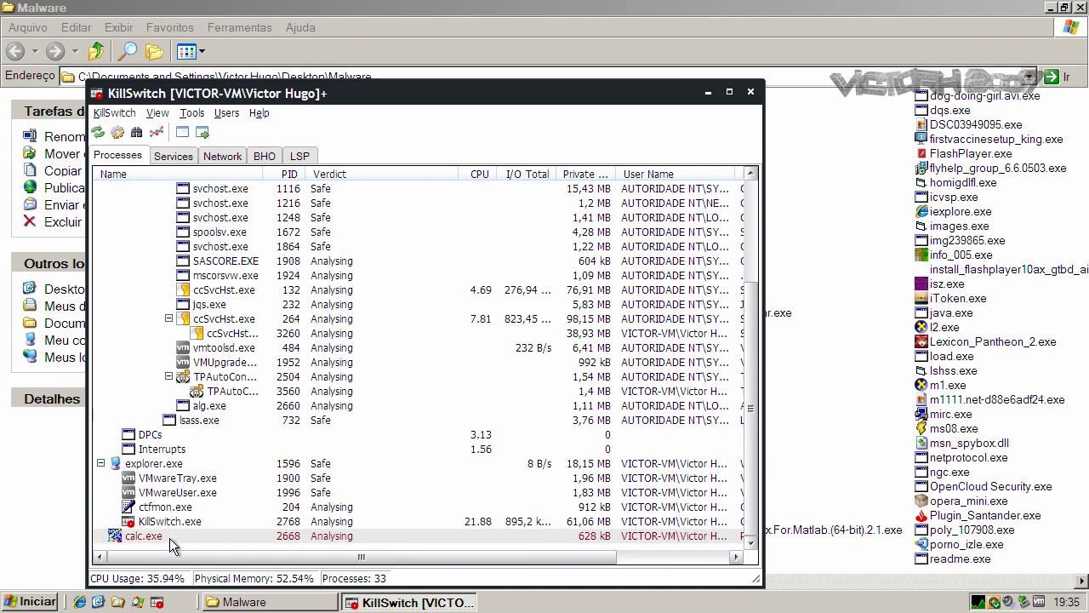
pyautogui.click(709, 91)
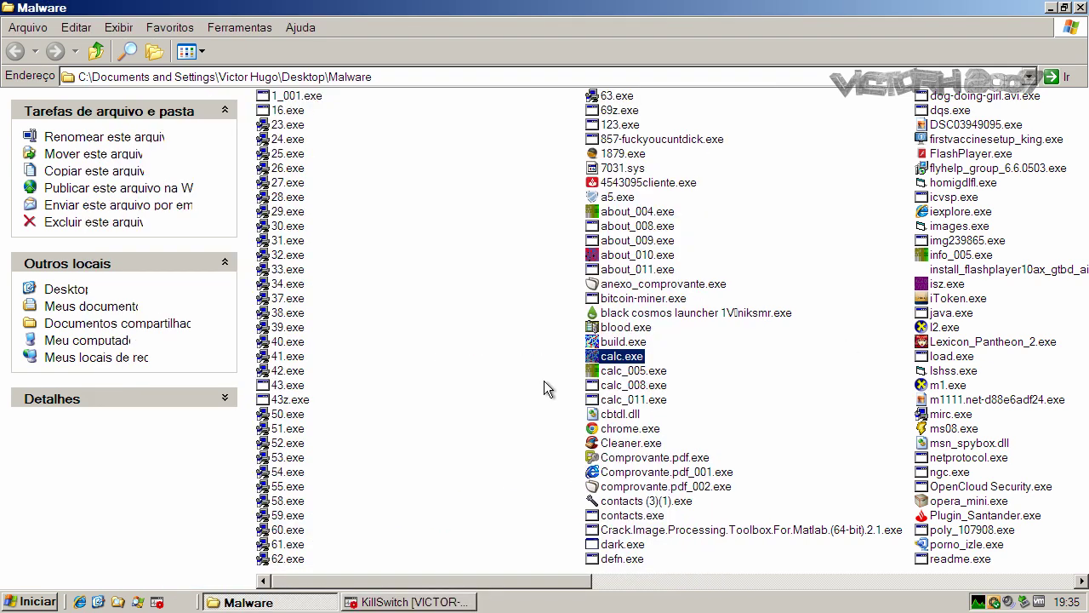
# - Run the samples chrome.exe and Comprovante.pdf.exe, and minimize the command window that opens
pyautogui.click(645, 431)
pyautogui.moveTo(647, 432)
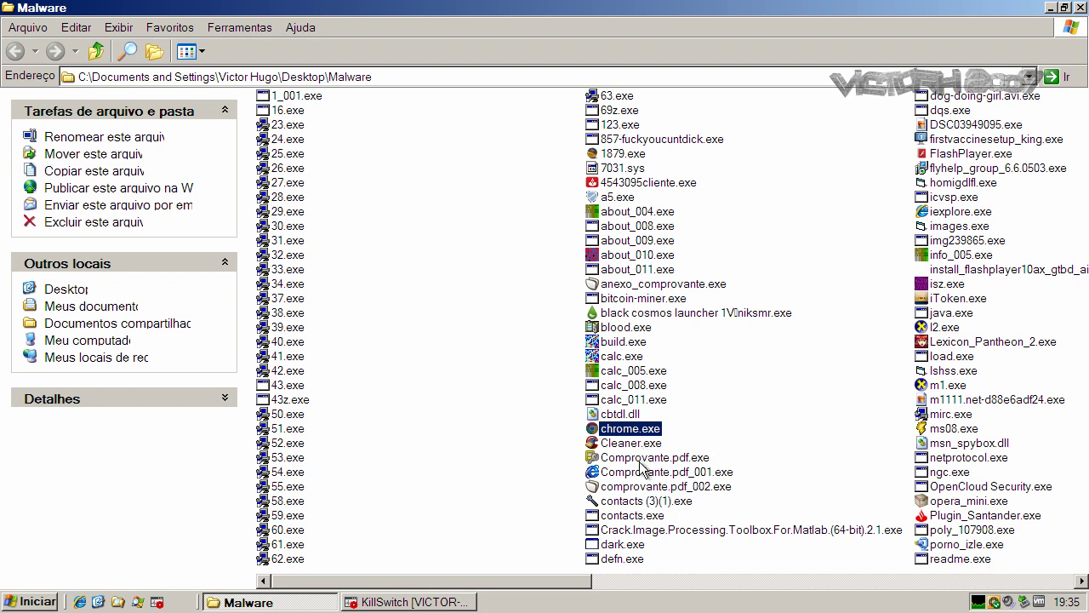
pyautogui.click(642, 460)
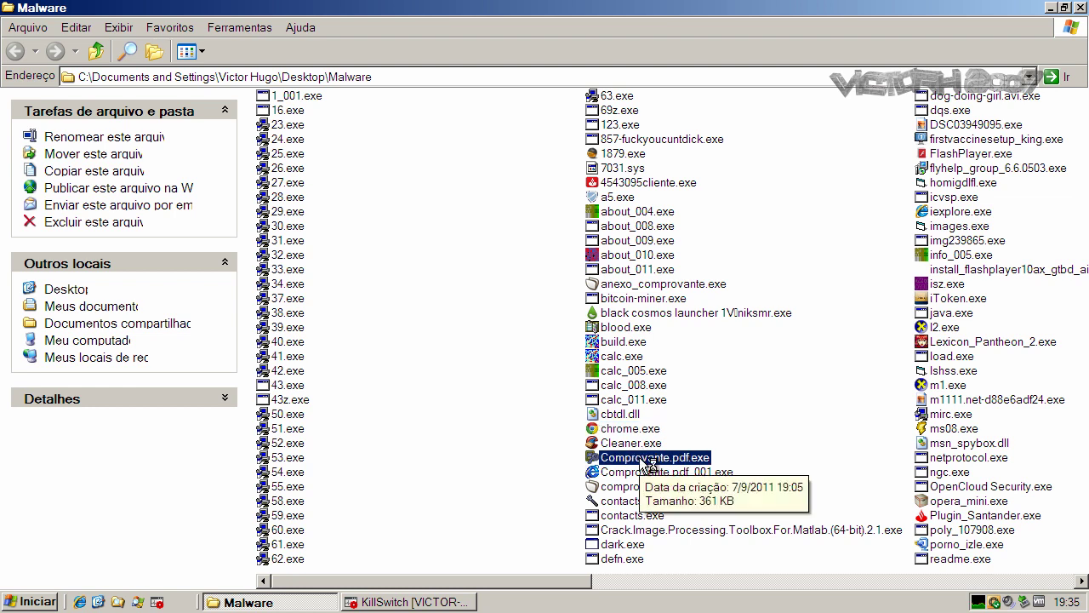
pyautogui.doubleClick(642, 459)
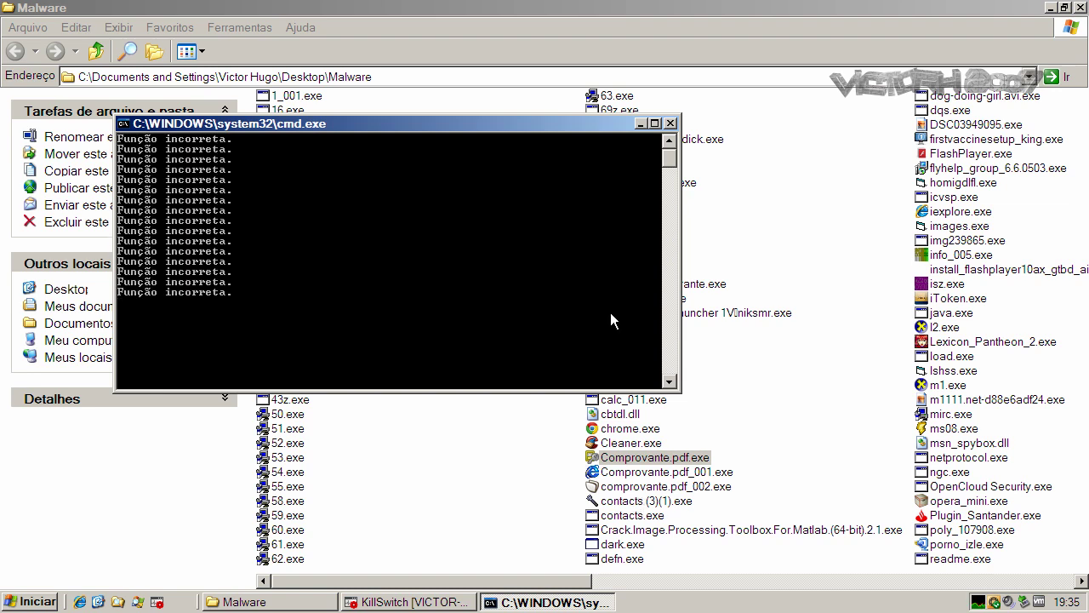
pyautogui.click(641, 124)
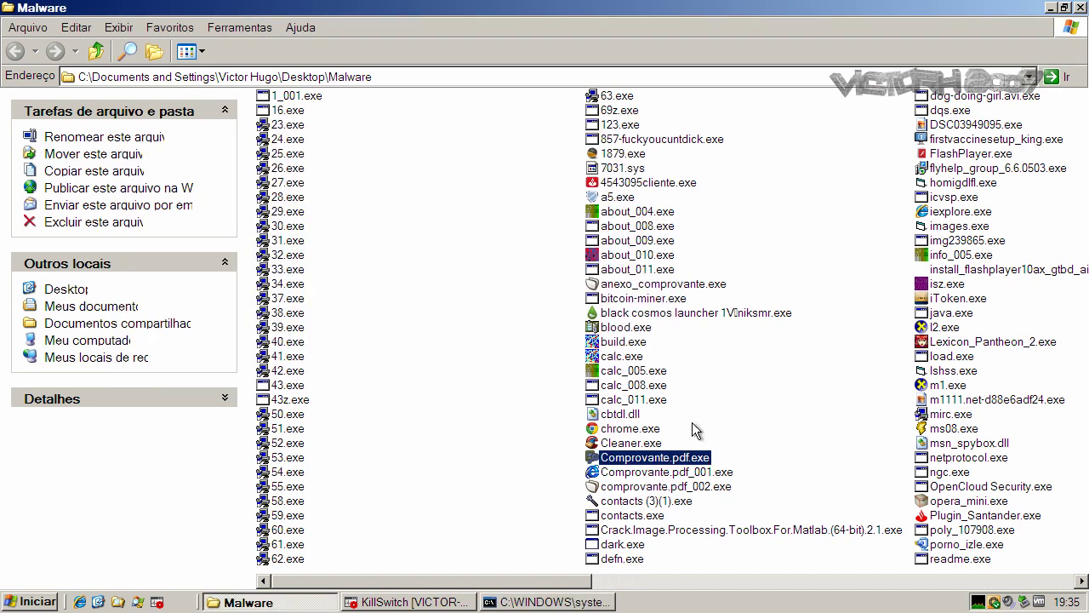
# - Run the samples comprovante.pdf_002.exe, dark.exe and Cleaner.exe from the Malware folder
pyautogui.click(684, 487)
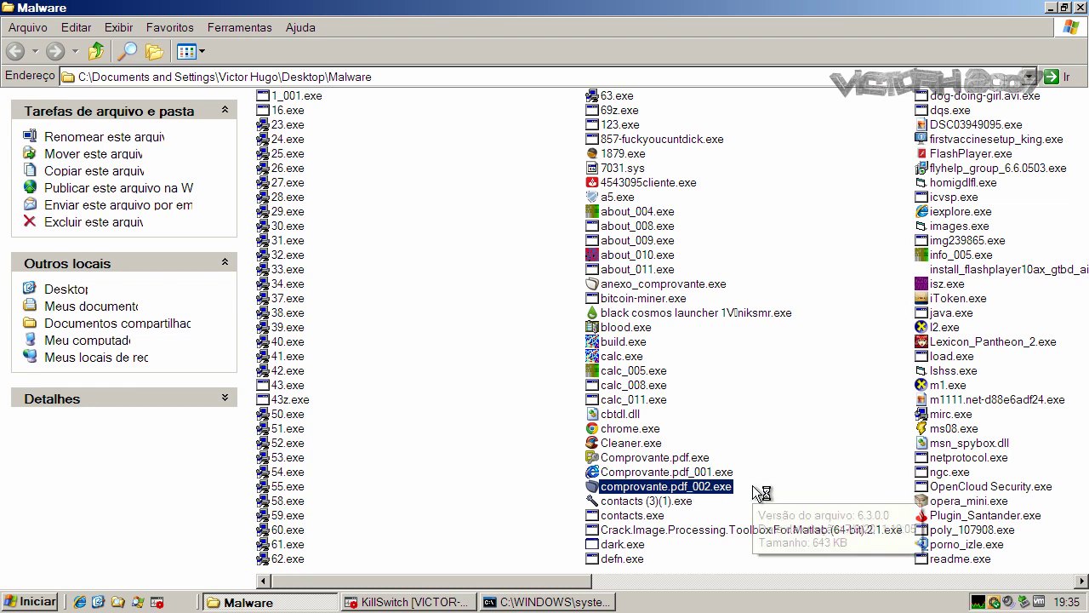
pyautogui.click(640, 545)
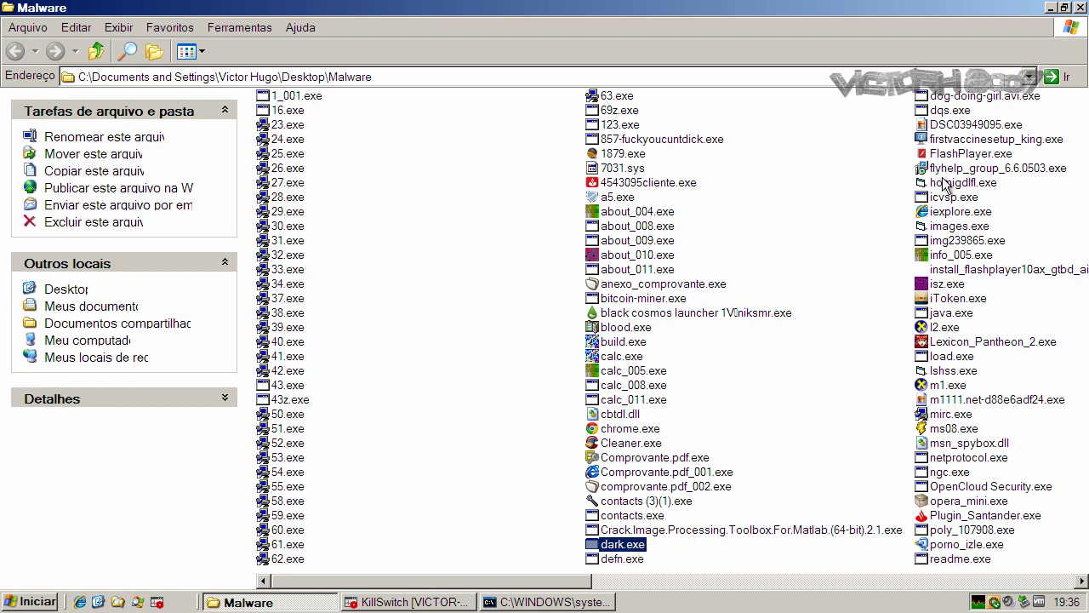
pyautogui.click(628, 444)
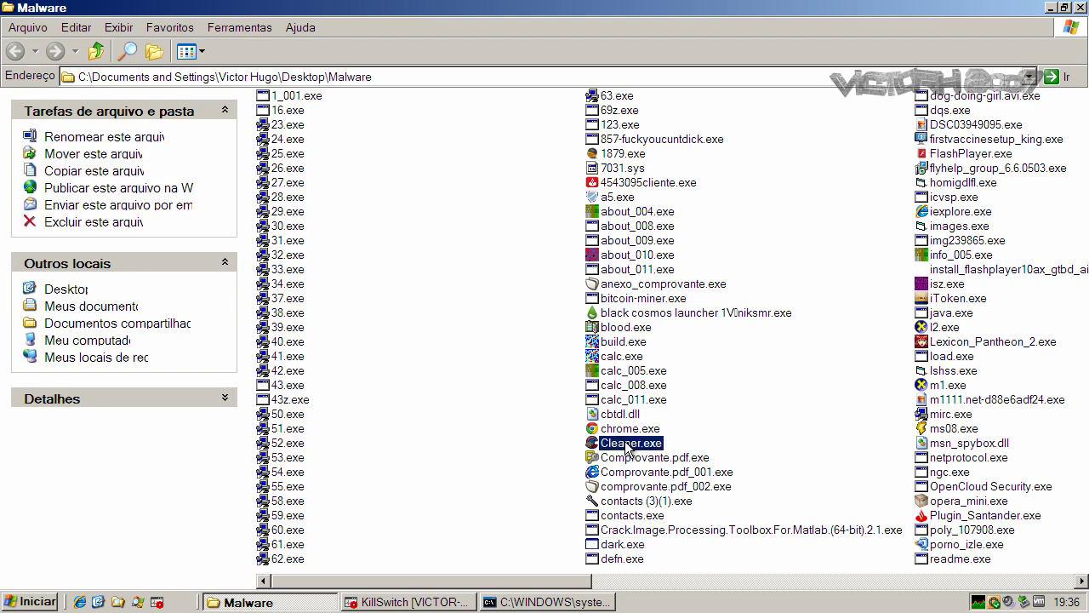
pyautogui.doubleClick(630, 444)
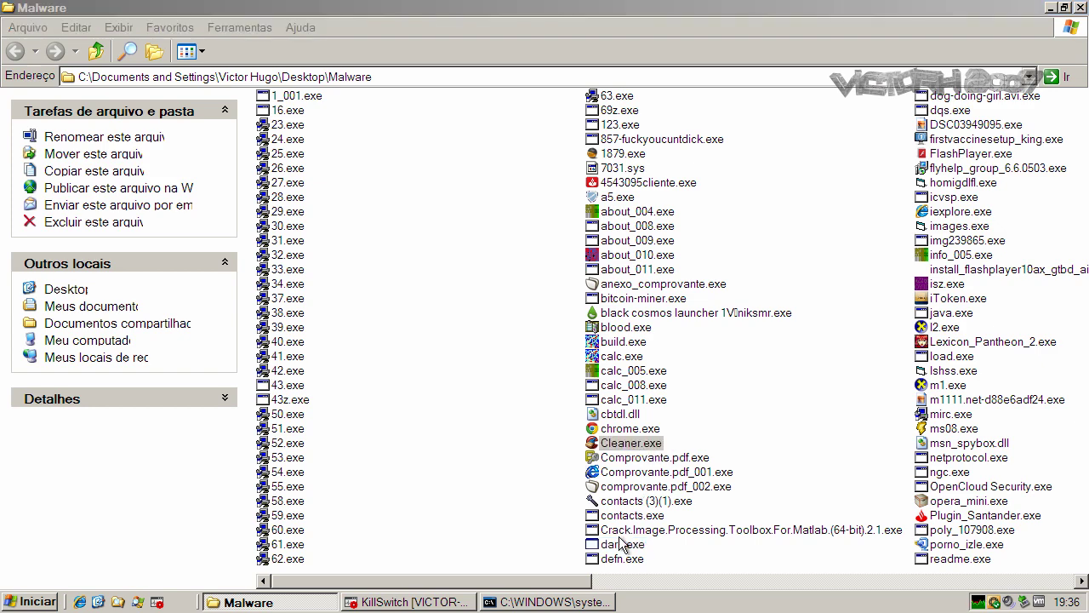
# - Run the samples FlashPlayer.exe and iToken.exe, and close the minimized command window
pyautogui.click(952, 156)
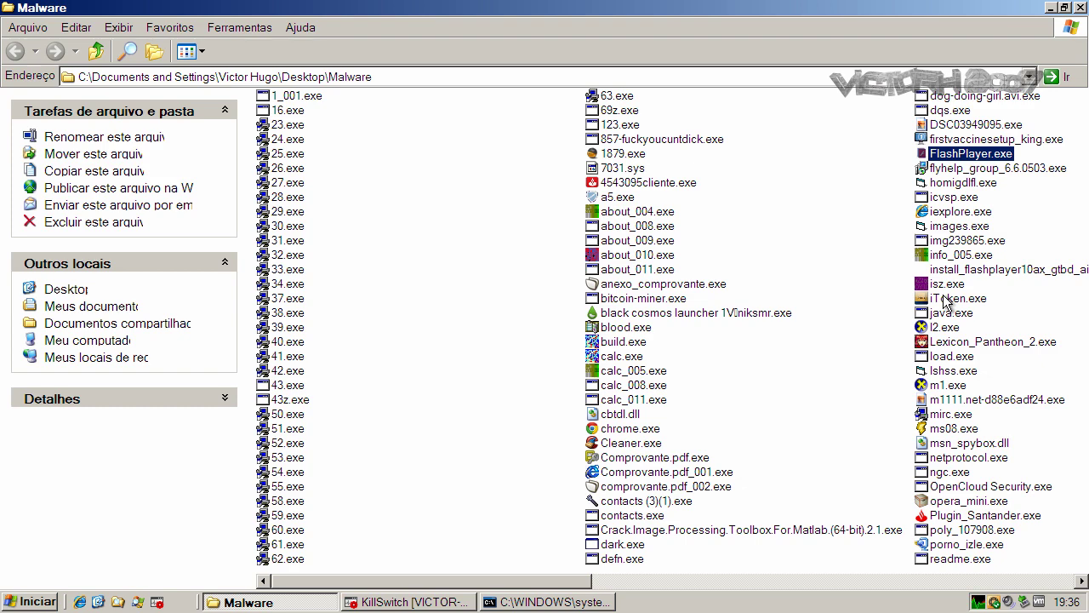
pyautogui.click(502, 603)
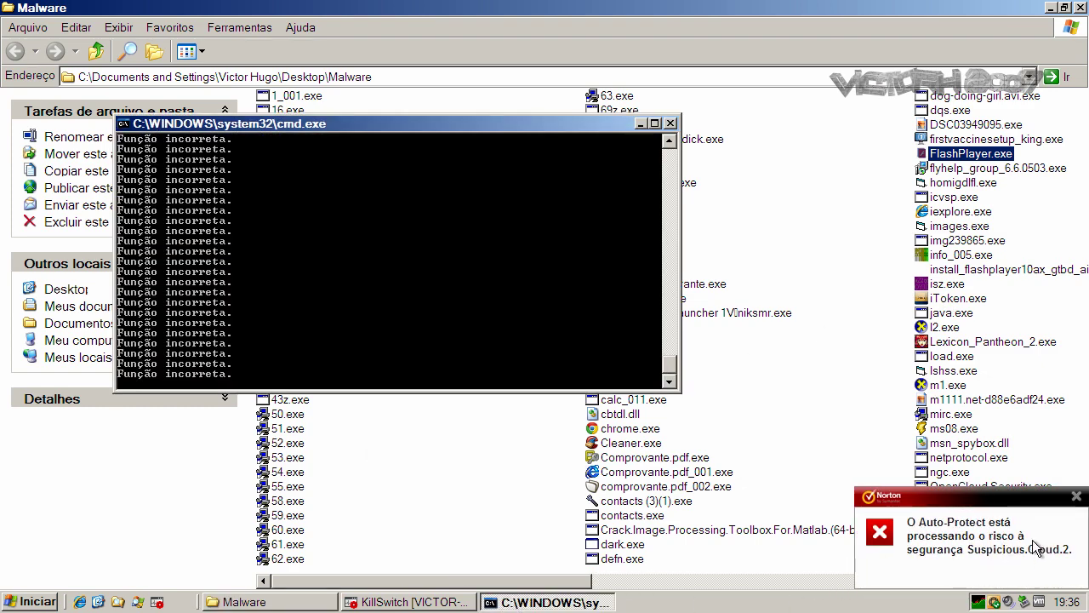
pyautogui.click(671, 124)
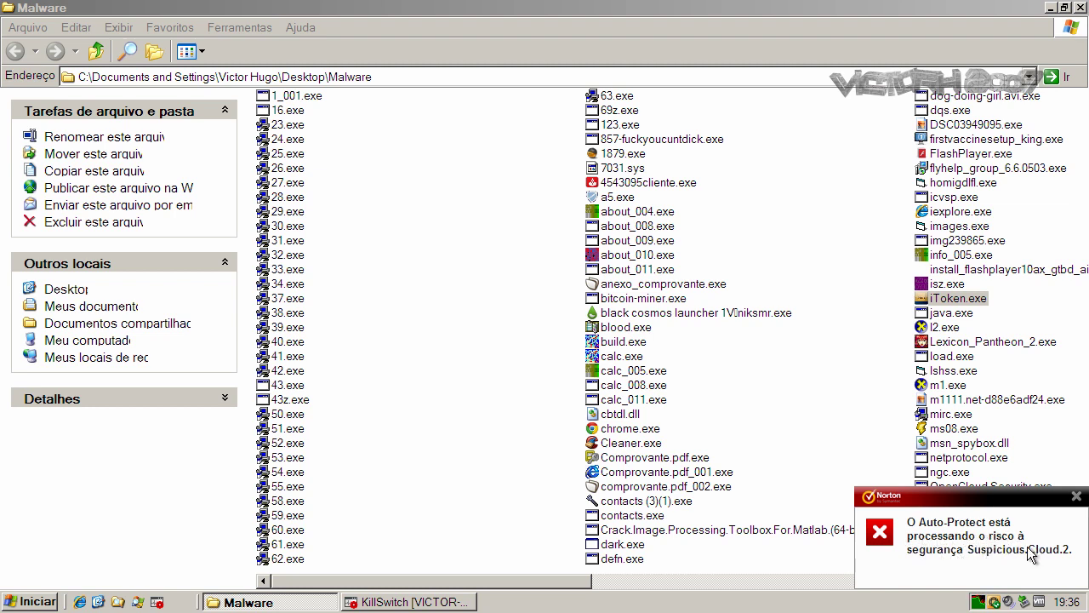
# - Check the running samples in KillSwitch's process list, minimize KillSwitch and dismiss the Norton alert
pyautogui.hotkey('alt', 'Tab')
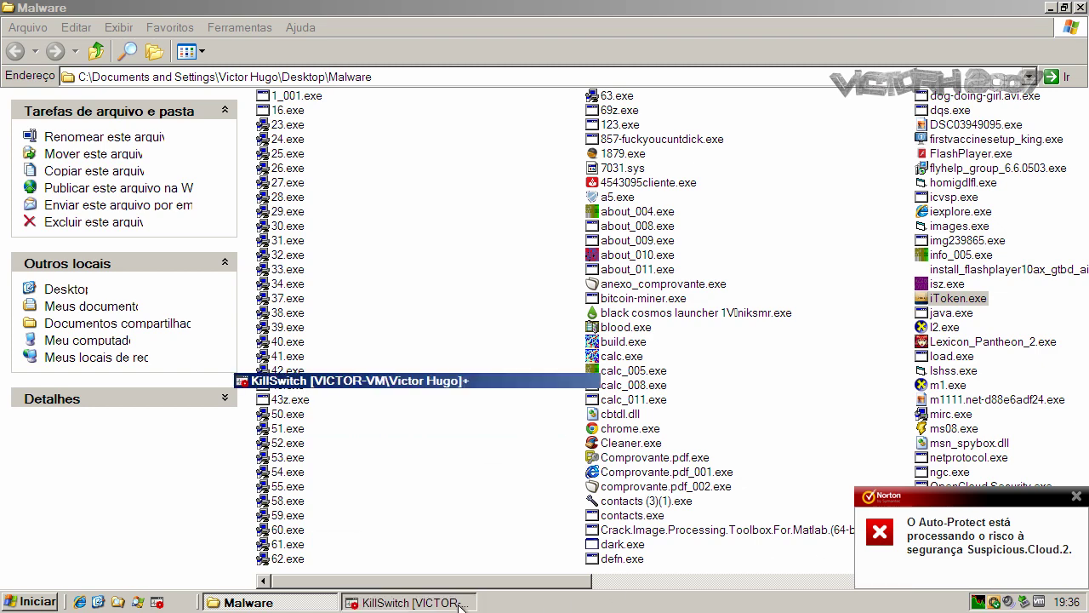
pyautogui.moveTo(756, 388); pyautogui.dragTo(745, 439)
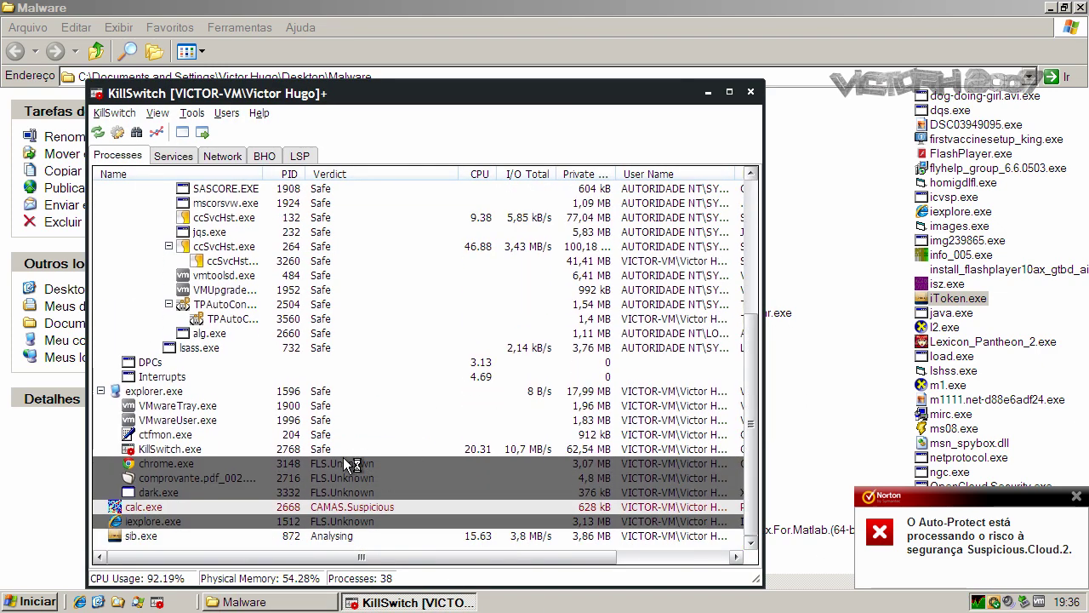
pyautogui.click(707, 92)
pyautogui.click(1077, 498)
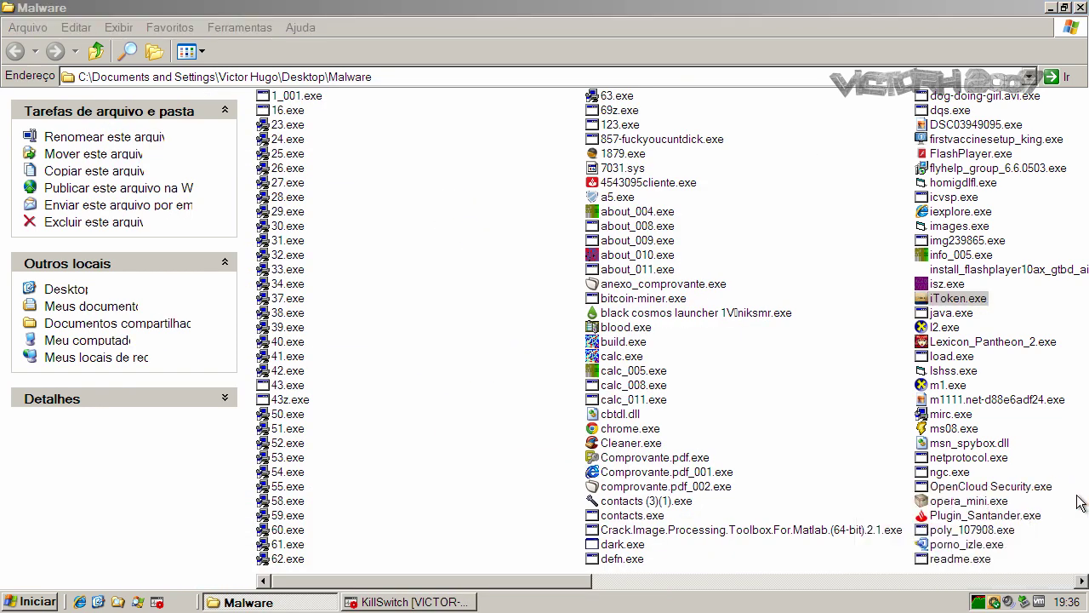
# - Run the samples l2.exe, Lexicon_Pantheon_2.exe and m1.exe from the Malware folder
pyautogui.click(942, 332)
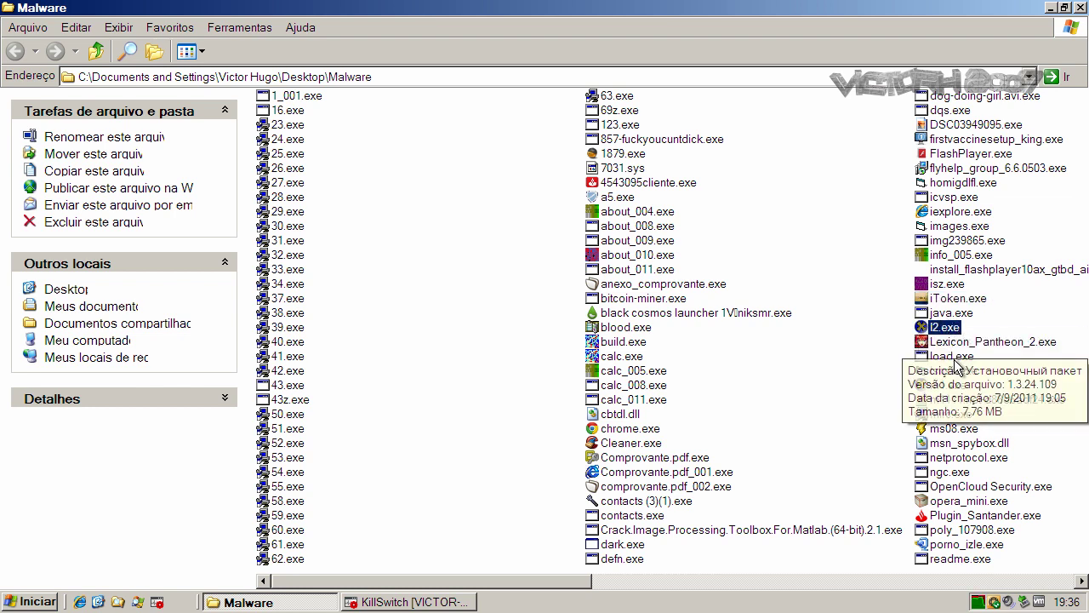
pyautogui.click(955, 344)
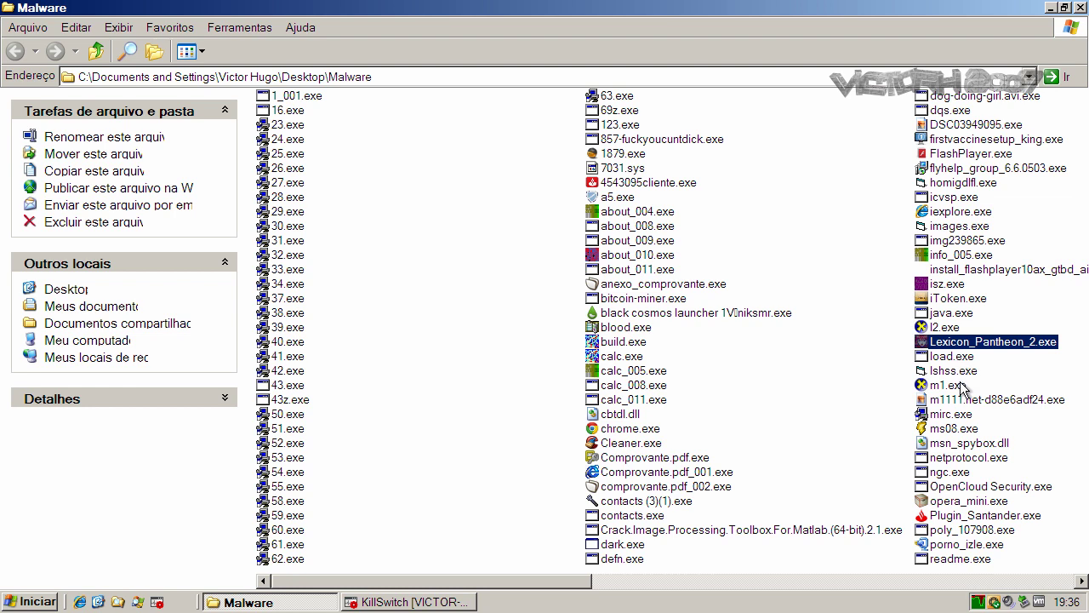
pyautogui.click(967, 388)
pyautogui.moveTo(970, 389)
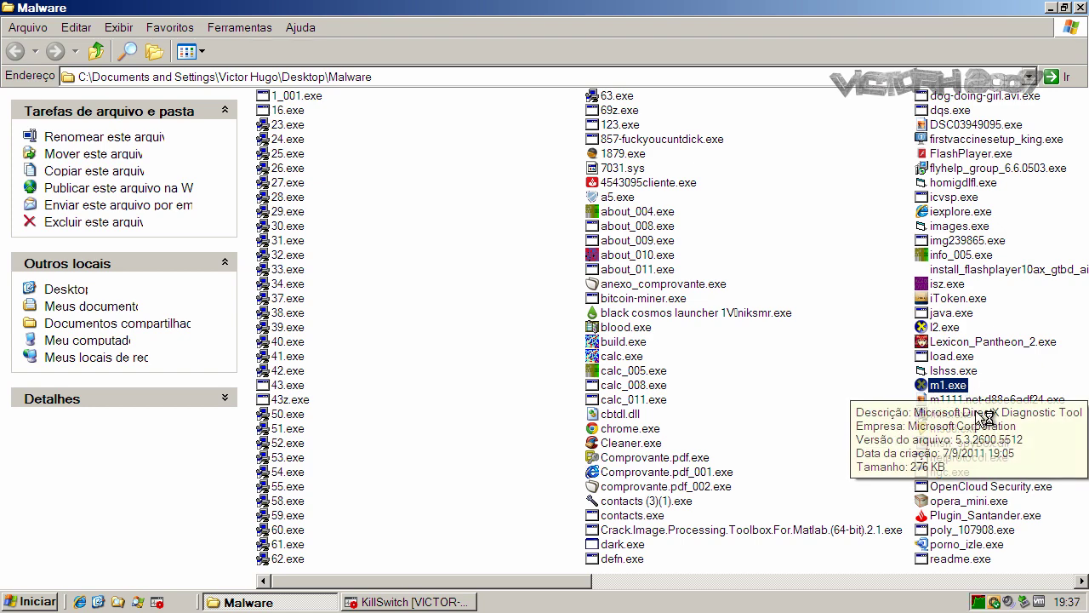
# - Run the samples porno_izle.exe, Plugin_Santander.exe, readme_004.exe and java.exe
pyautogui.click(978, 549)
pyautogui.doubleClick(978, 549)
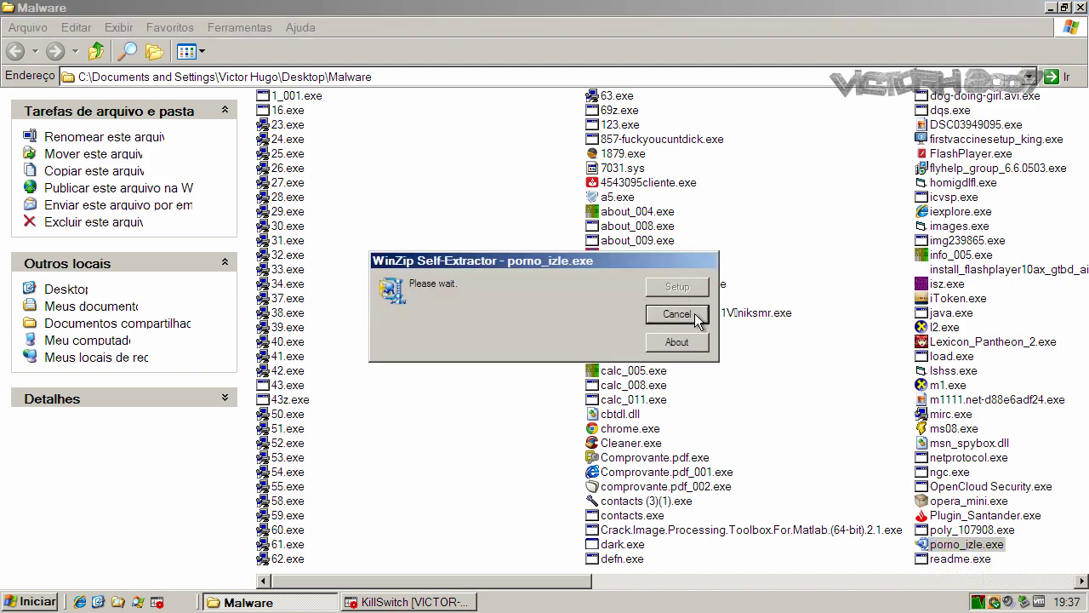
pyautogui.click(1000, 517)
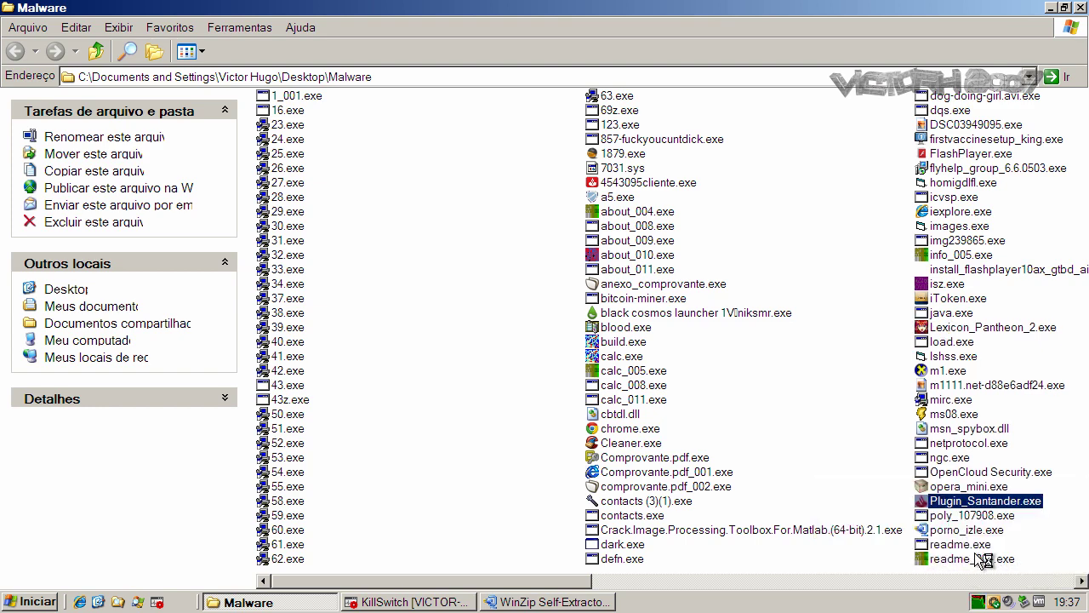
pyautogui.click(978, 559)
pyautogui.click(957, 314)
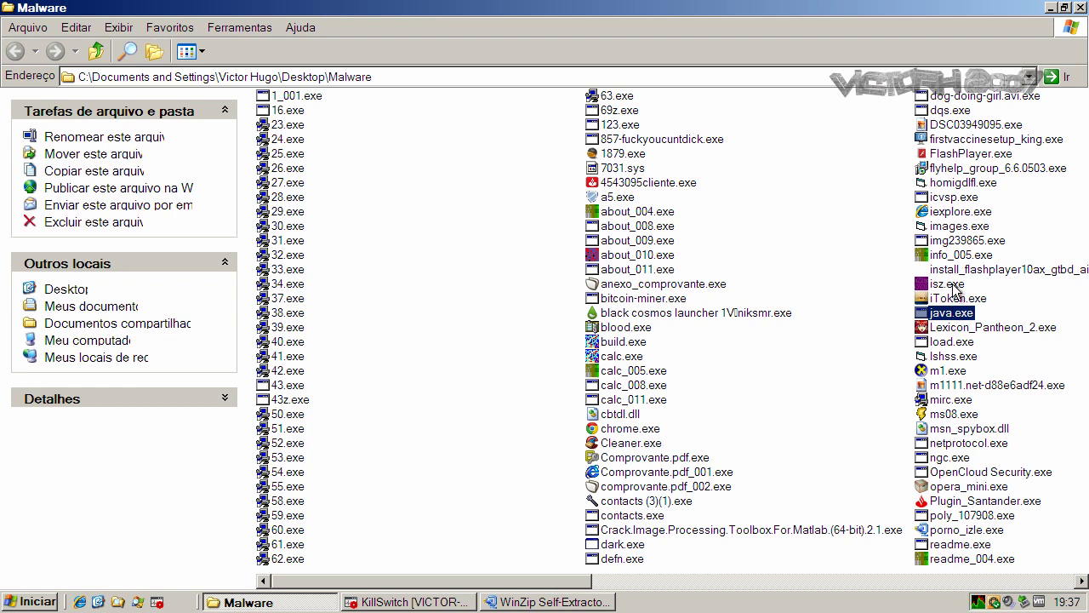
# - Run the samples sib.exe, telegrama.exe and win32.exe further along the Malware folder's file list
pyautogui.click(973, 582)
pyautogui.click(932, 139)
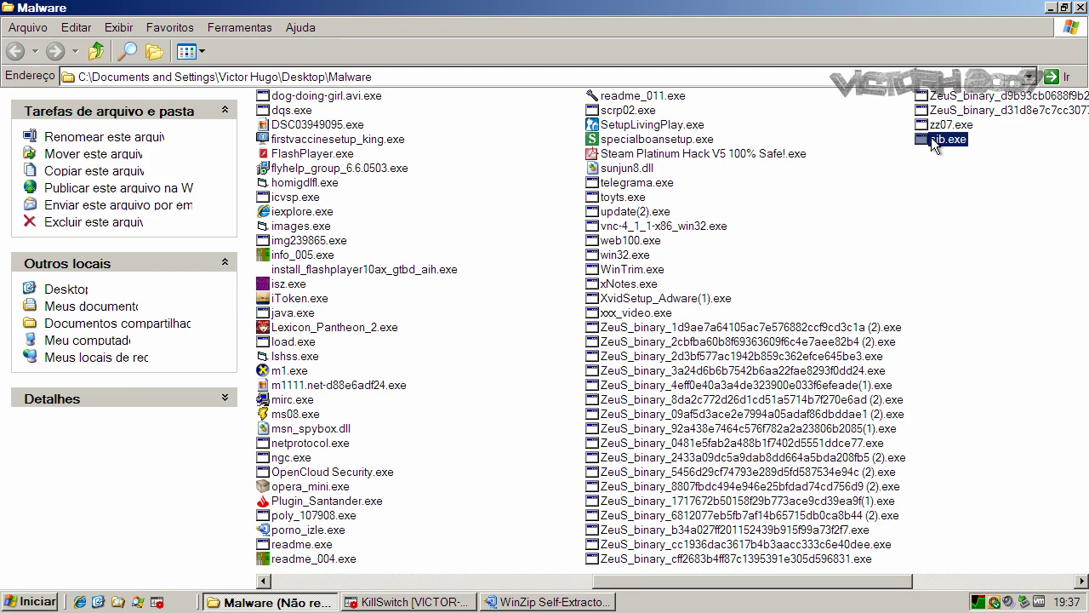
pyautogui.click(648, 184)
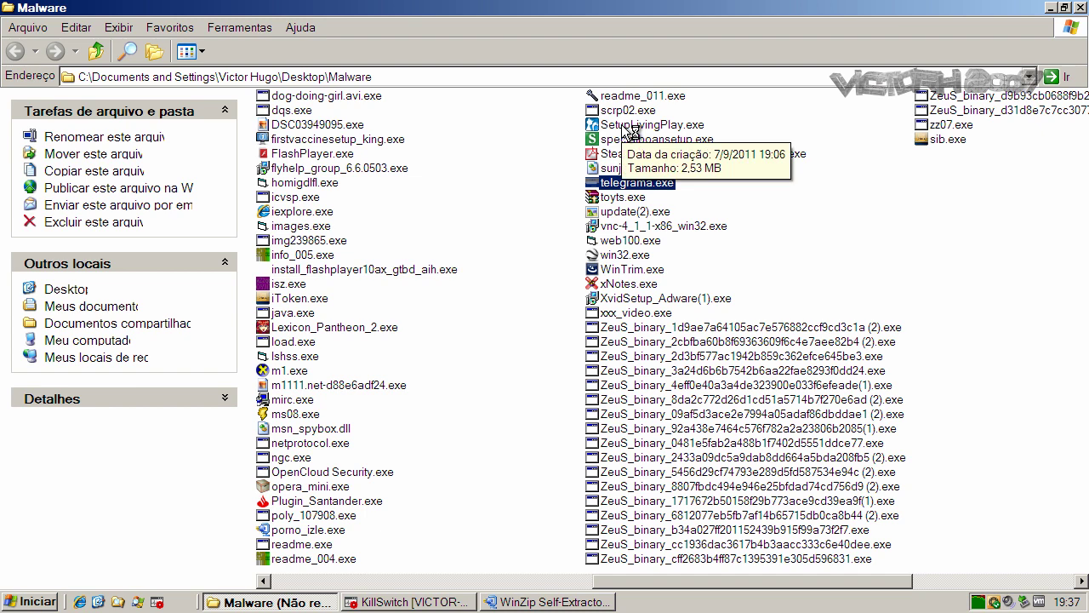
pyautogui.click(622, 255)
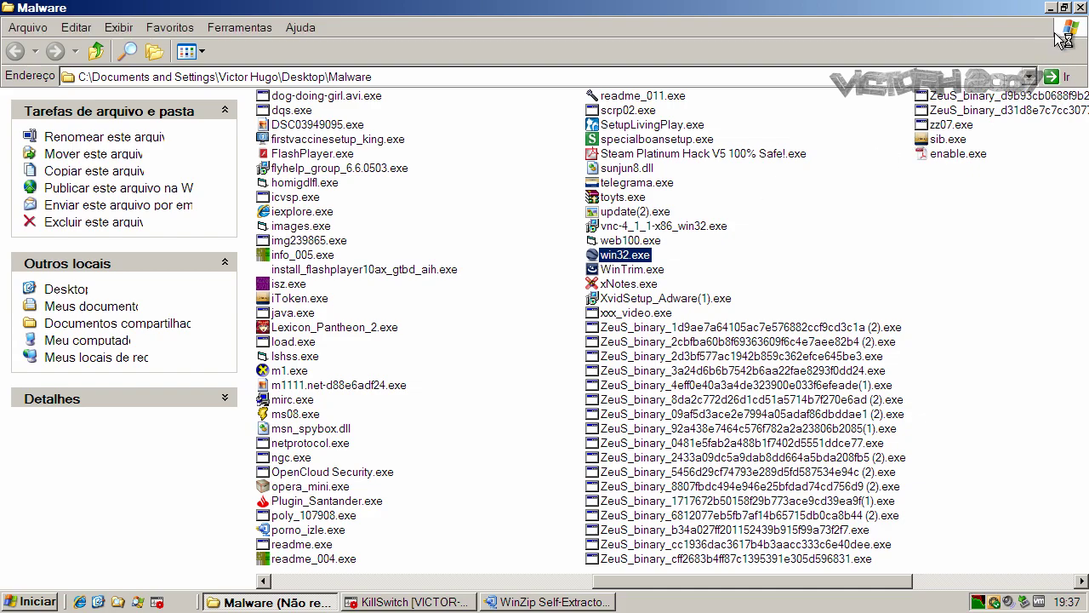
# - Close the Malware folder and cancel the porno_izle.exe WinZip Self-Extractor, accepting that temporary files stay
pyautogui.click(1081, 8)
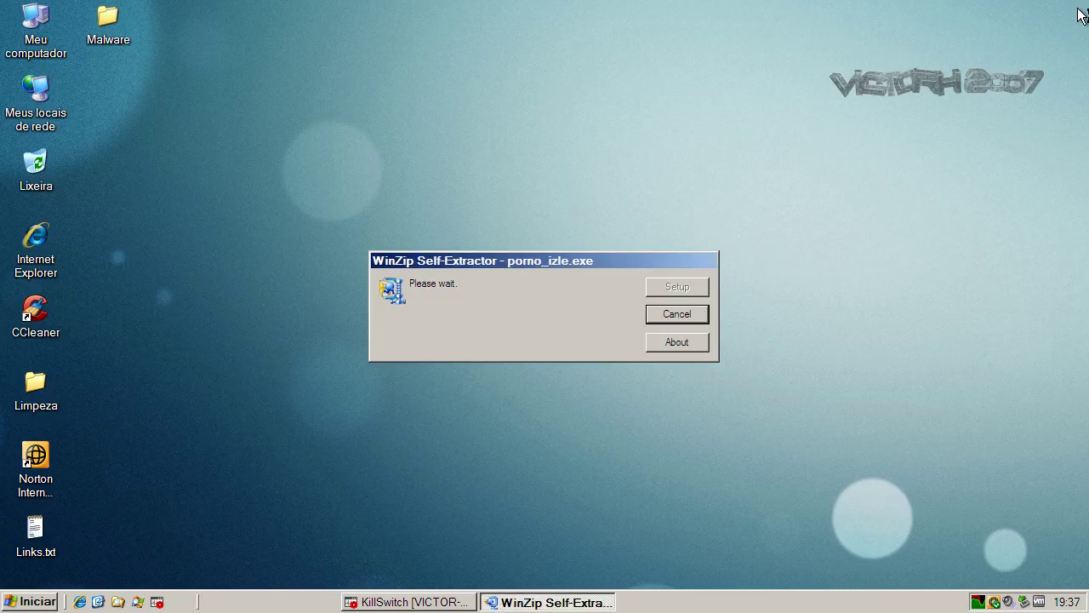
pyautogui.click(677, 315)
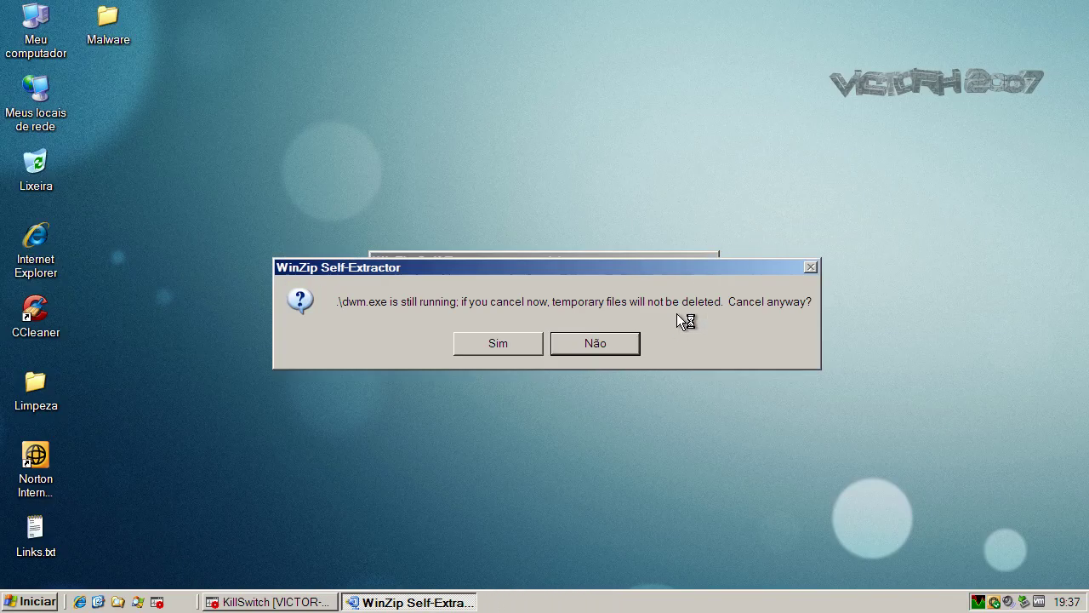
pyautogui.click(496, 343)
# - Examine the unknown and malicious processes at the end of KillSwitch's process list, including iexplore.exe, enable.exe and dwm.exe, and minimize KillSwitch
pyautogui.click(269, 602)
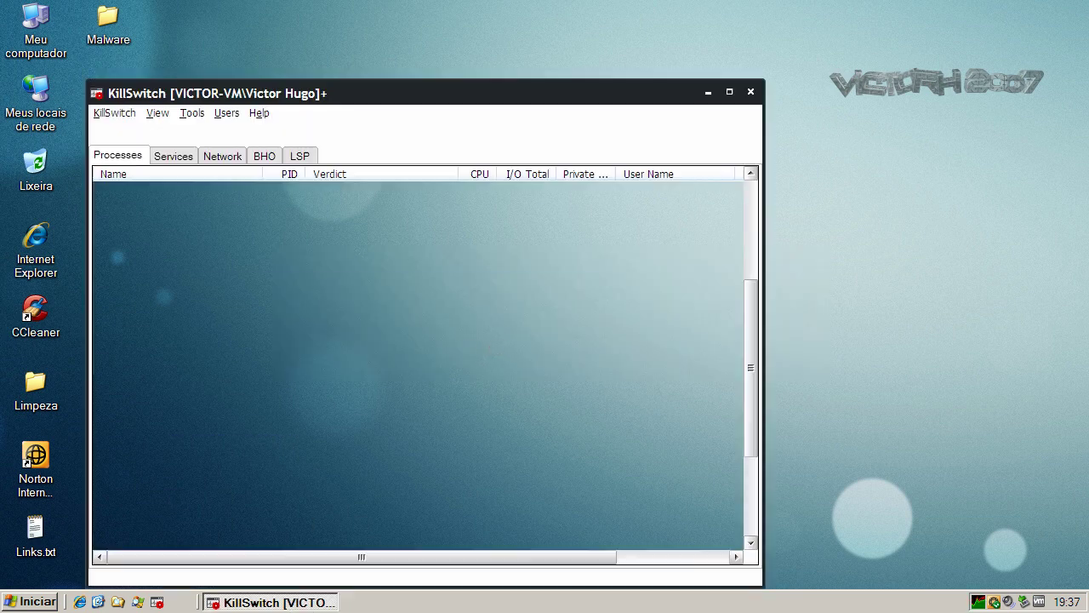
pyautogui.moveTo(747, 353); pyautogui.dragTo(753, 432)
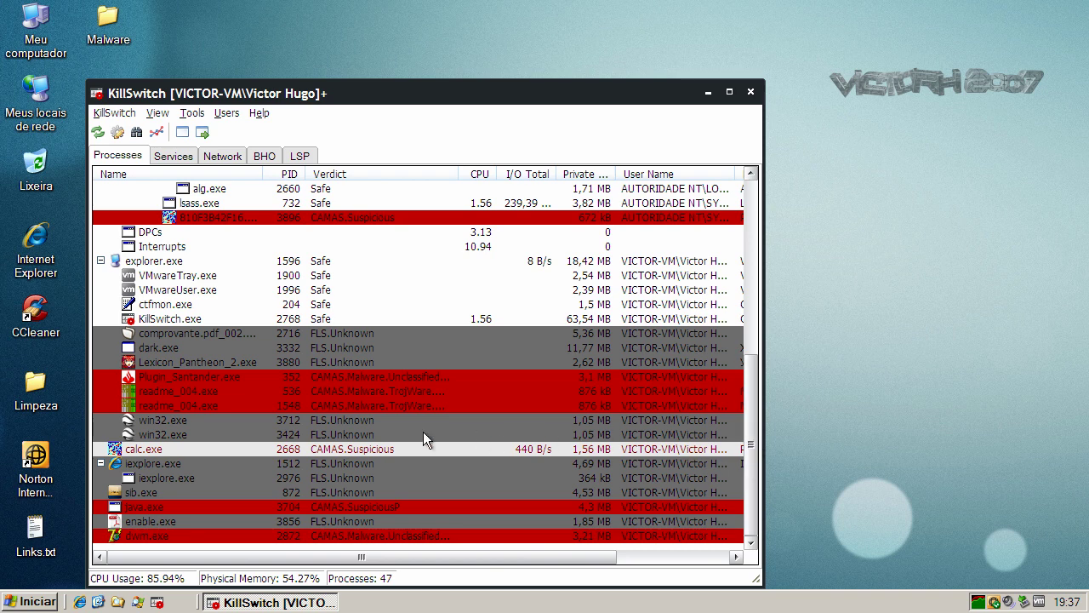
pyautogui.click(239, 482)
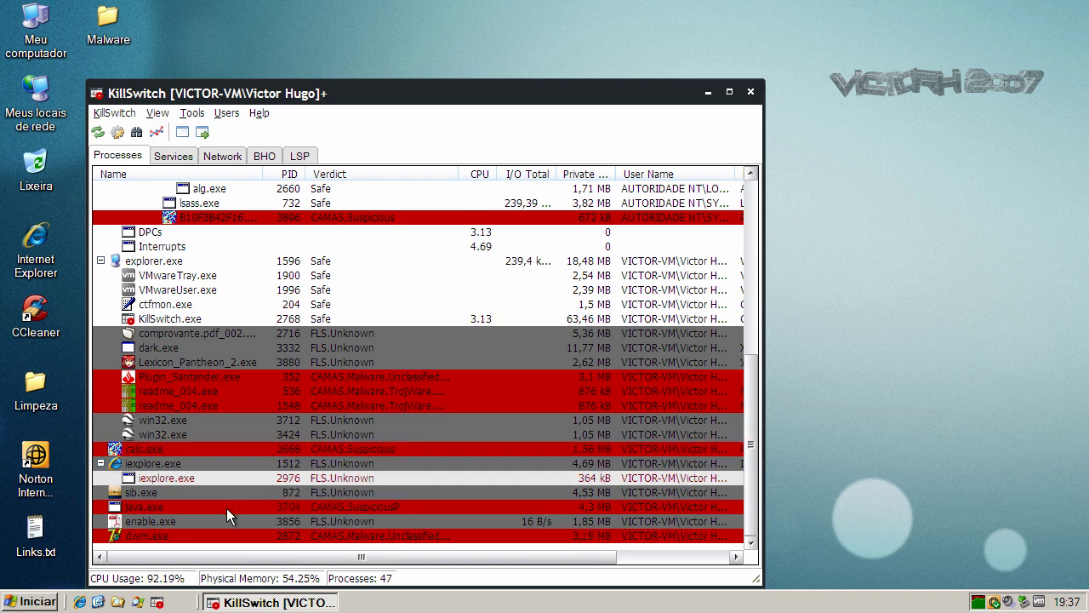
pyautogui.click(396, 536)
pyautogui.click(368, 519)
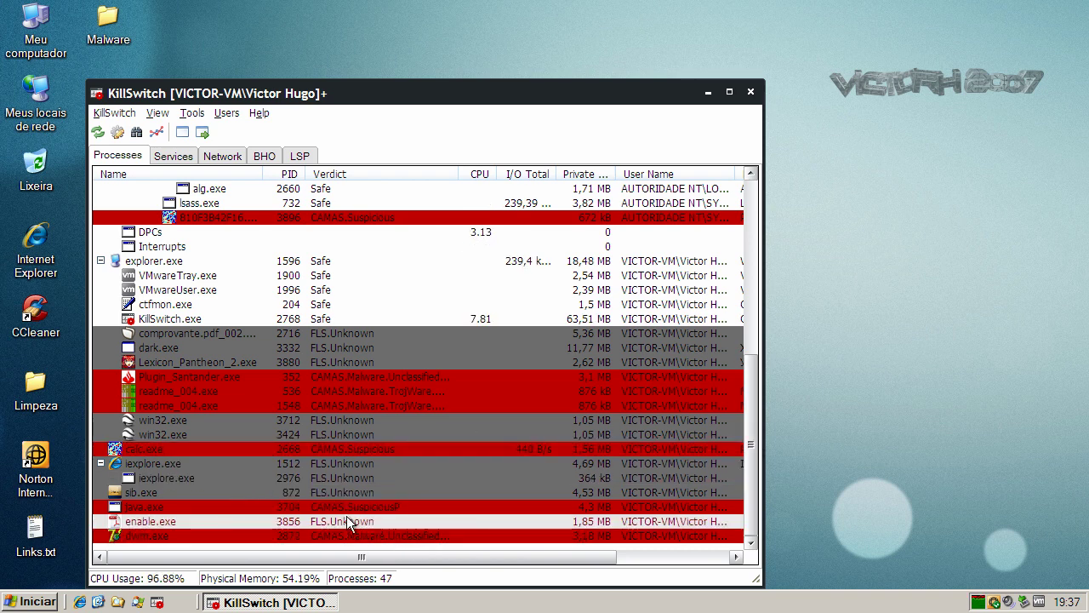
pyautogui.click(142, 534)
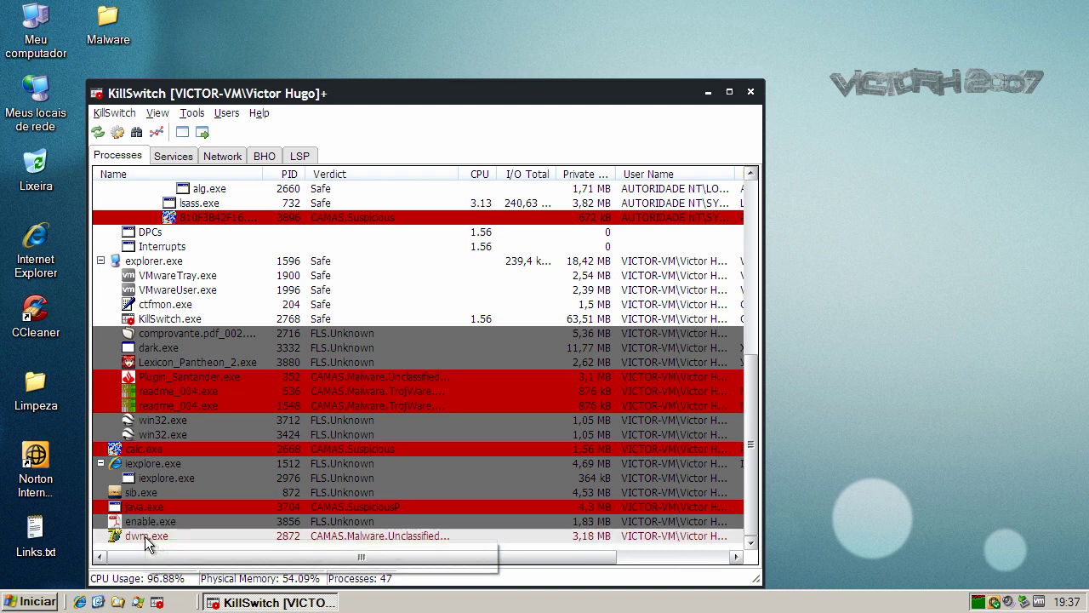
pyautogui.moveTo(148, 511); pyautogui.dragTo(153, 333)
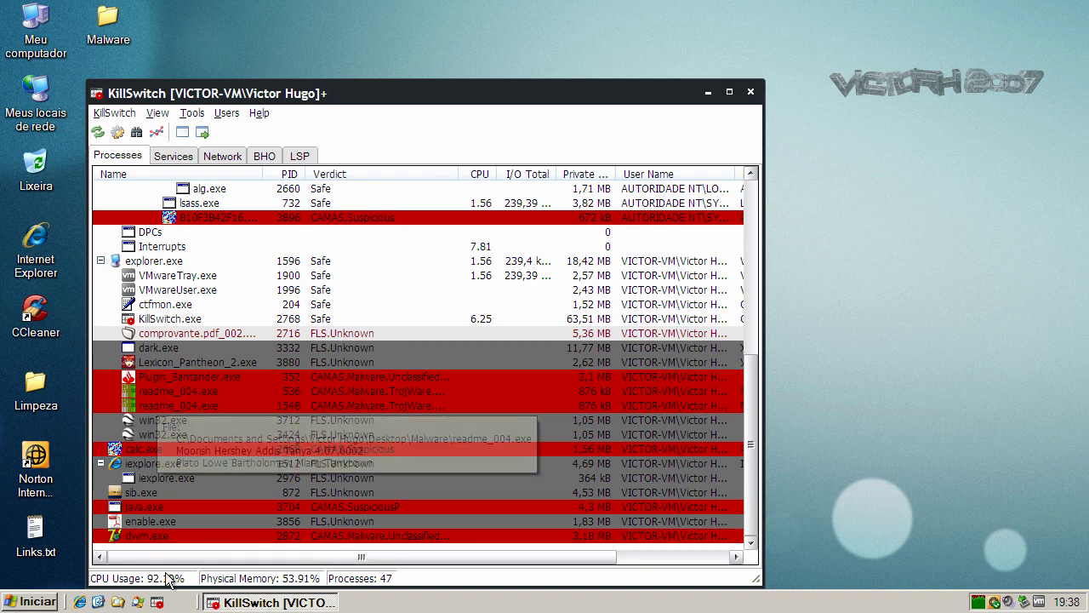
pyautogui.click(709, 92)
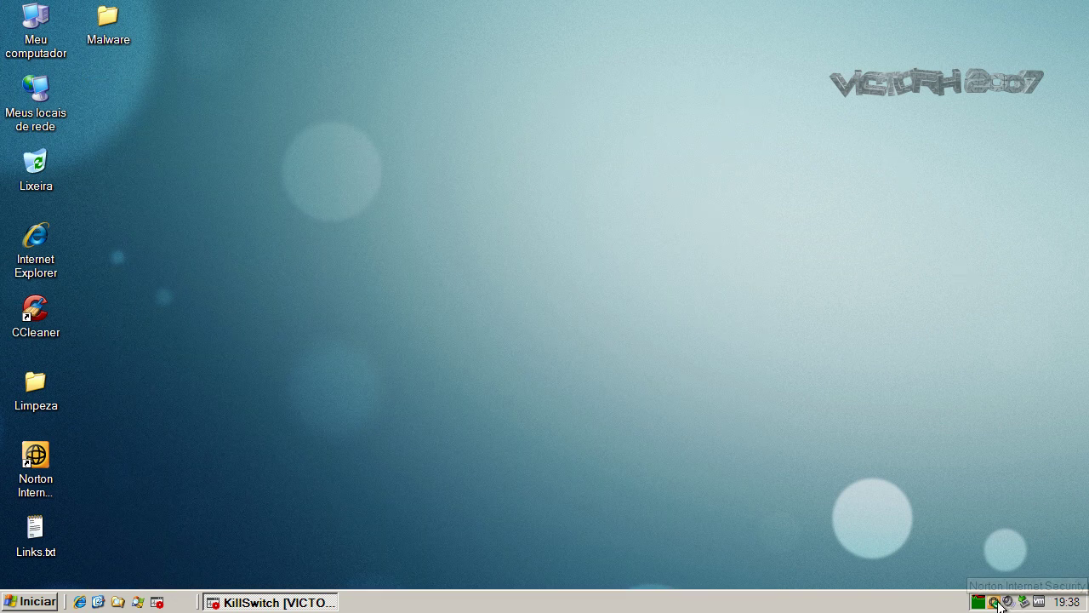
# - Open CCleaner, run the cleanup twice with the existing selections, and close it
pyautogui.click(42, 308)
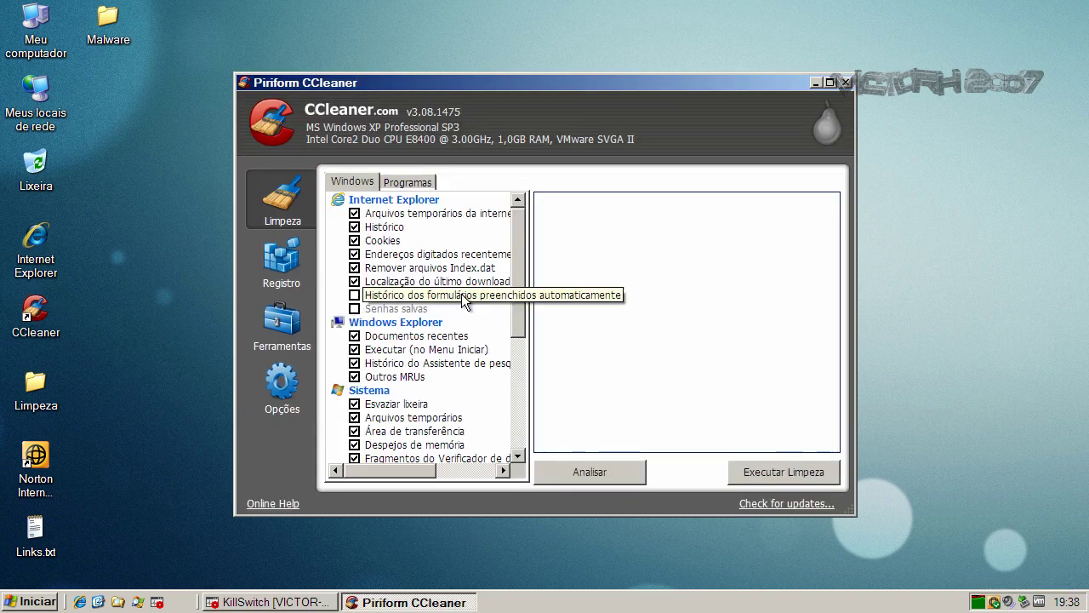
pyautogui.click(789, 478)
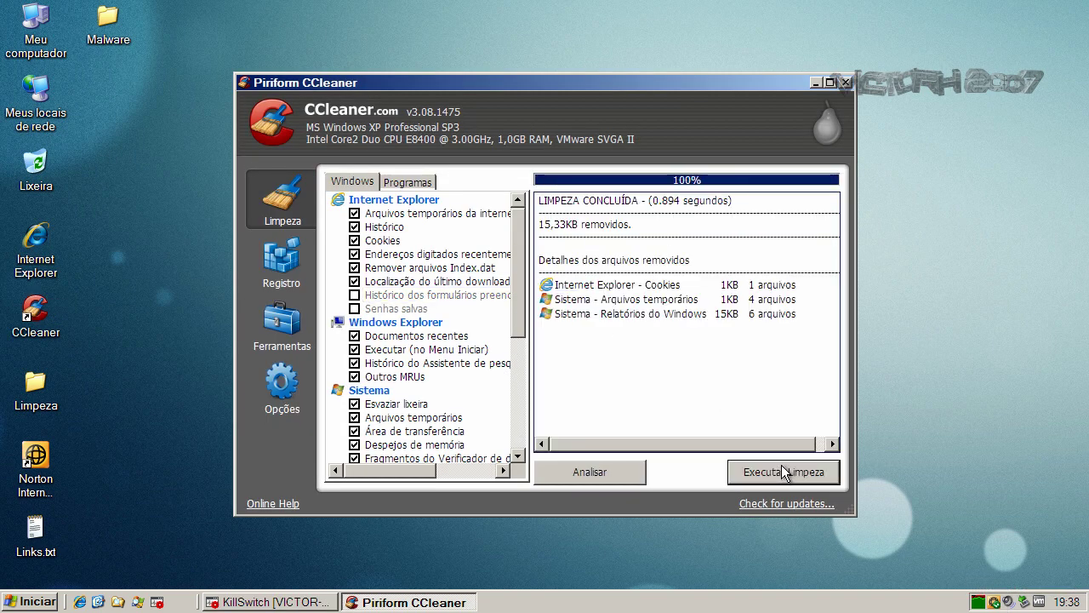
pyautogui.click(787, 473)
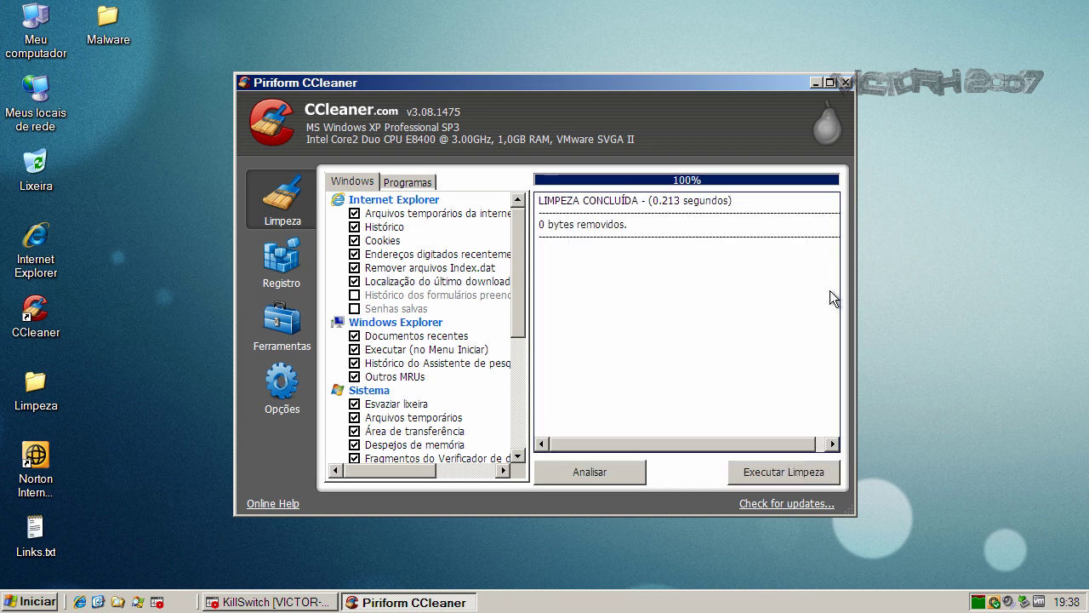
pyautogui.click(847, 83)
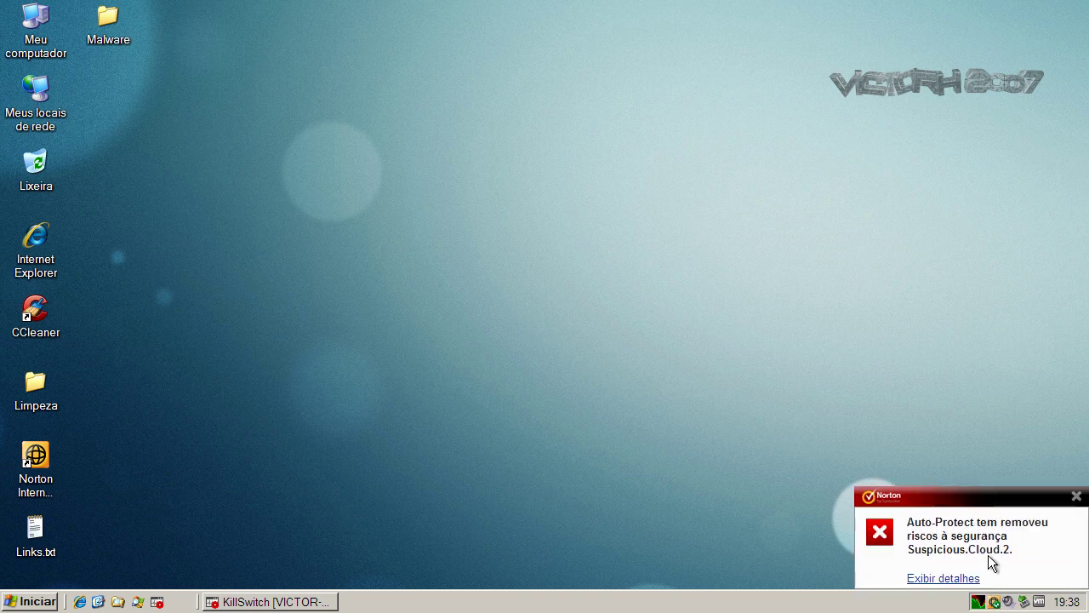
# - Open Norton Internet Security and display its computer scan options
pyautogui.rightClick(996, 602)
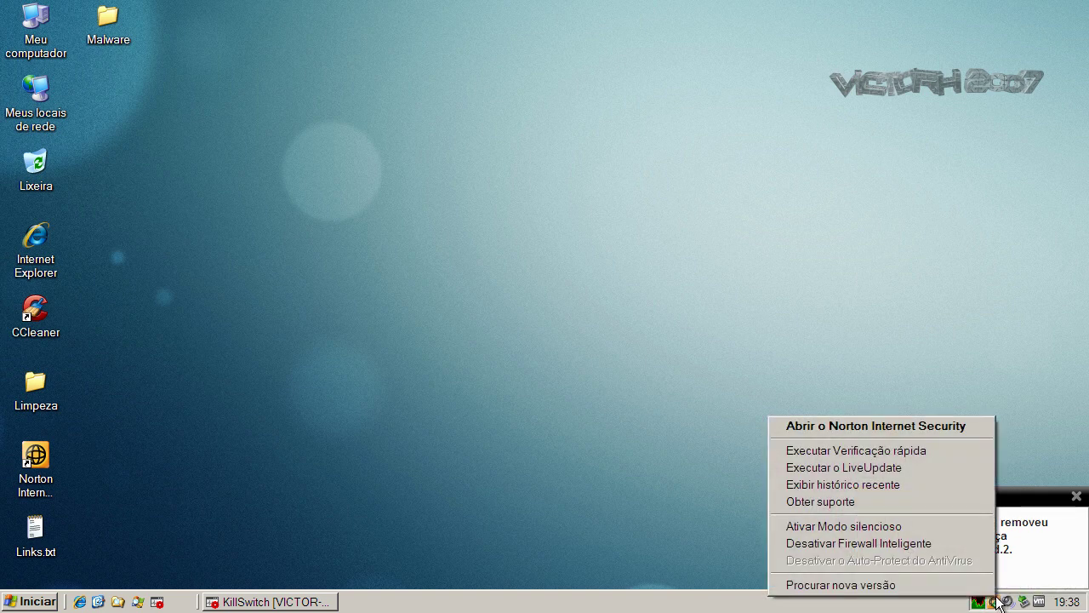
pyautogui.click(815, 428)
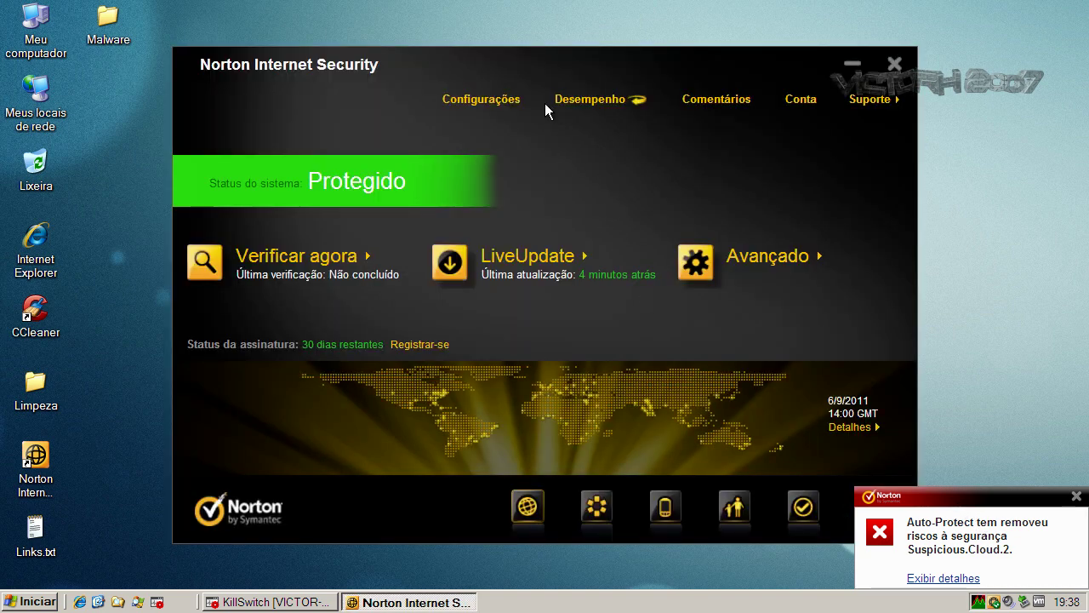
pyautogui.click(368, 257)
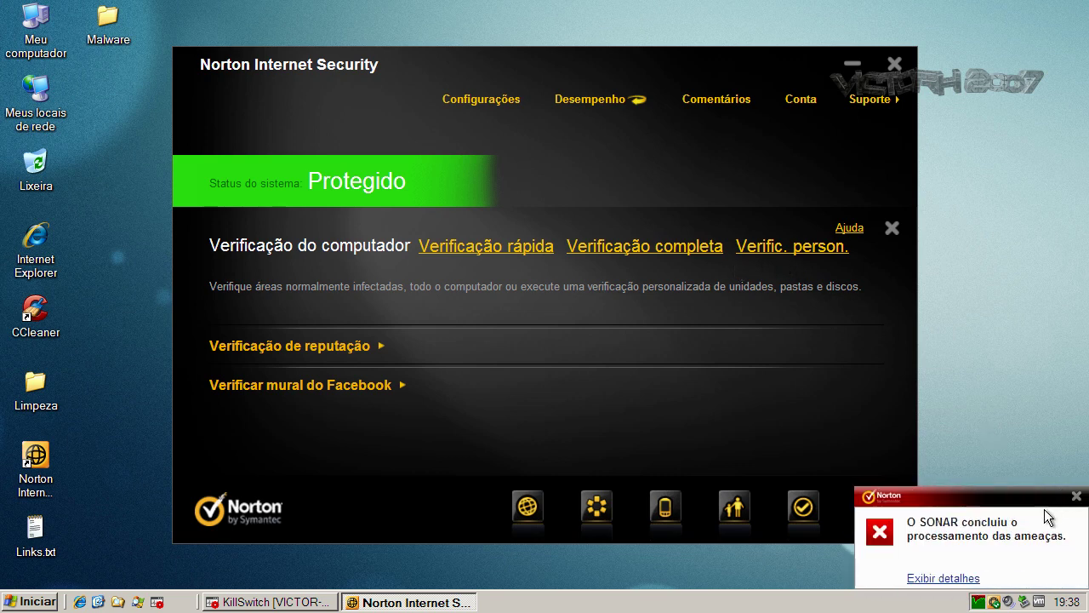
# - Review the chrome.exe and 810f3b42f16.exe entries in Norton's SONAR security history, and close the history
pyautogui.click(970, 534)
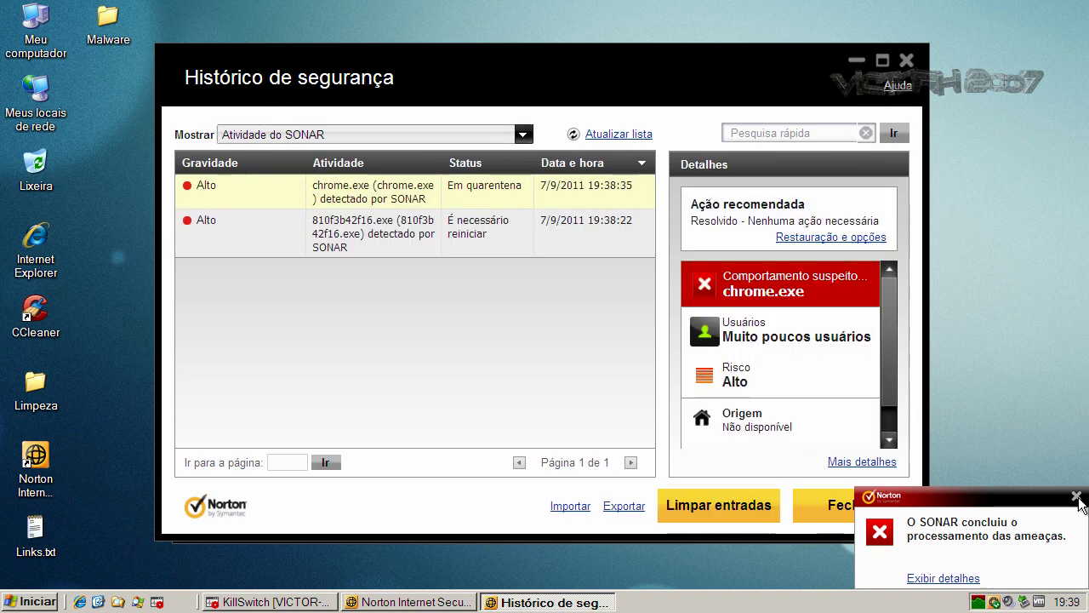
pyautogui.click(420, 196)
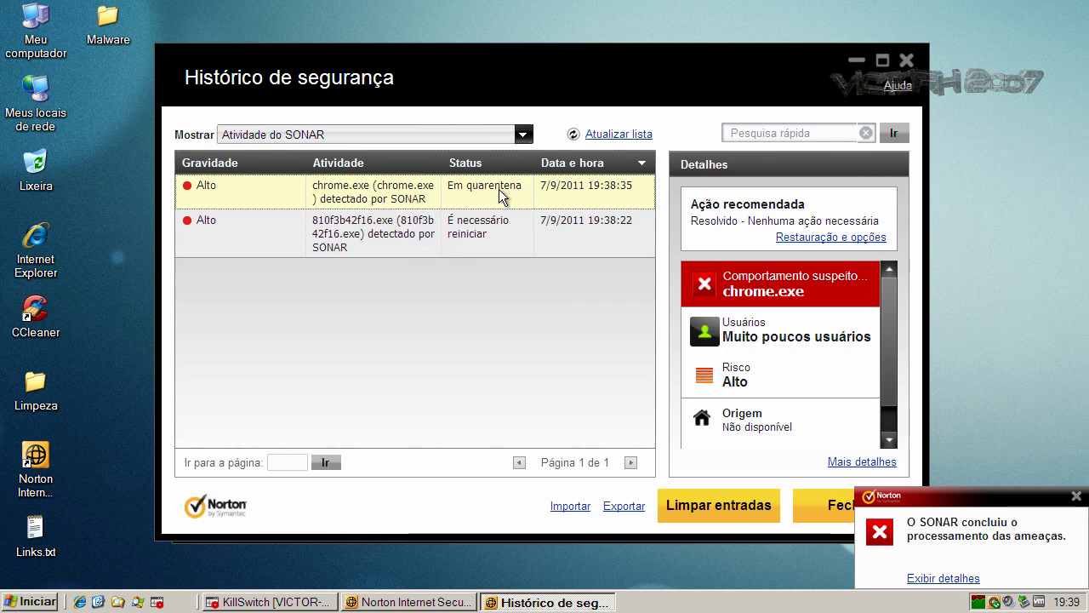
pyautogui.click(487, 228)
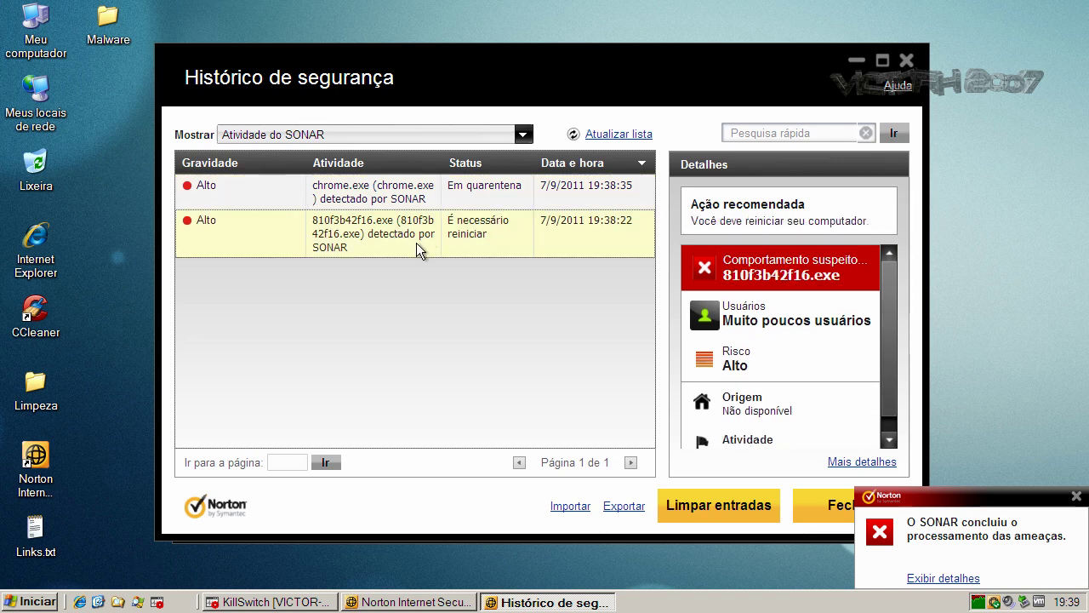
pyautogui.click(835, 506)
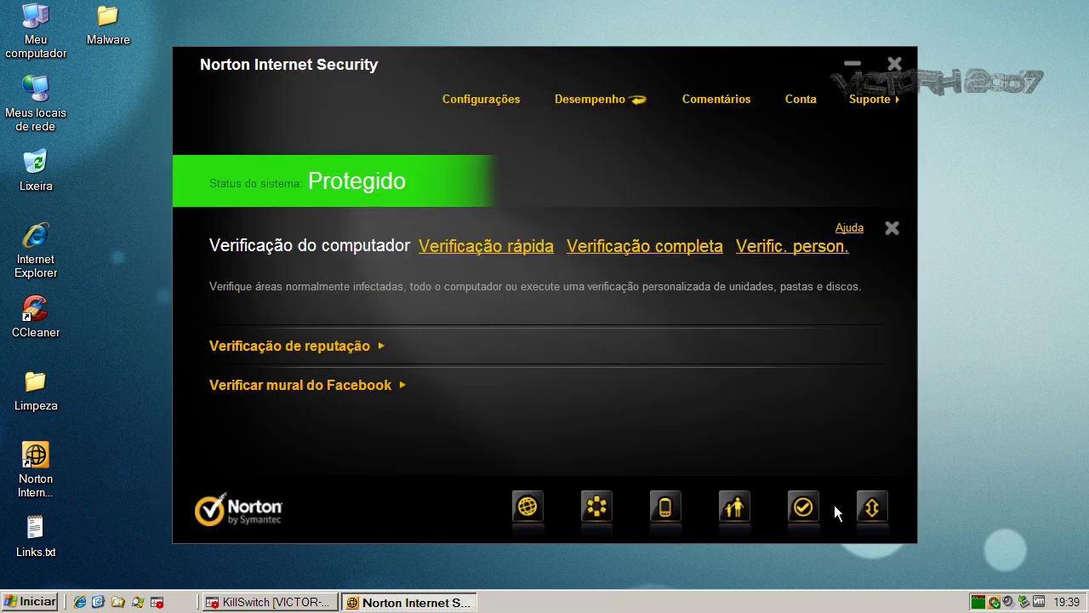
# - Run a full Norton scan, apply the recommended Excluir action to the toyts.exe threat, and finish the scan
pyautogui.click(631, 249)
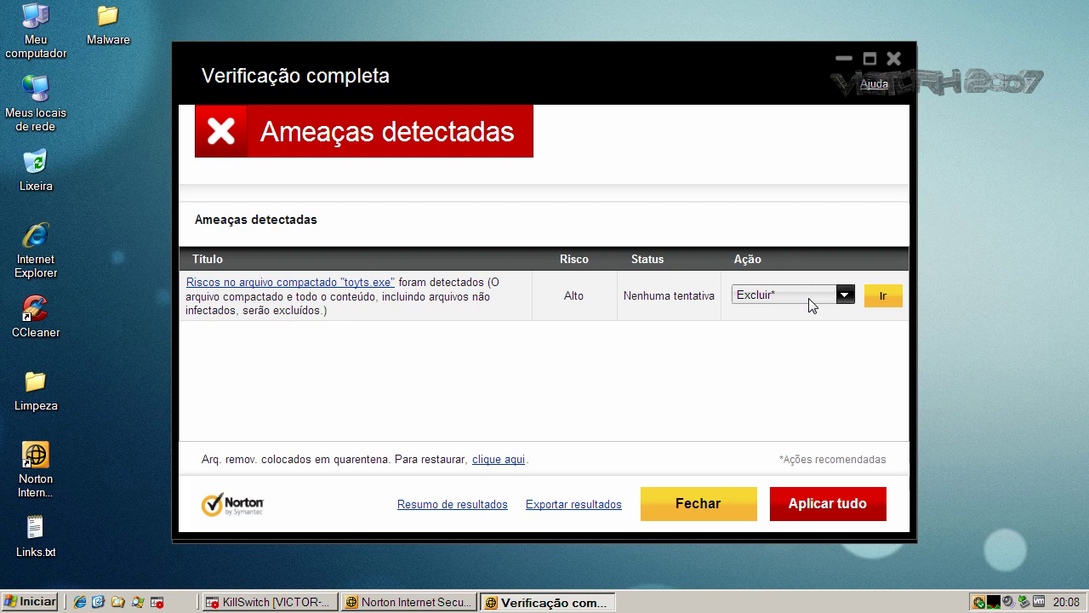
pyautogui.click(832, 508)
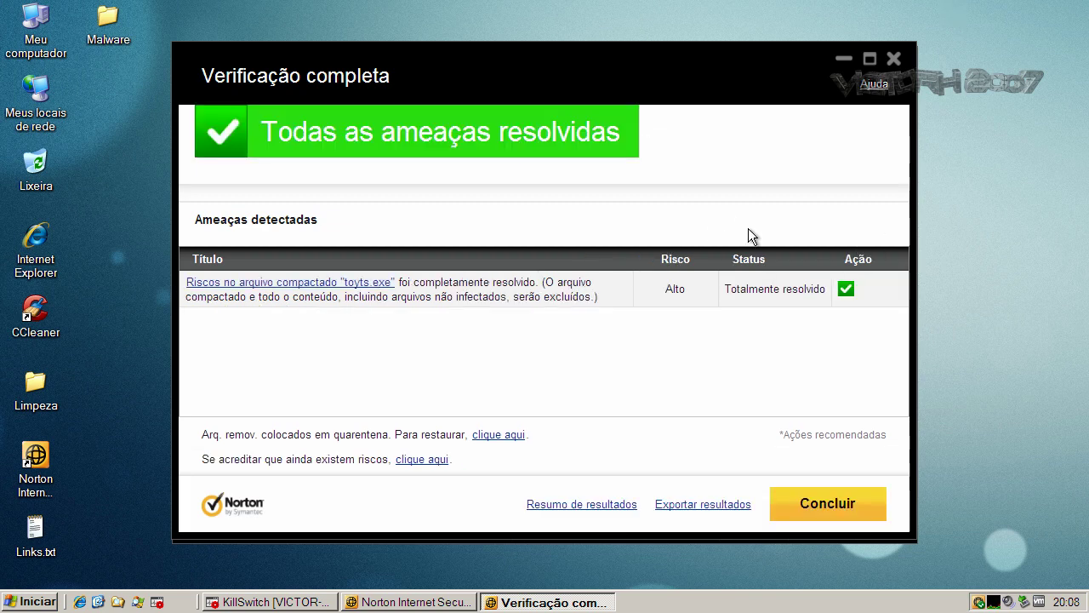
pyautogui.click(819, 504)
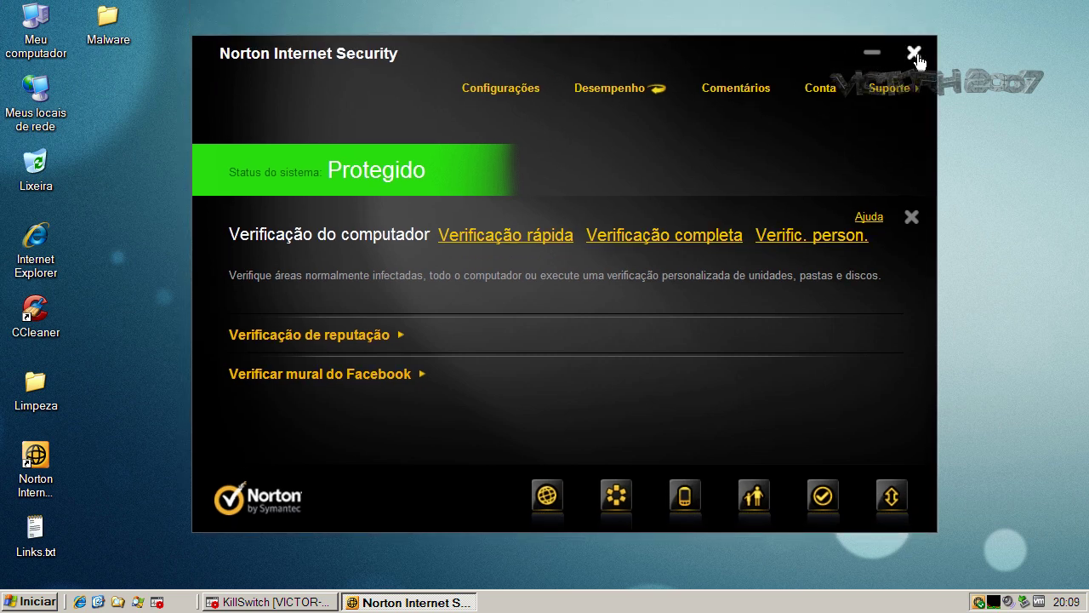
# - Close Norton Internet Security and restart the computer
pyautogui.click(914, 54)
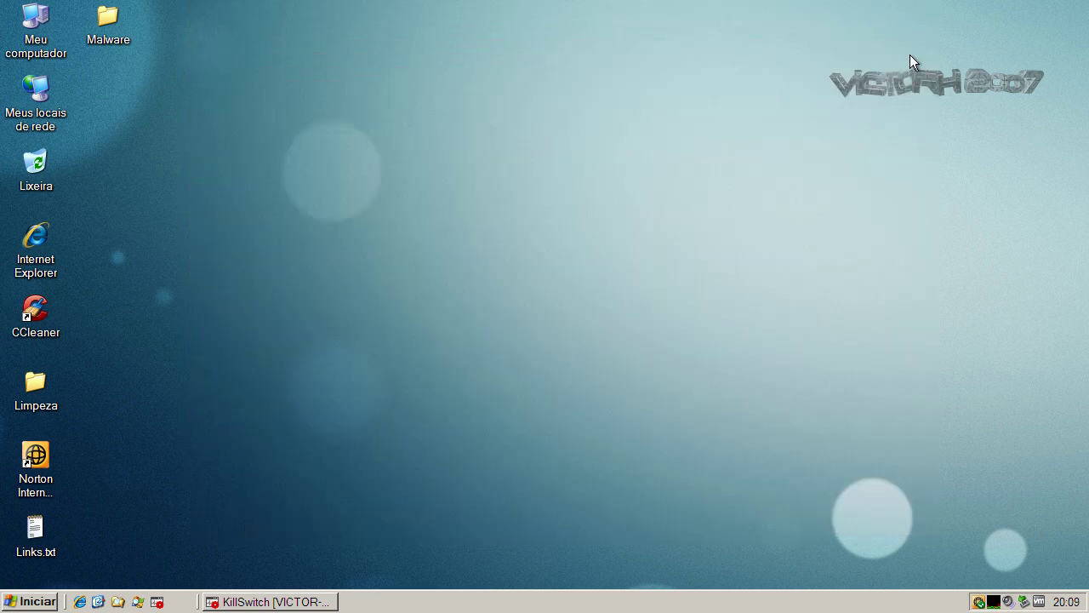
pyautogui.click(53, 602)
pyautogui.click(68, 576)
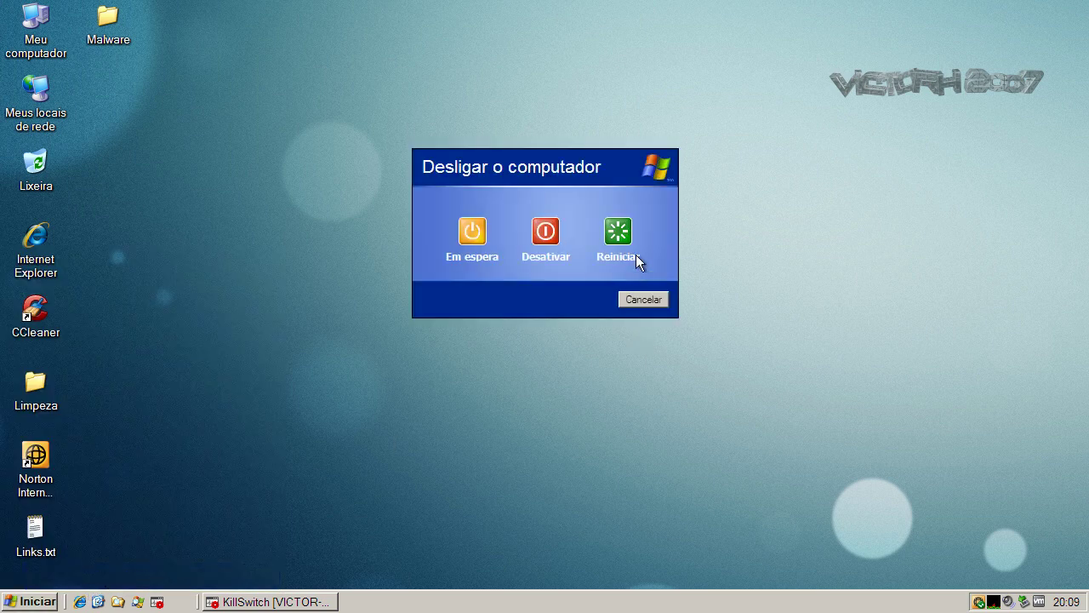
pyautogui.click(623, 237)
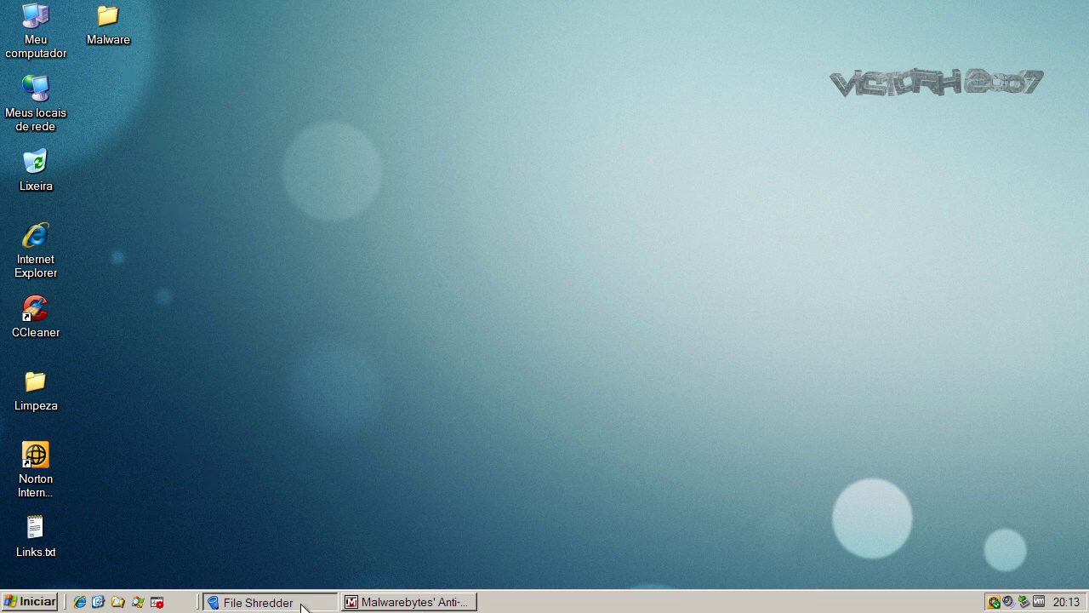
# - Add the desktop Malware folder to File Shredder, shred its contents, and close the program
pyautogui.click(302, 602)
pyautogui.click(110, 26)
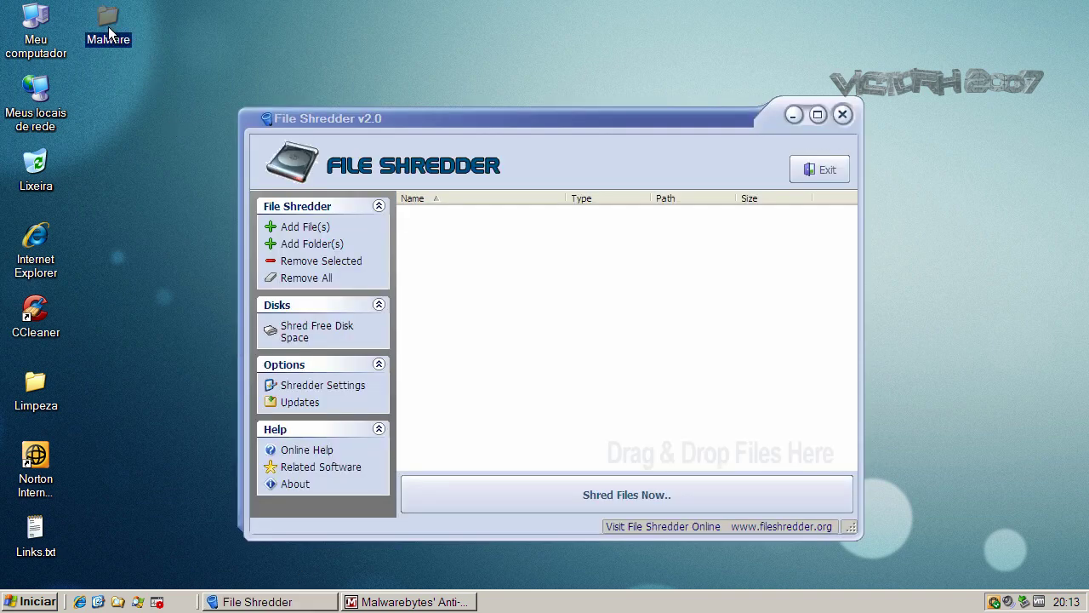
pyautogui.moveTo(110, 26); pyautogui.dragTo(488, 263)
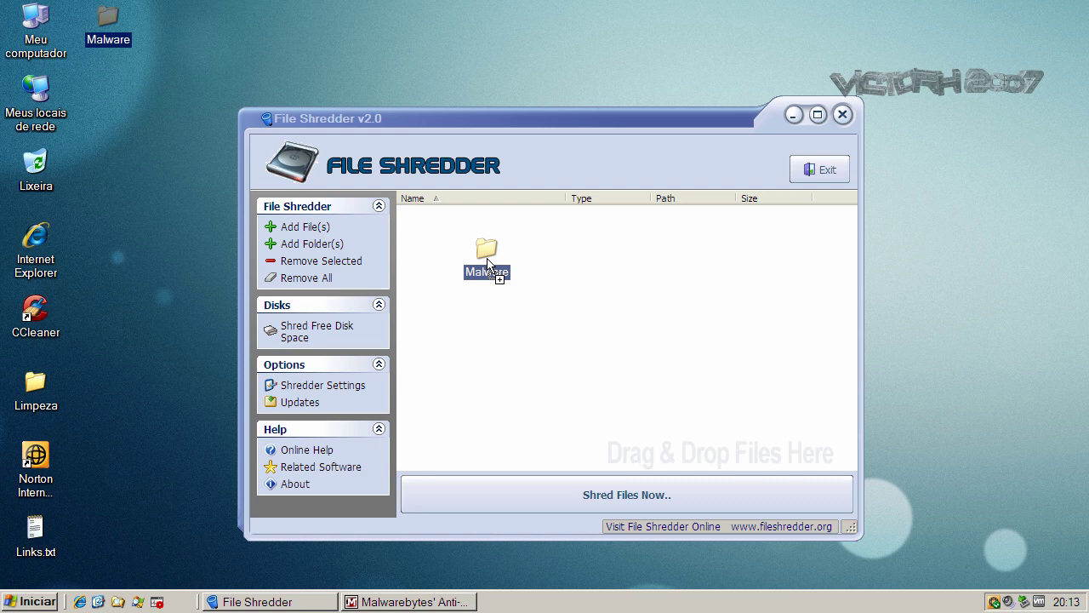
pyautogui.moveTo(487, 258); pyautogui.dragTo(486, 253)
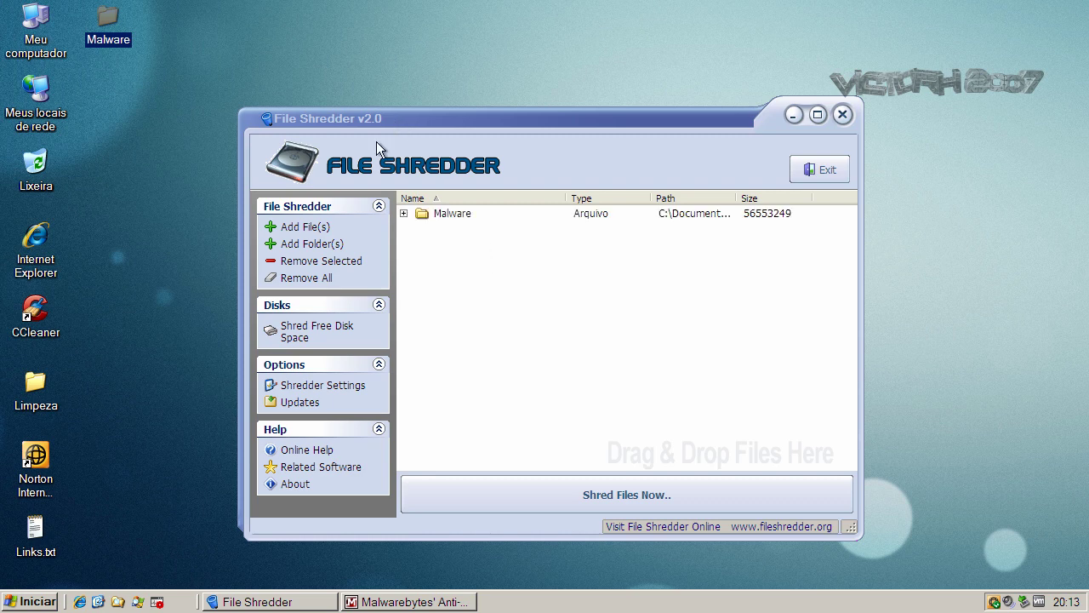
pyautogui.click(636, 496)
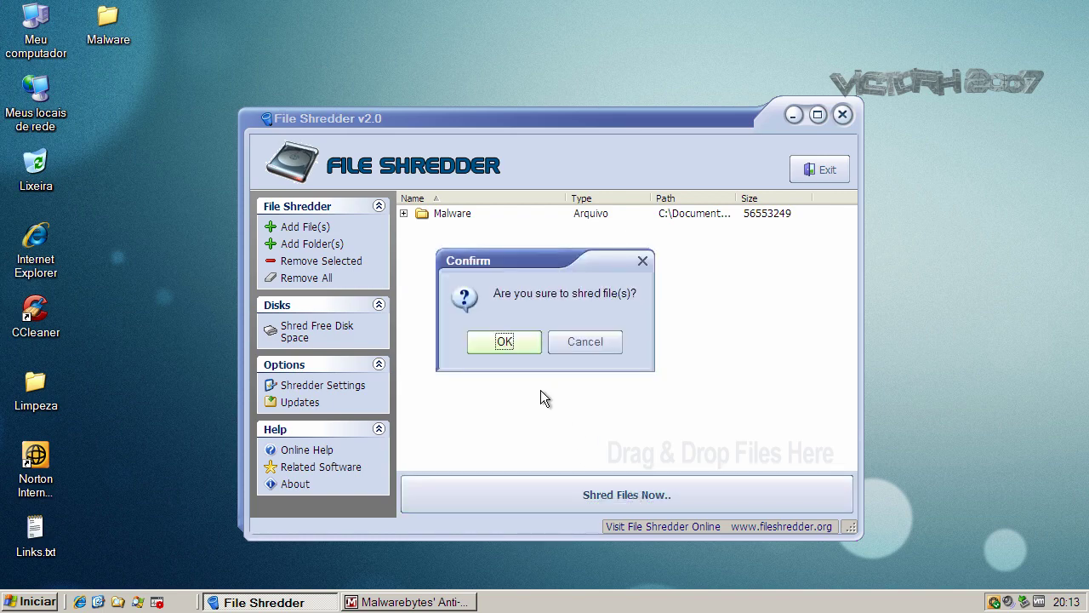
pyautogui.click(505, 342)
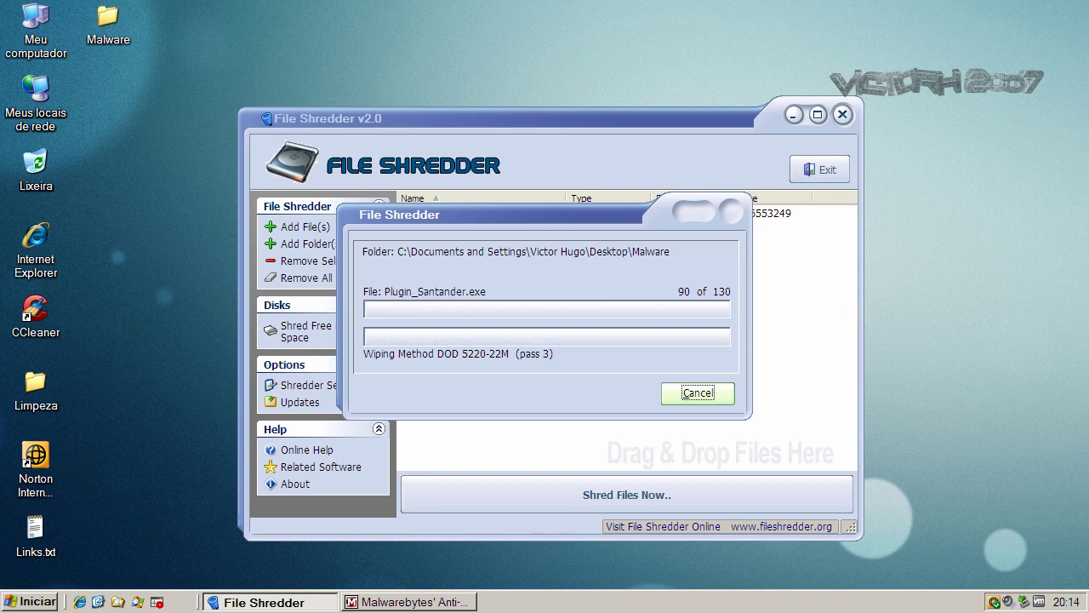
pyautogui.click(543, 342)
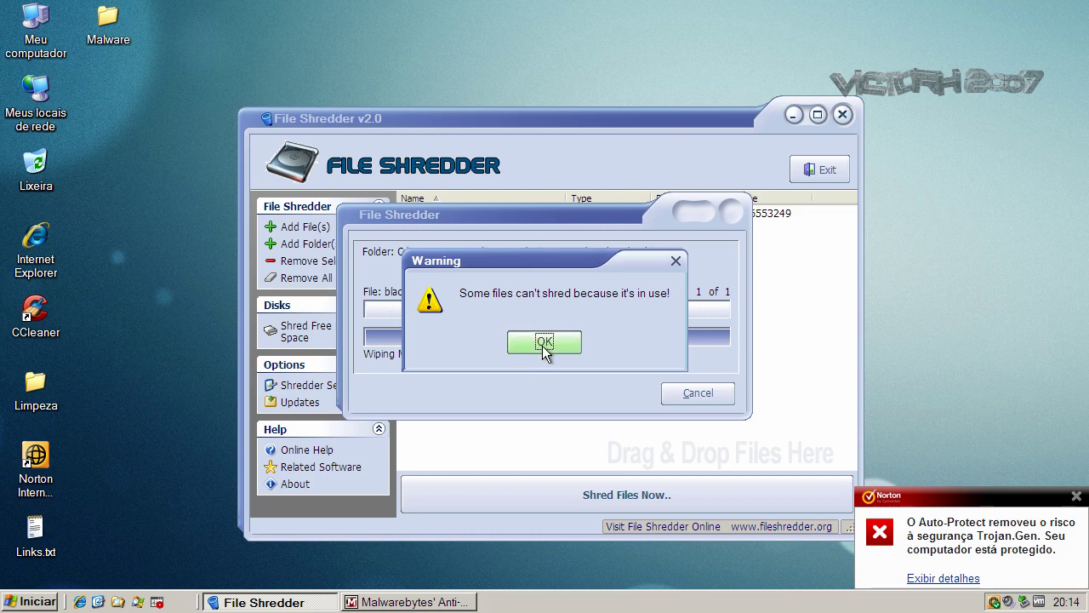
pyautogui.click(842, 115)
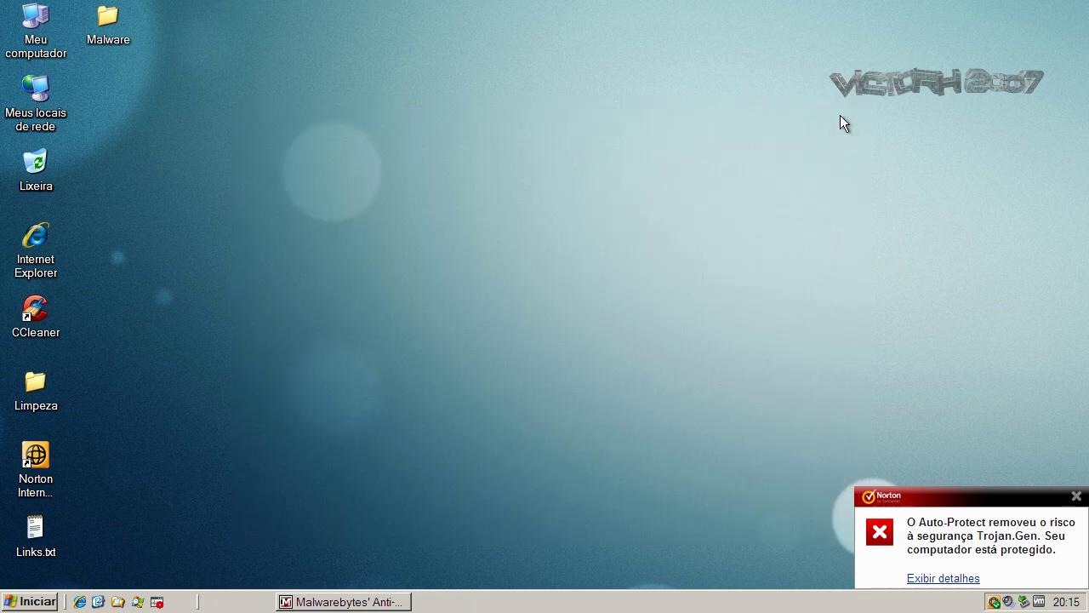
# - Delete the leftover black cosmos launcher executable from the Malware folder and clean the Recycle Bin with CCleaner
pyautogui.doubleClick(105, 28)
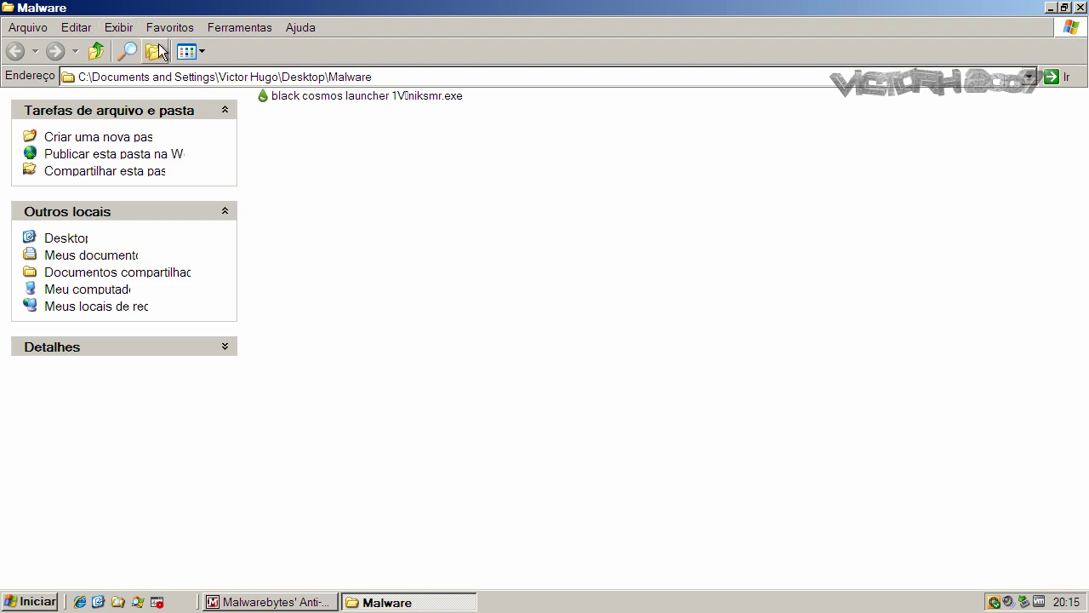
pyautogui.click(330, 99)
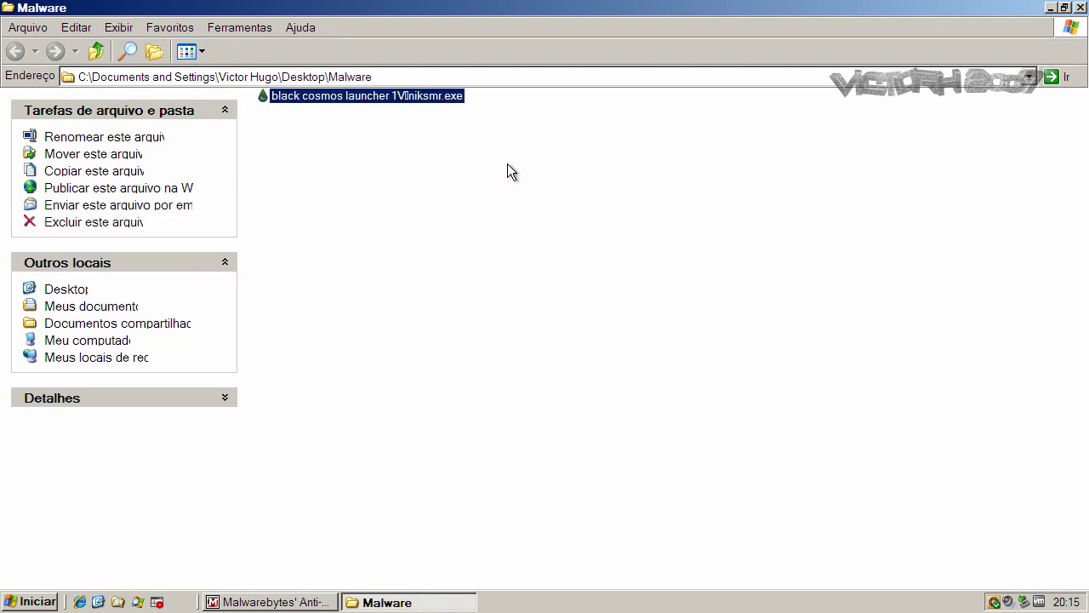
pyautogui.press('Delete')
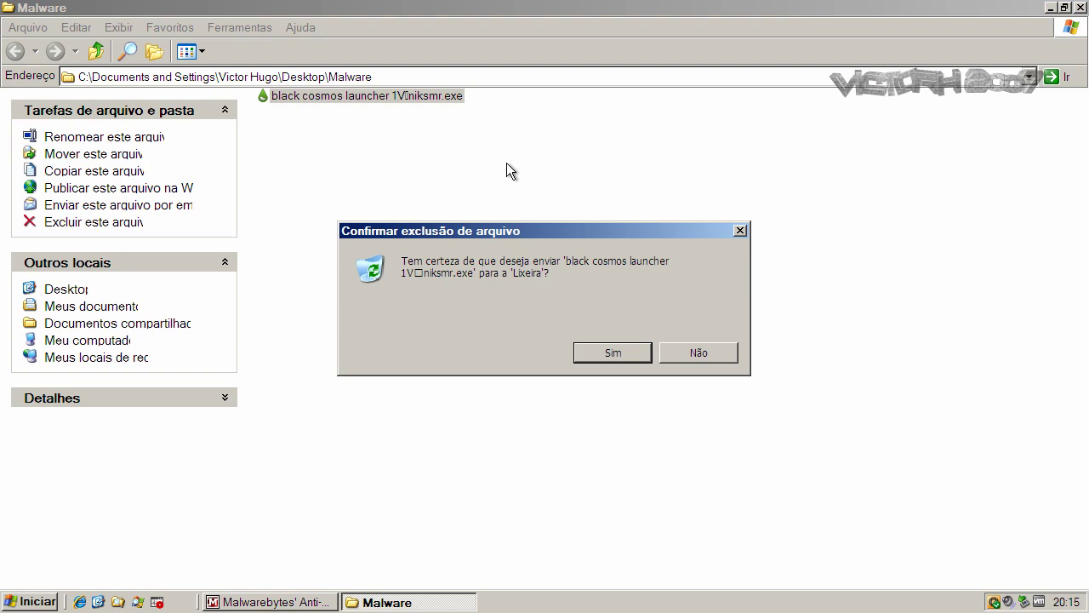
pyautogui.click(603, 352)
pyautogui.click(1080, 8)
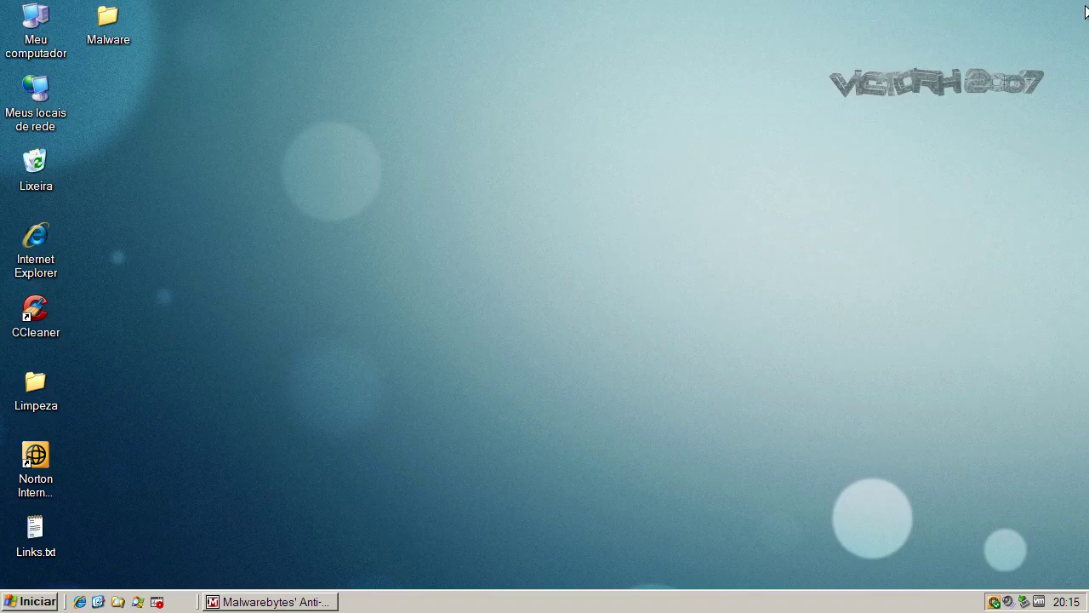
pyautogui.rightClick(35, 166)
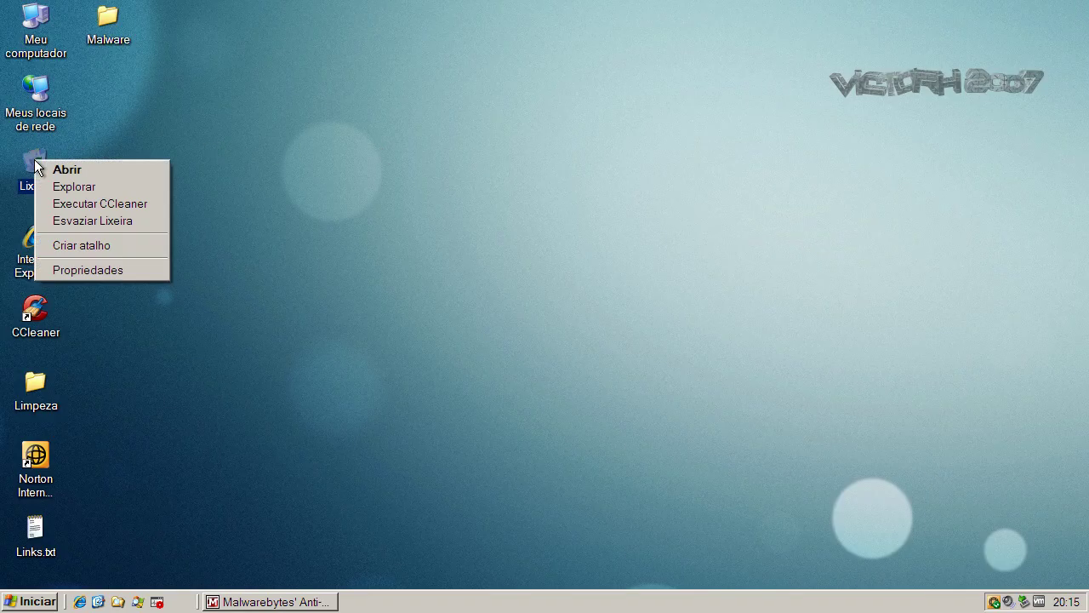
pyautogui.click(80, 205)
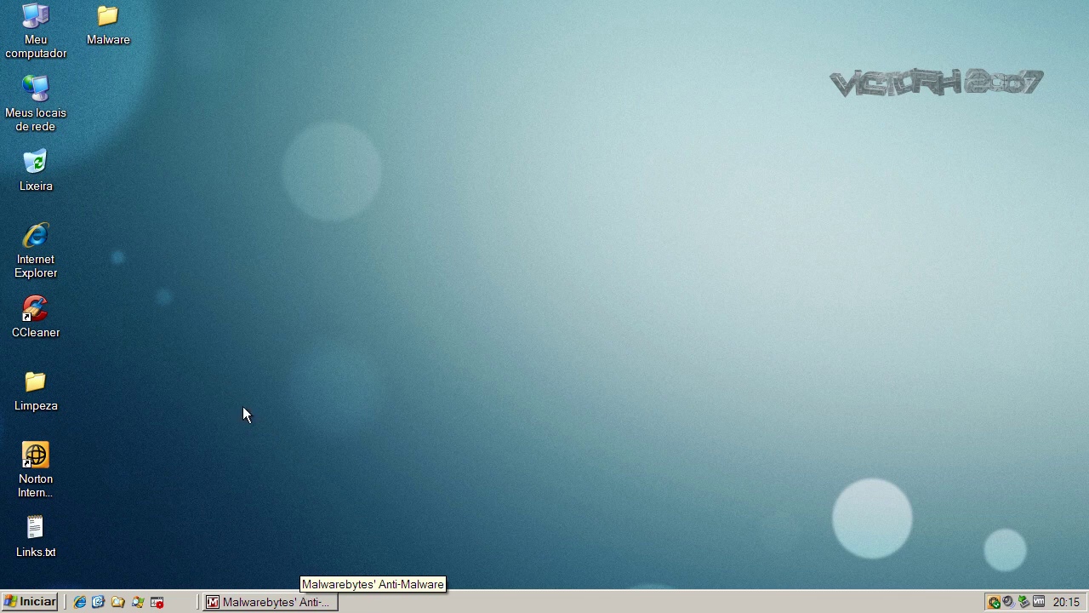
# - Check Norton's protection status, close it, and check for database updates in Malwarebytes' Anti-Malware
pyautogui.doubleClick(999, 602)
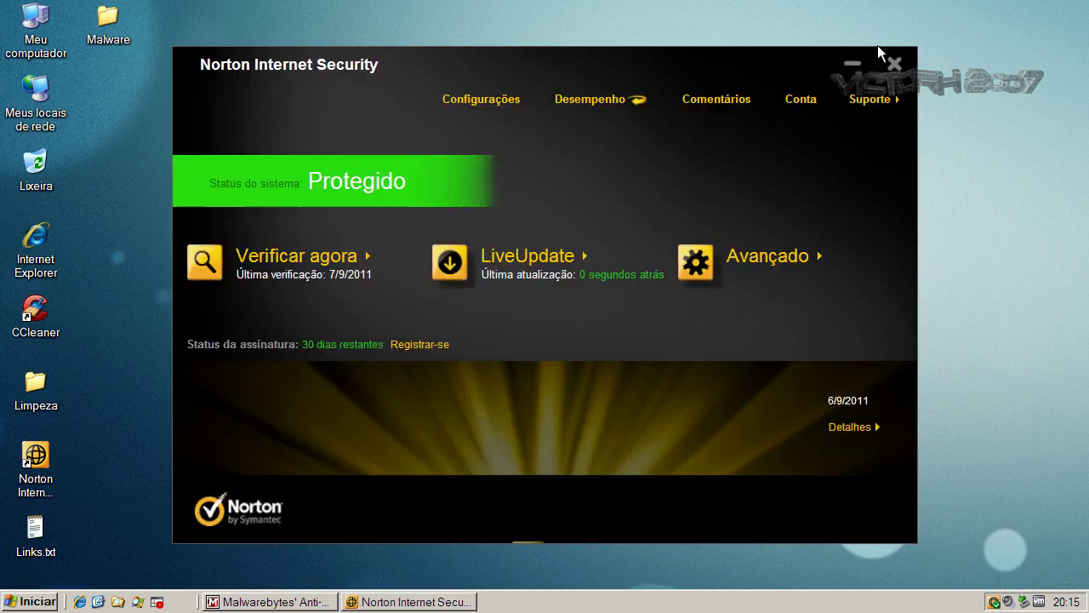
pyautogui.click(894, 64)
pyautogui.click(308, 602)
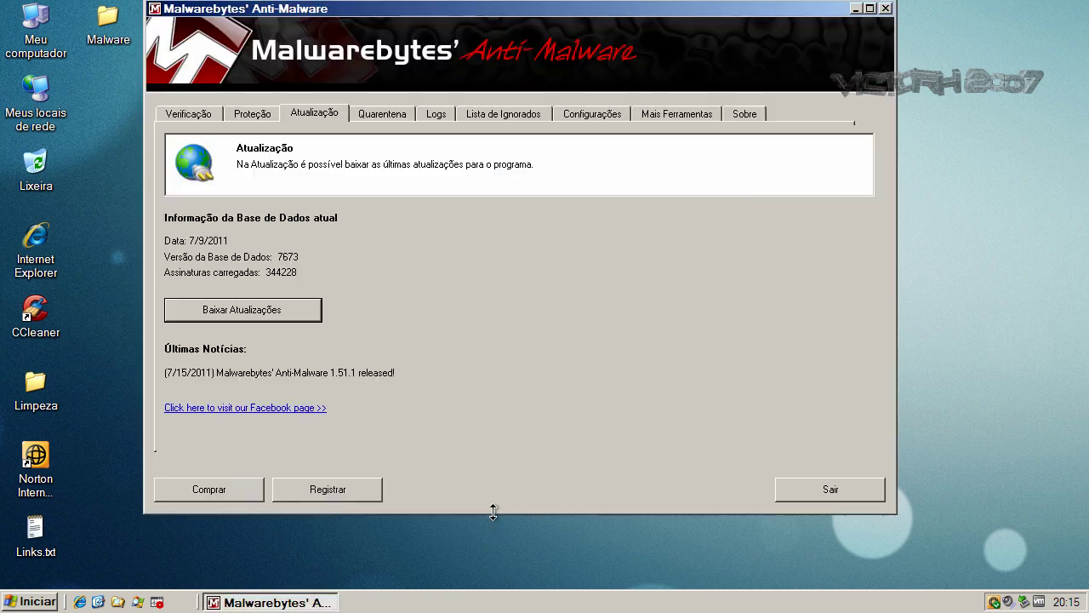
pyautogui.click(245, 313)
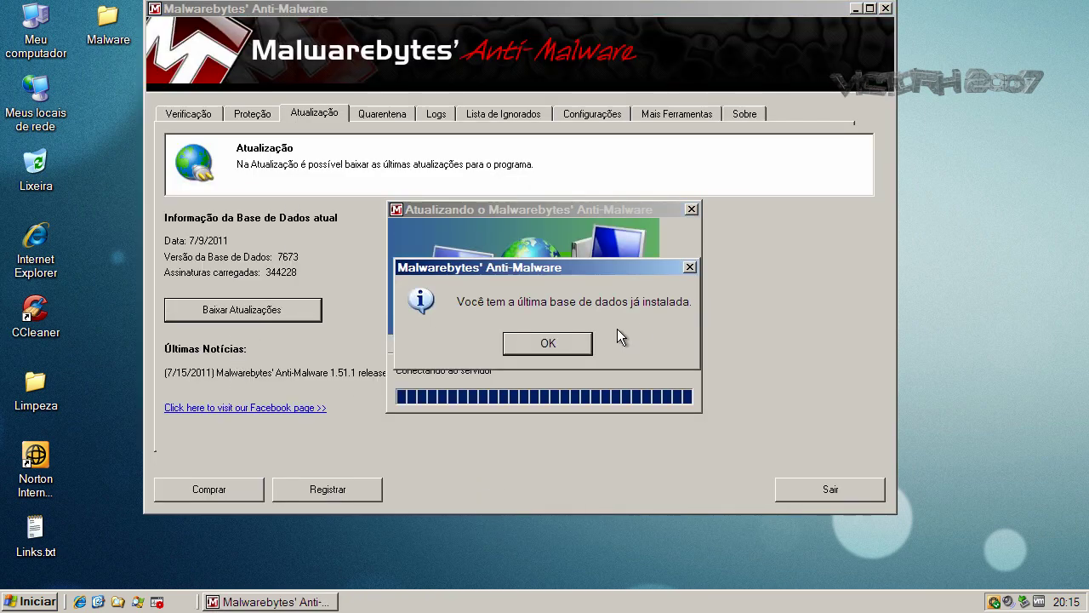
pyautogui.click(576, 343)
# - Run a Verificação Rápida scan in Malwarebytes' Anti-Malware and acknowledge its completion
pyautogui.click(204, 117)
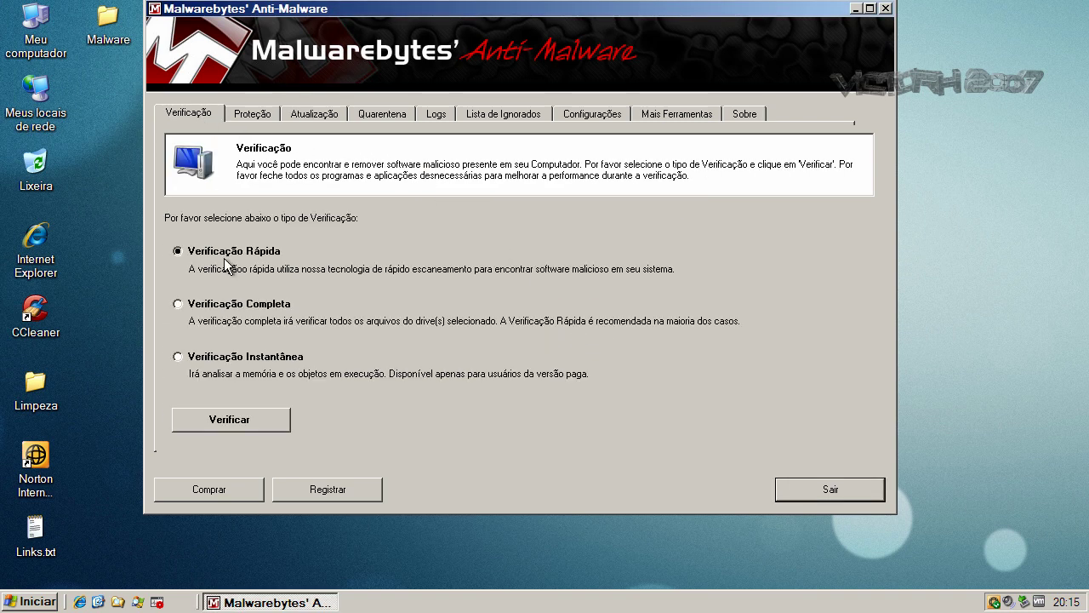
pyautogui.moveTo(442, 15); pyautogui.dragTo(434, 43)
pyautogui.click(235, 448)
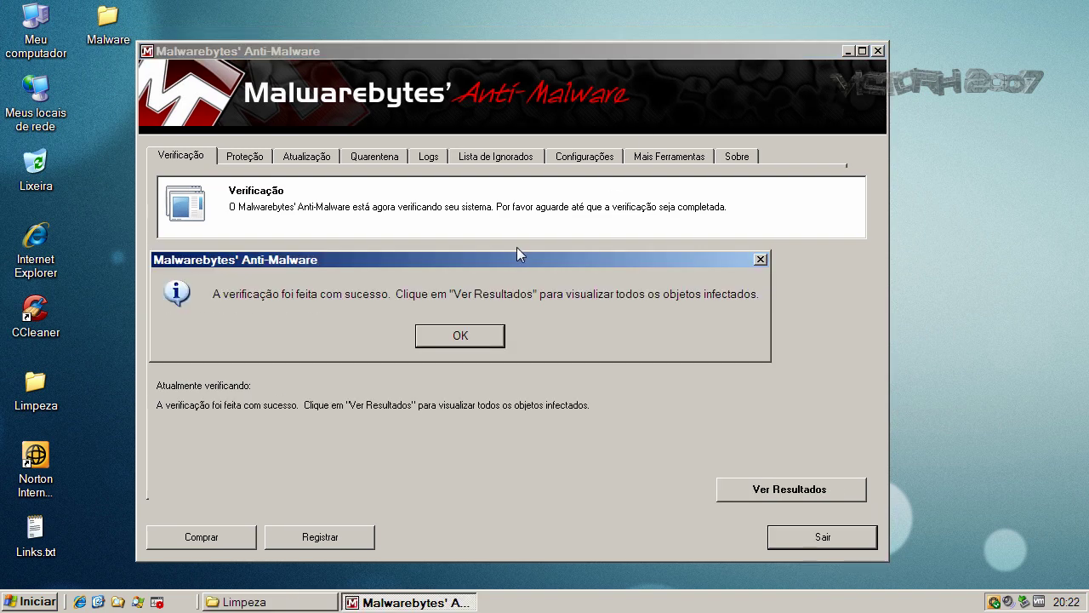
pyautogui.click(470, 337)
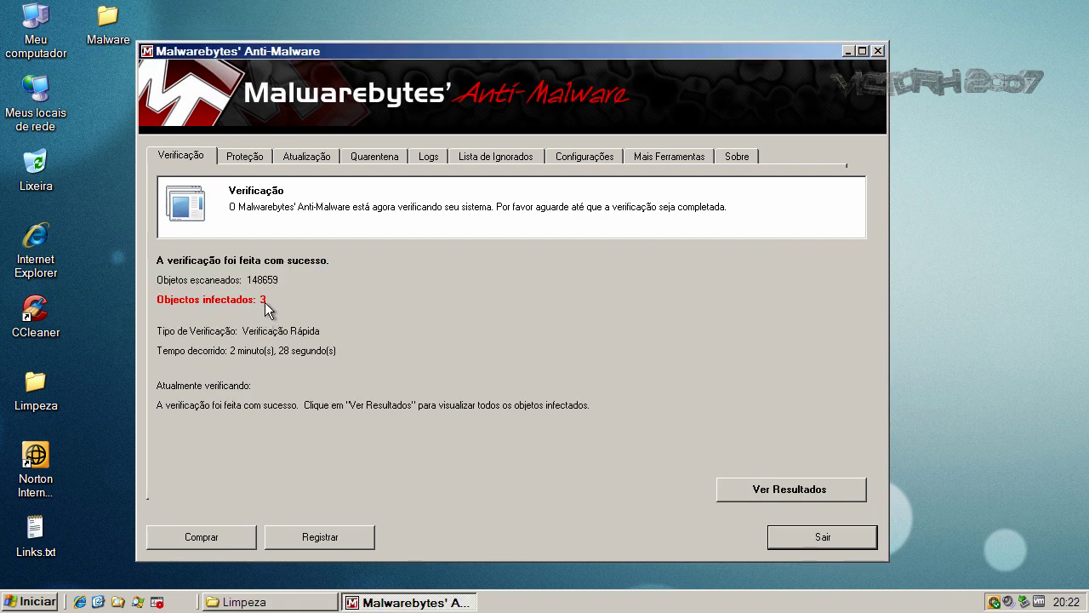
# - Display the scan results, widen the Fabricante and Categoria columns, and examine the detected Trojan.Agent and Trojan.SpyEyes entries
pyautogui.click(763, 493)
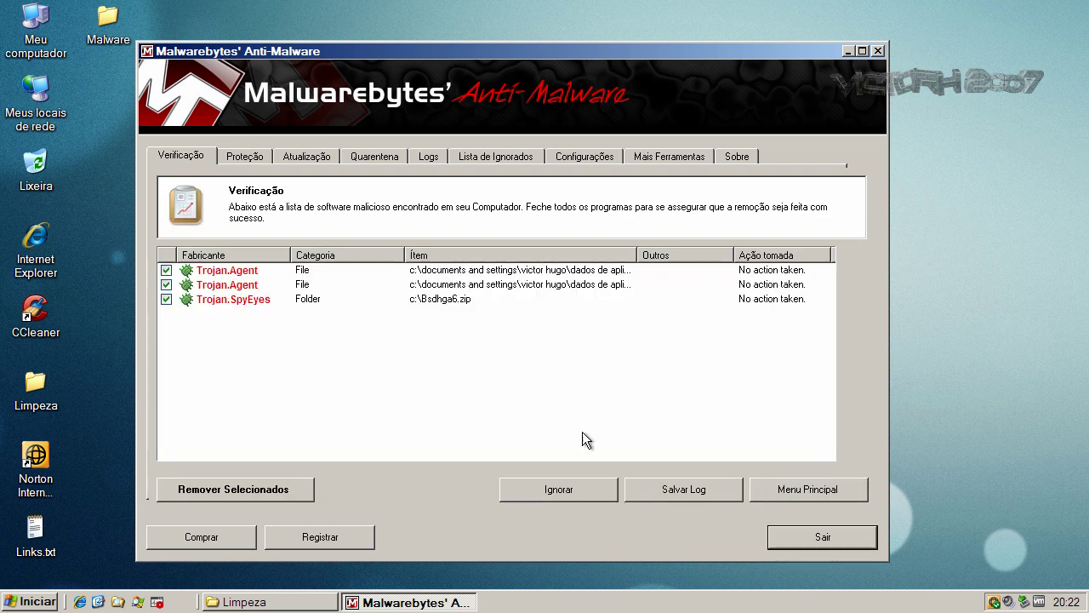
pyautogui.moveTo(292, 255); pyautogui.dragTo(337, 254)
pyautogui.moveTo(451, 255); pyautogui.dragTo(521, 255)
pyautogui.click(251, 272)
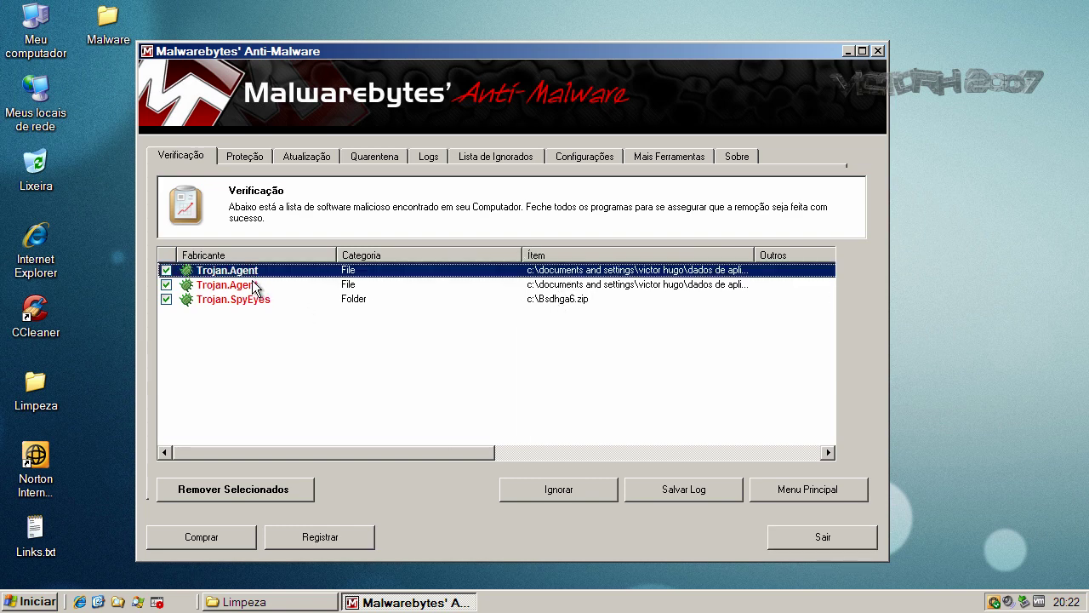
pyautogui.click(246, 302)
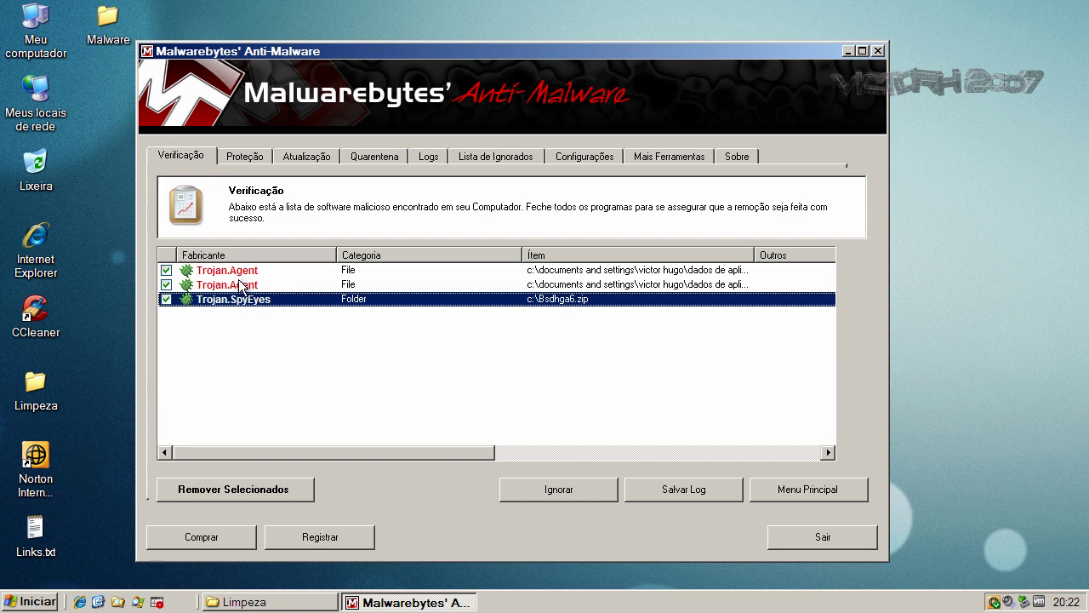
pyautogui.click(239, 270)
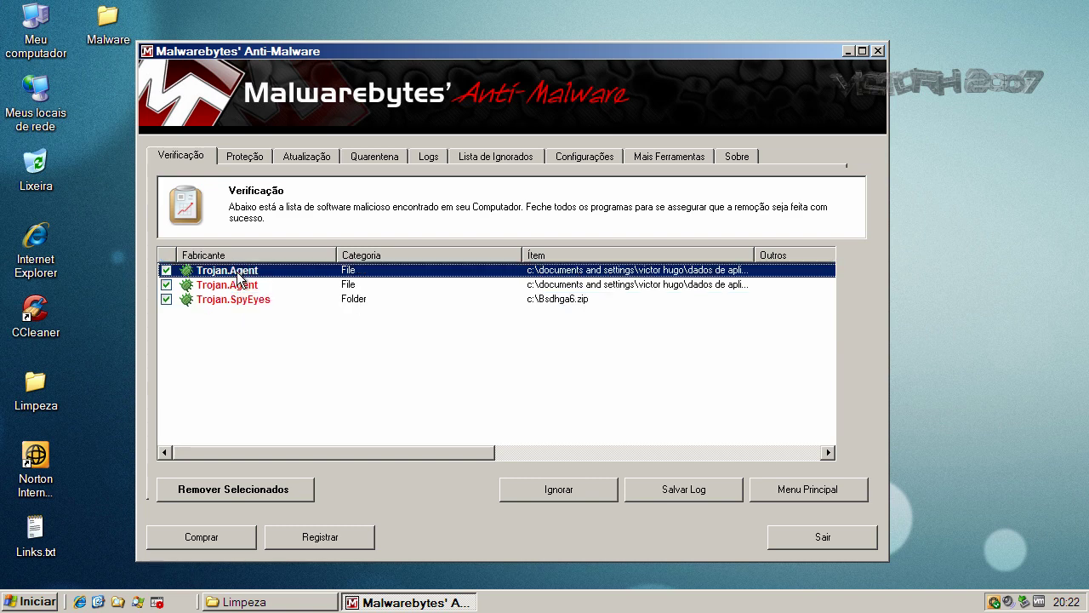
pyautogui.click(240, 302)
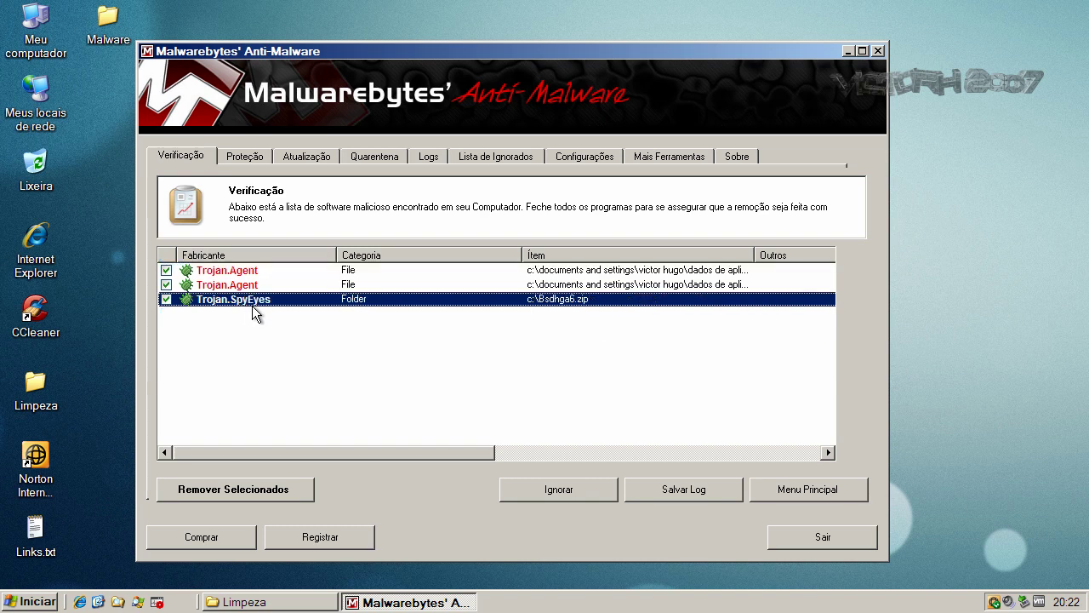
# - Remove all checked Malwarebytes detections, close the log, and exit the program without restarting the computer
pyautogui.click(274, 490)
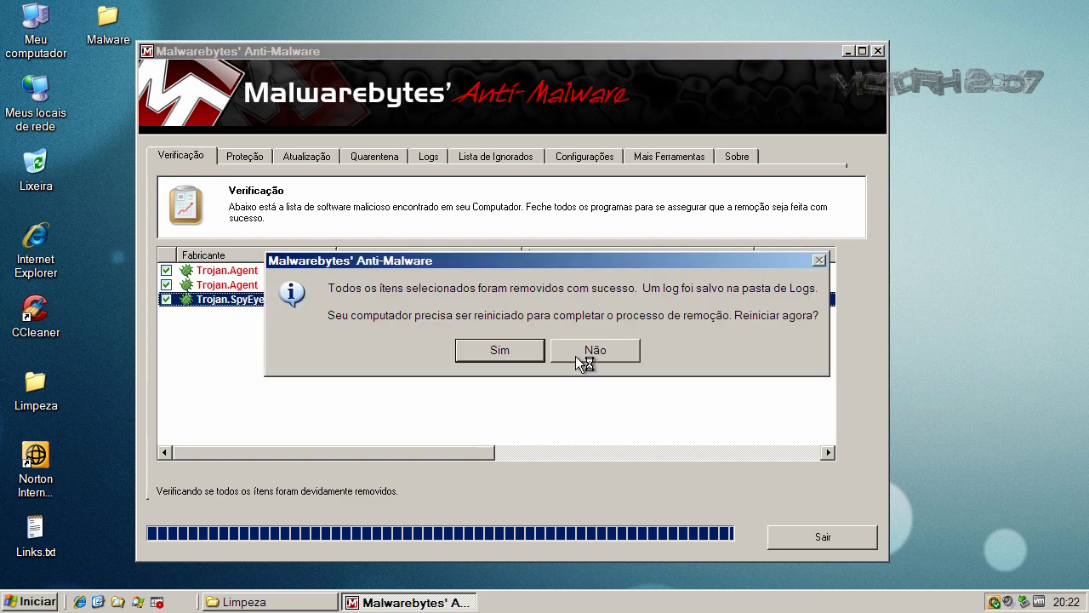
pyautogui.click(577, 356)
pyautogui.moveTo(301, 271); pyautogui.dragTo(315, 270)
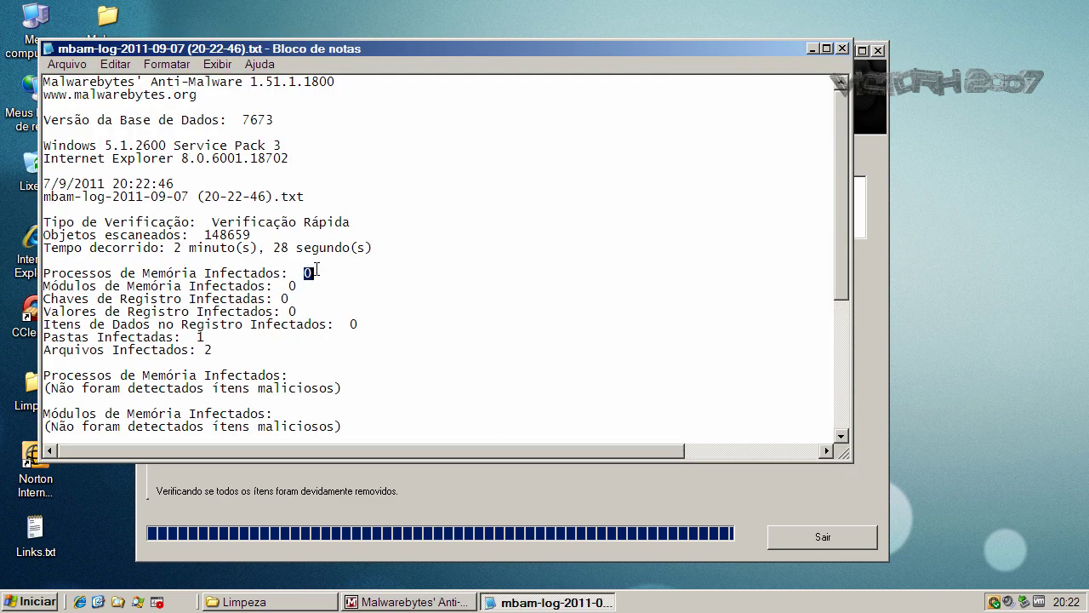
pyautogui.click(842, 49)
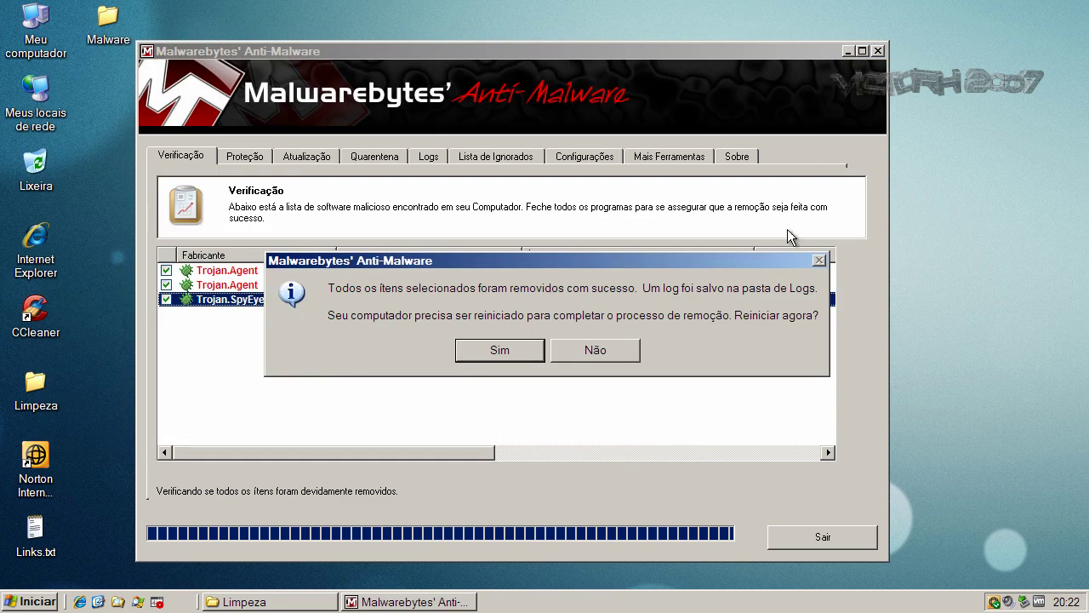
pyautogui.click(605, 351)
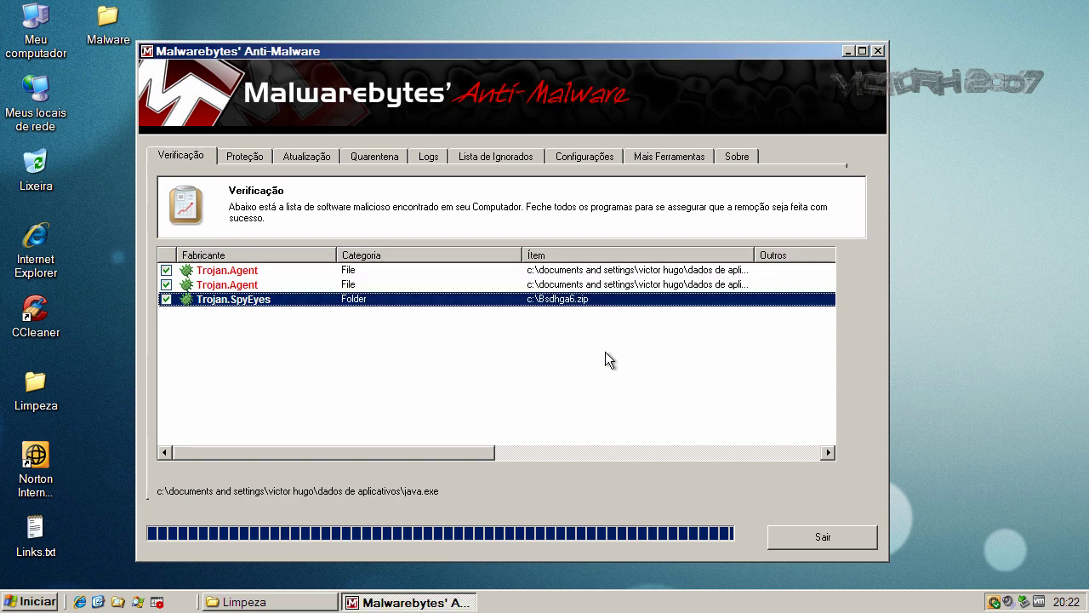
pyautogui.click(845, 533)
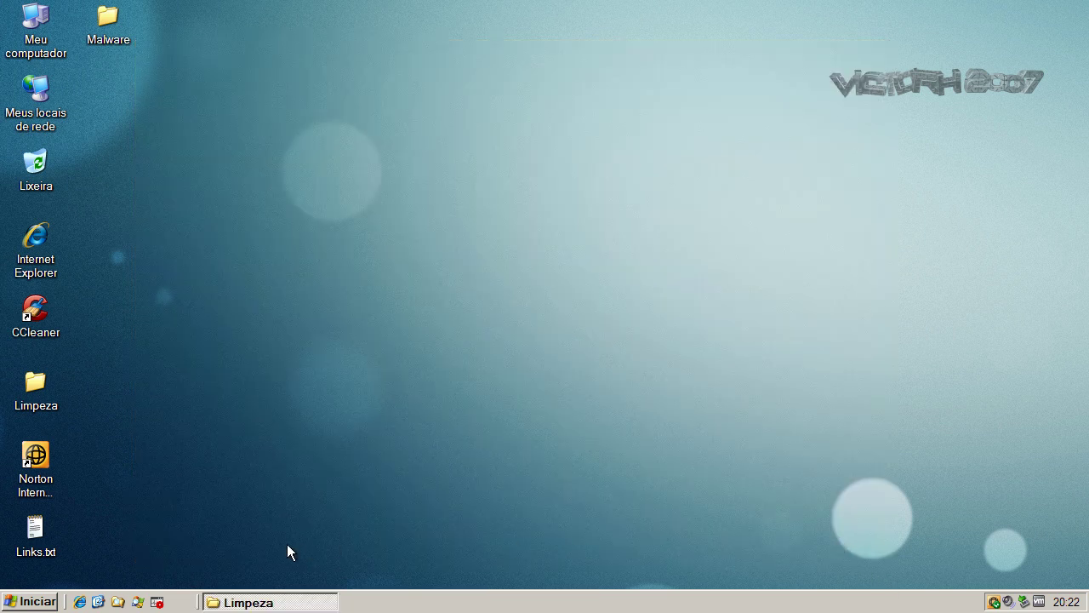
# - Launch HitmanPro35 from the Limpeza folder and start a computer scan
pyautogui.click(273, 602)
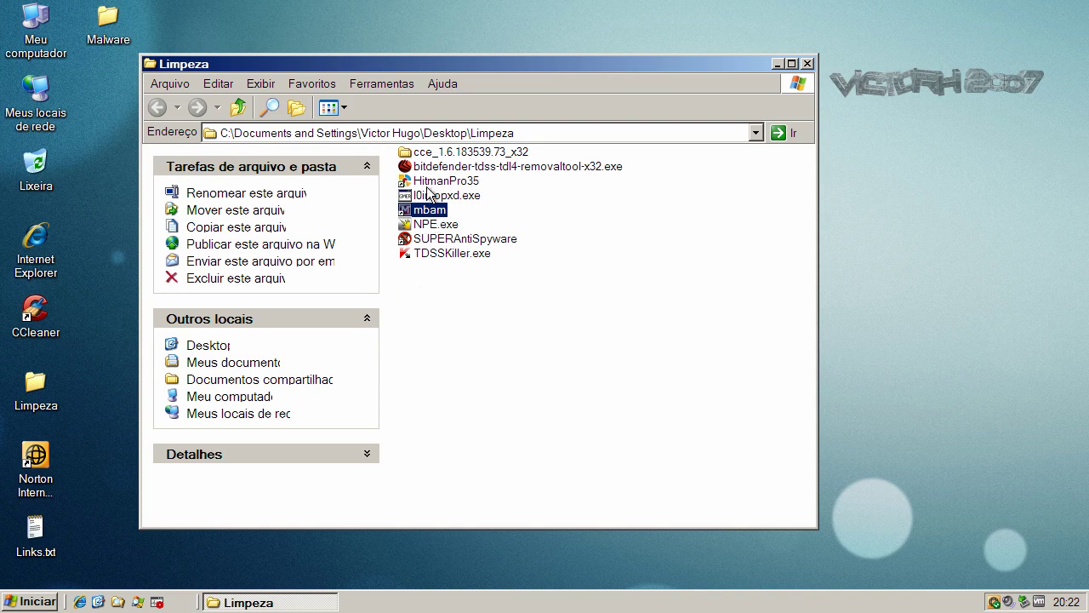
pyautogui.click(428, 182)
pyautogui.doubleClick(428, 182)
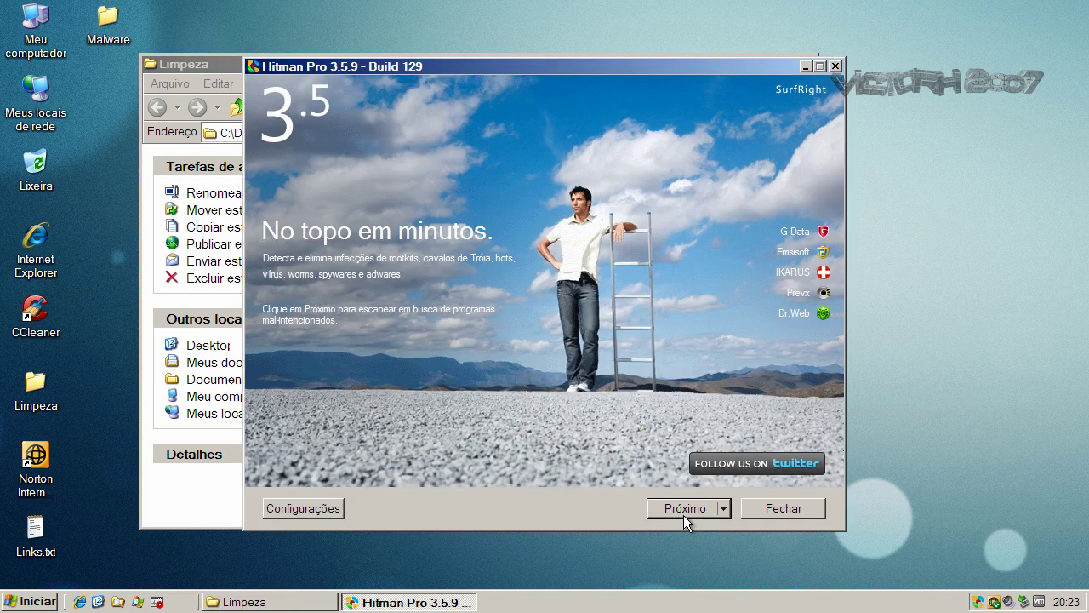
pyautogui.click(683, 511)
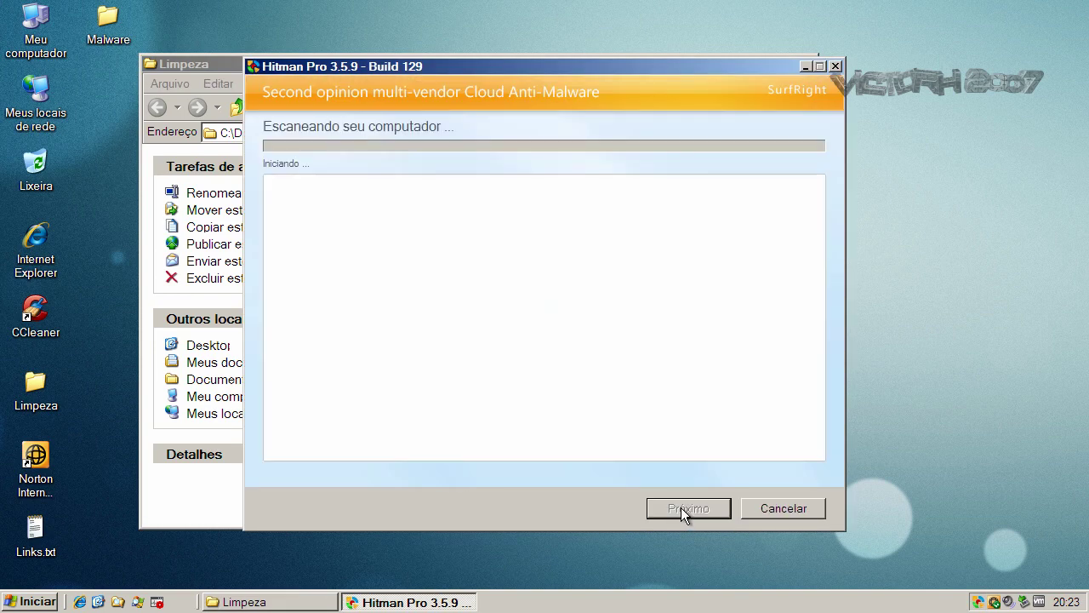
# - Close the Limpeza folder, let the Hitman Pro scan finish, and exit Hitman Pro
pyautogui.click(561, 57)
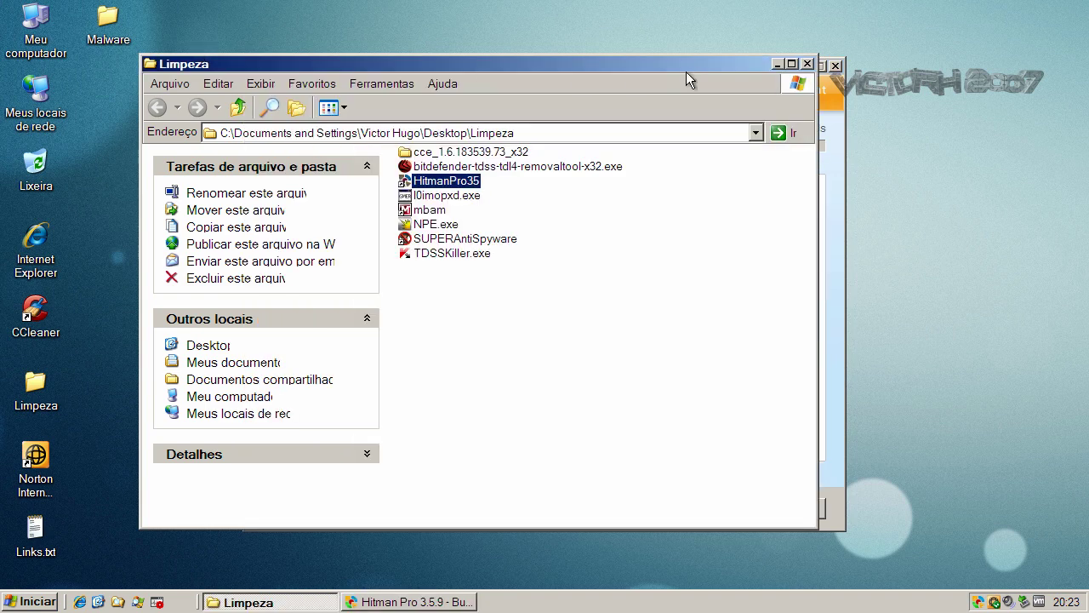
pyautogui.click(808, 64)
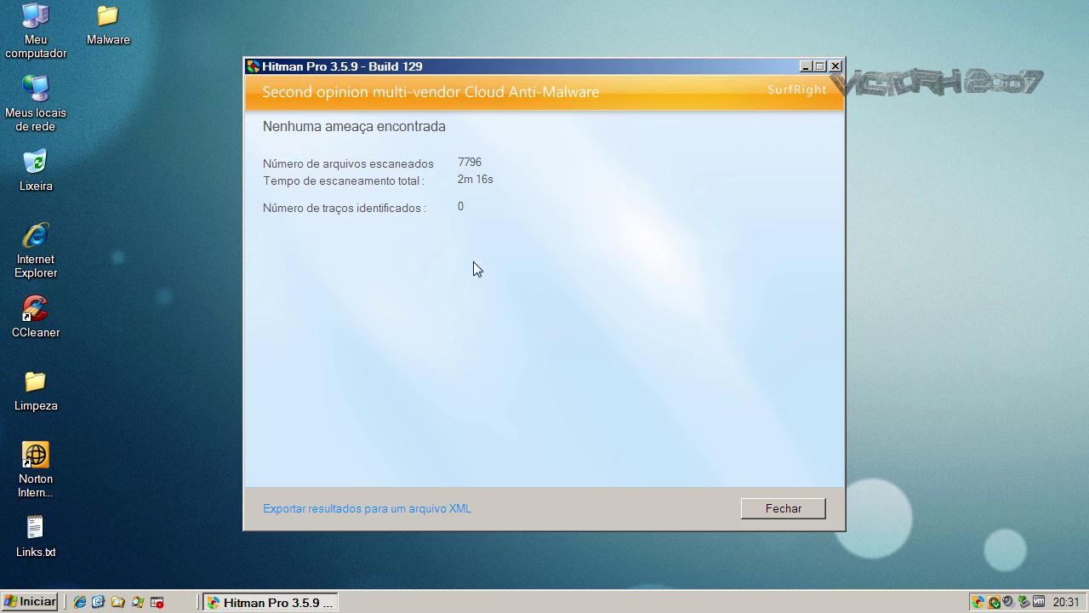
pyautogui.click(784, 508)
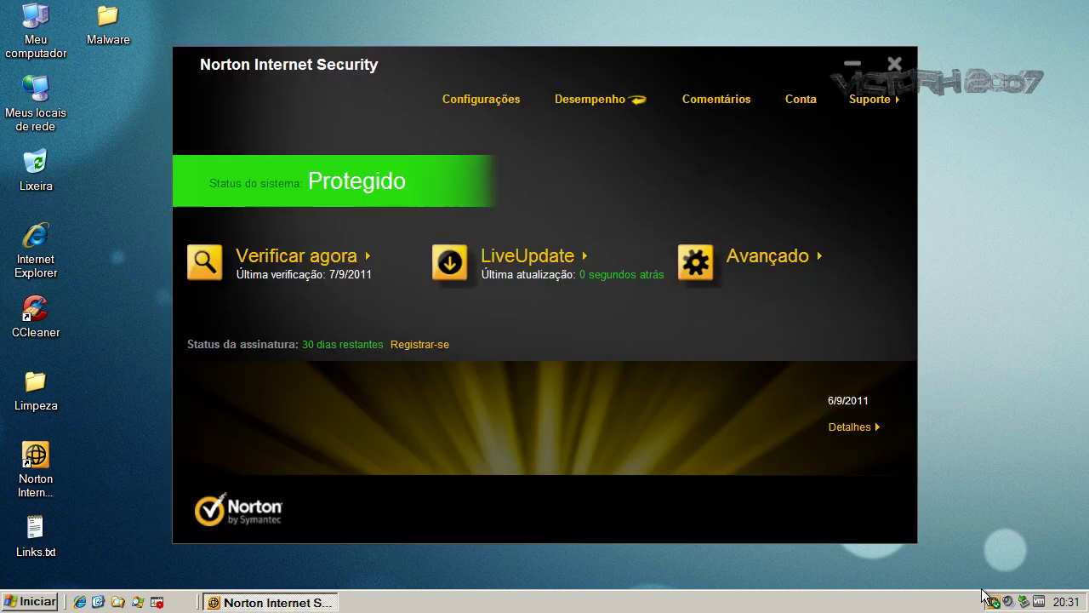
# - Run LiveUpdate from the Norton Internet Security main window and acknowledge its completion
pyautogui.moveTo(436, 53); pyautogui.dragTo(431, 64)
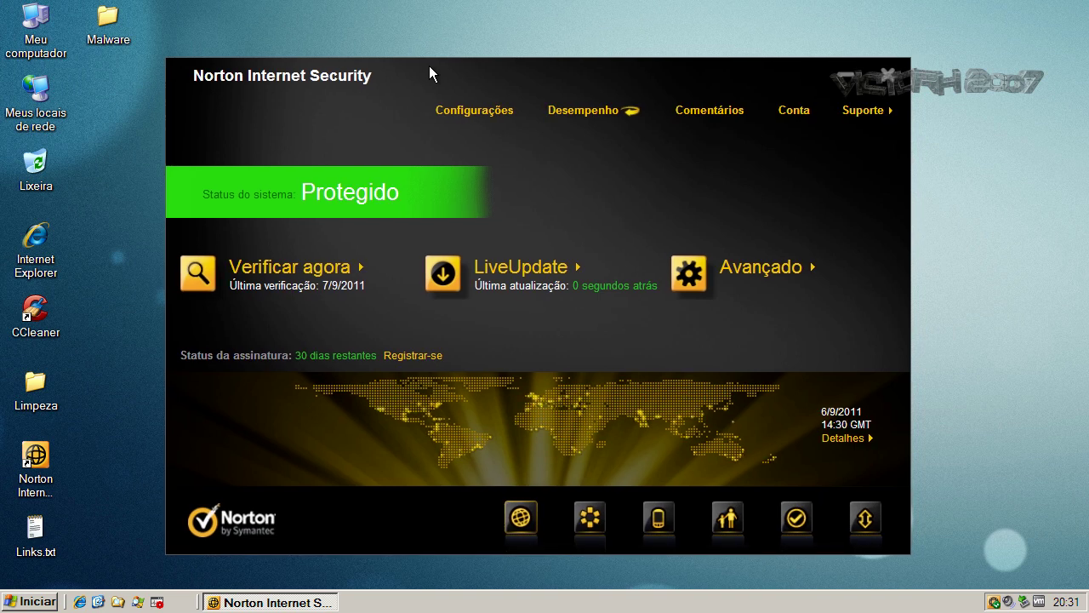
pyautogui.click(507, 269)
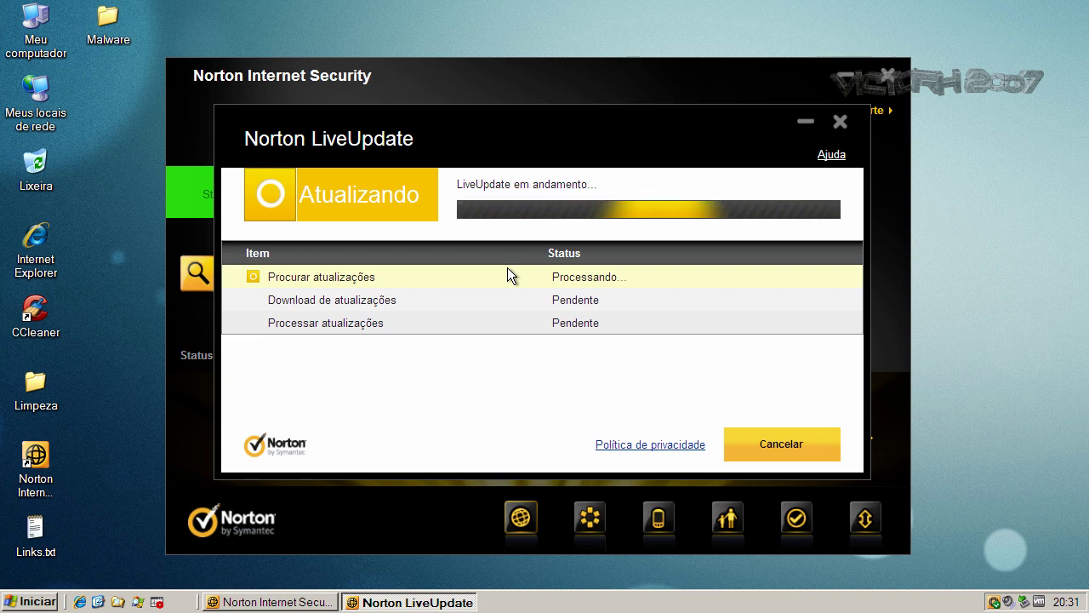
pyautogui.click(803, 124)
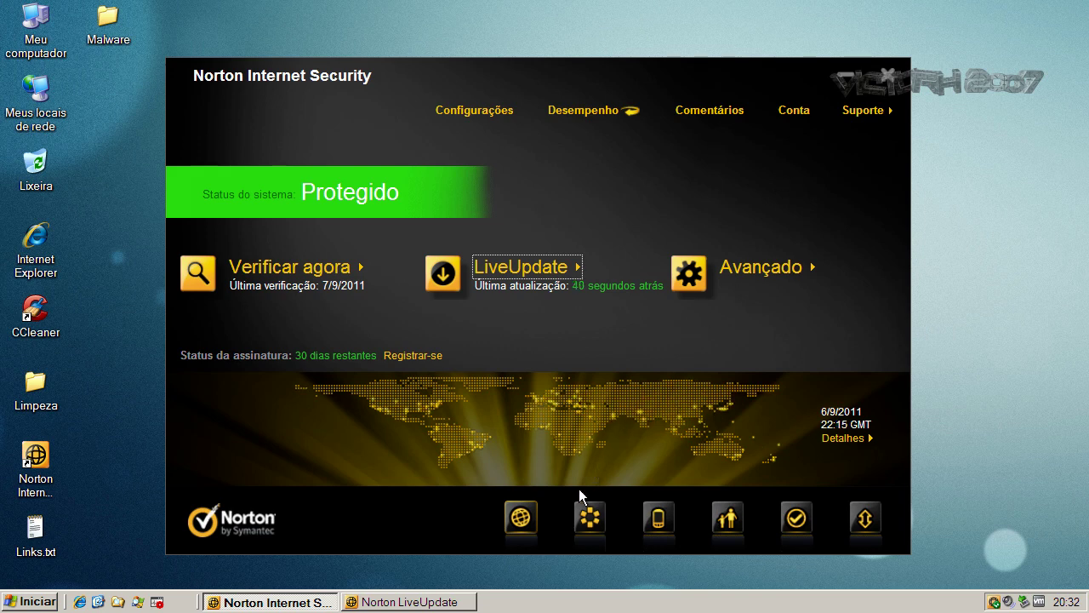
pyautogui.click(465, 603)
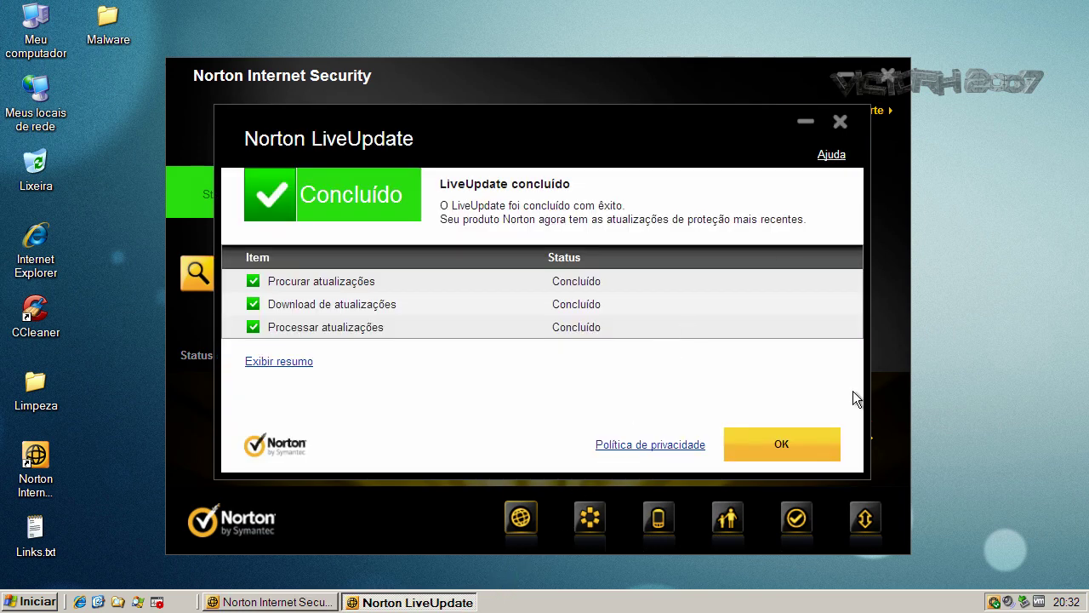
pyautogui.click(810, 440)
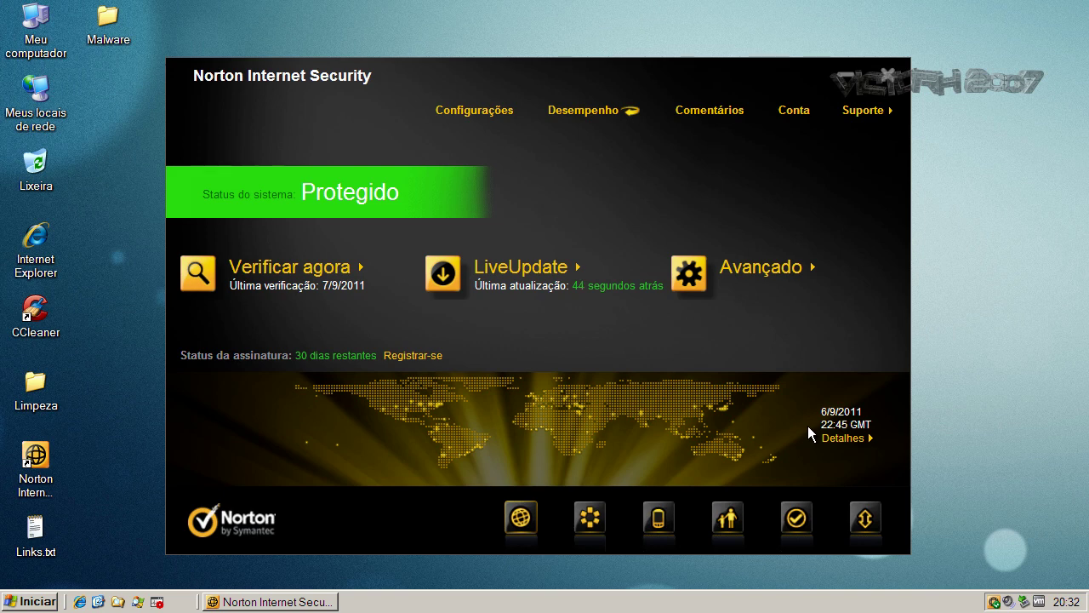